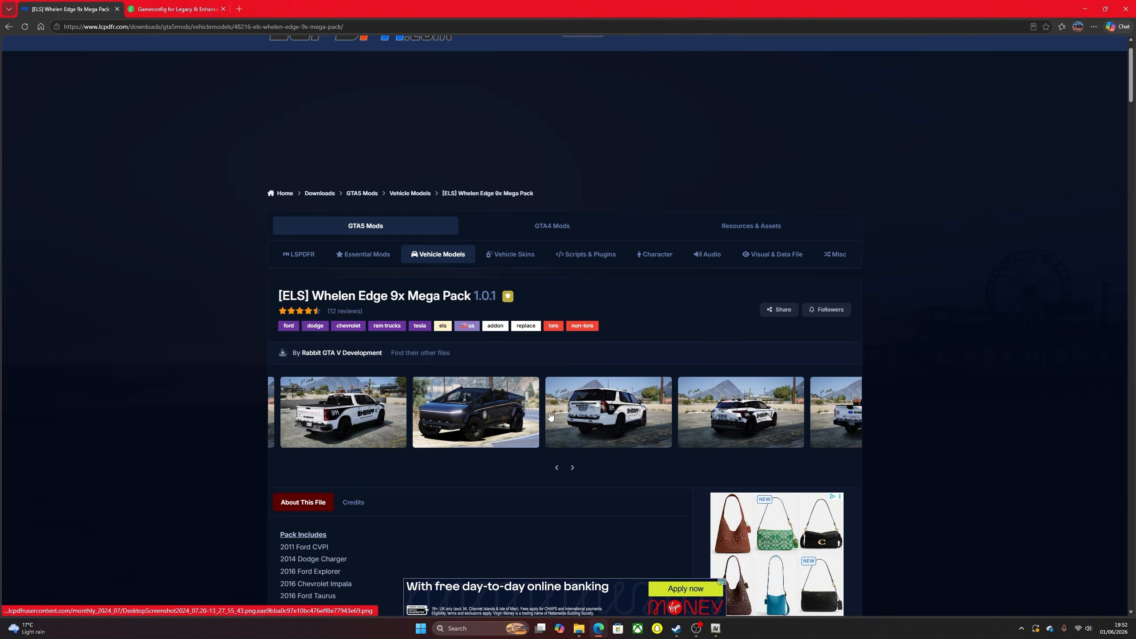
Look over the Whelen Edge 9x Mega Pack page and the Gameconfig for Legacy & Enhanced page, then minimise the browser.
left_click(568, 468)
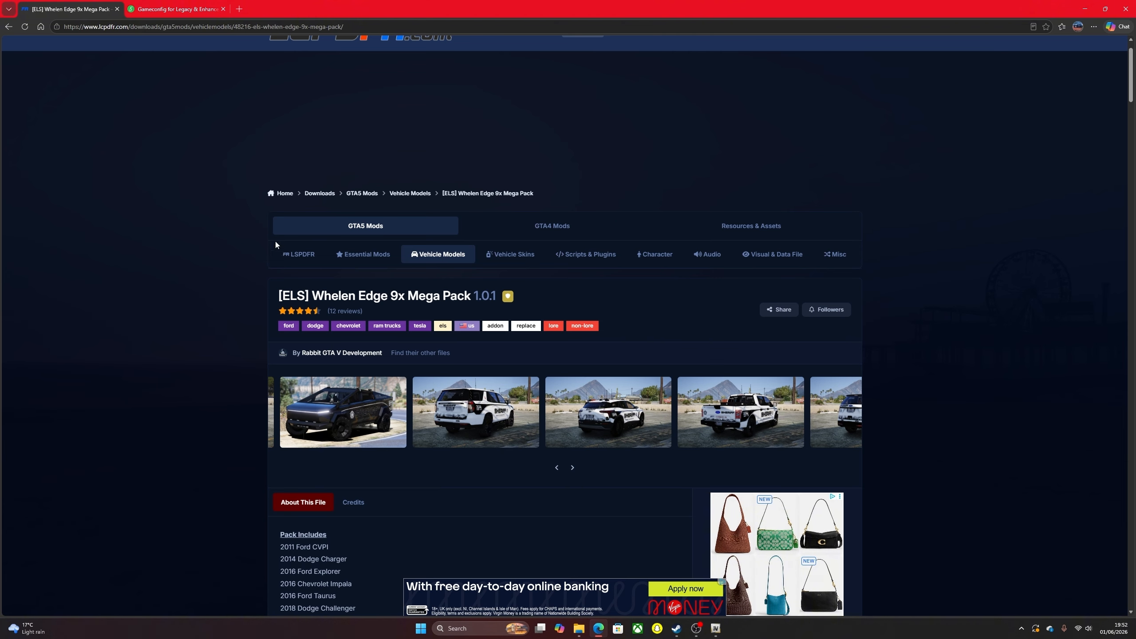
left_click(133, 5)
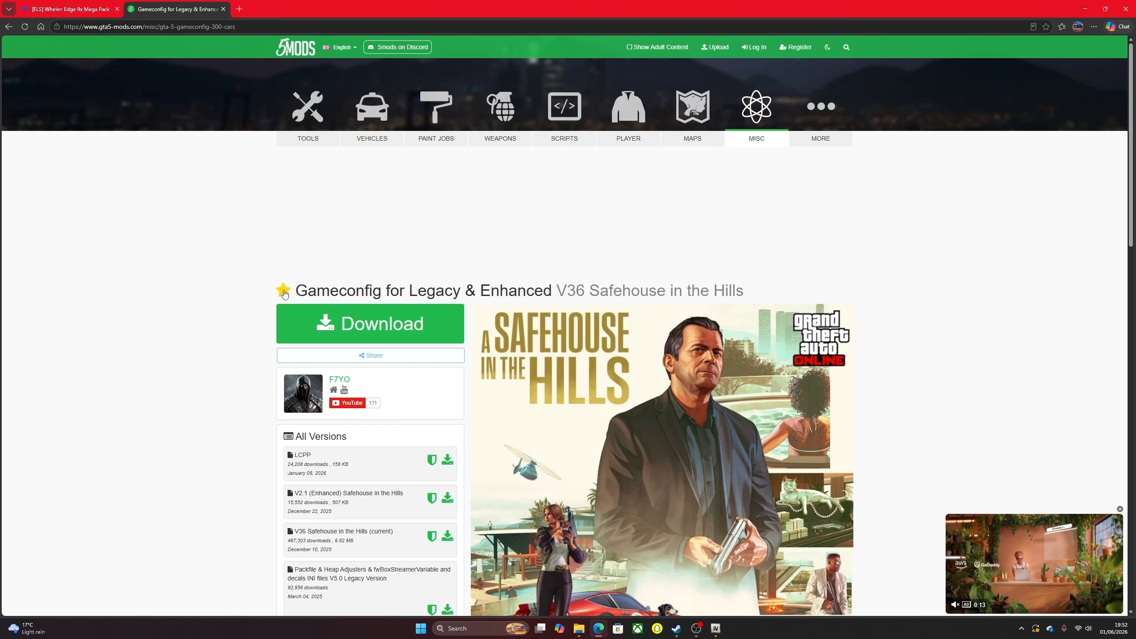
left_click_drag(293, 290, 401, 234)
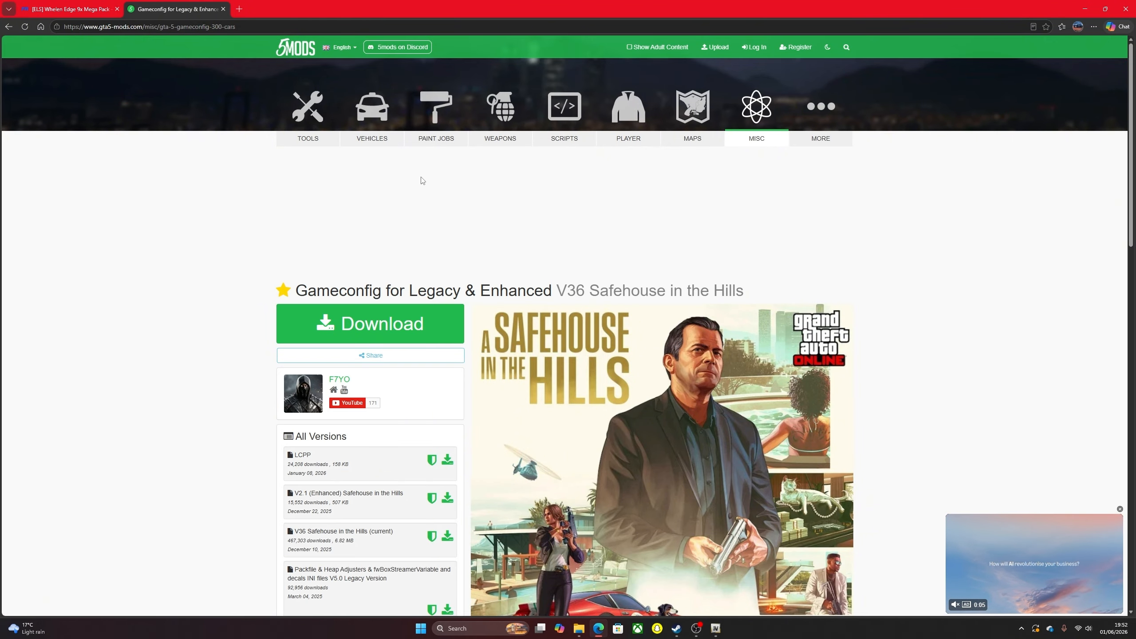
left_click(1082, 5)
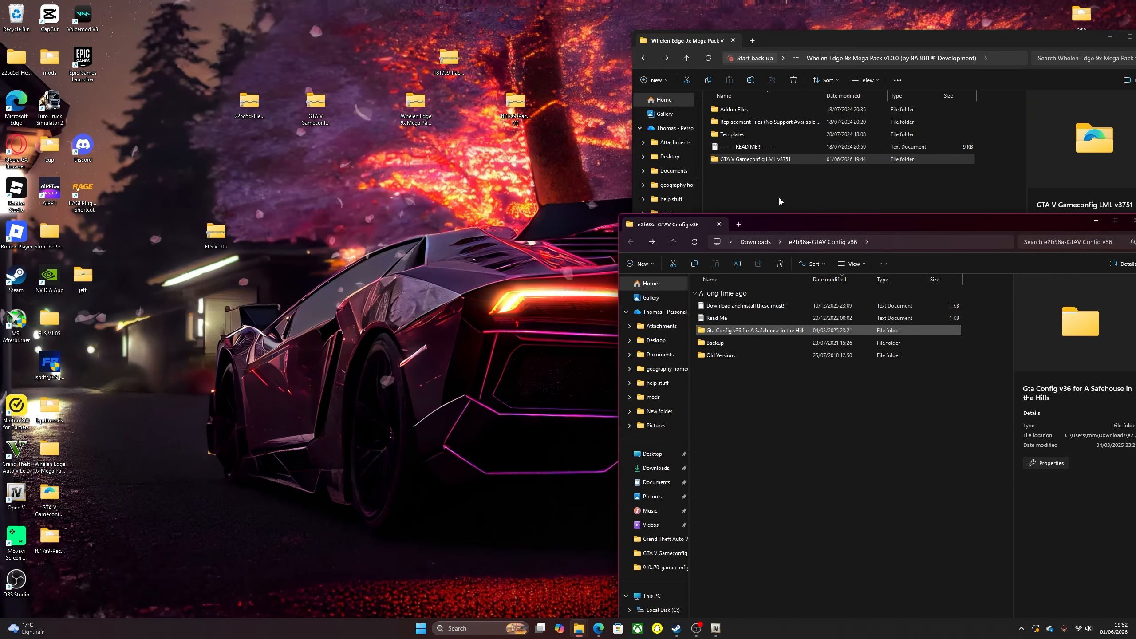
Bring up OpenIV and read the installation path in the gameconfig's Read Me file.
left_click(715, 628)
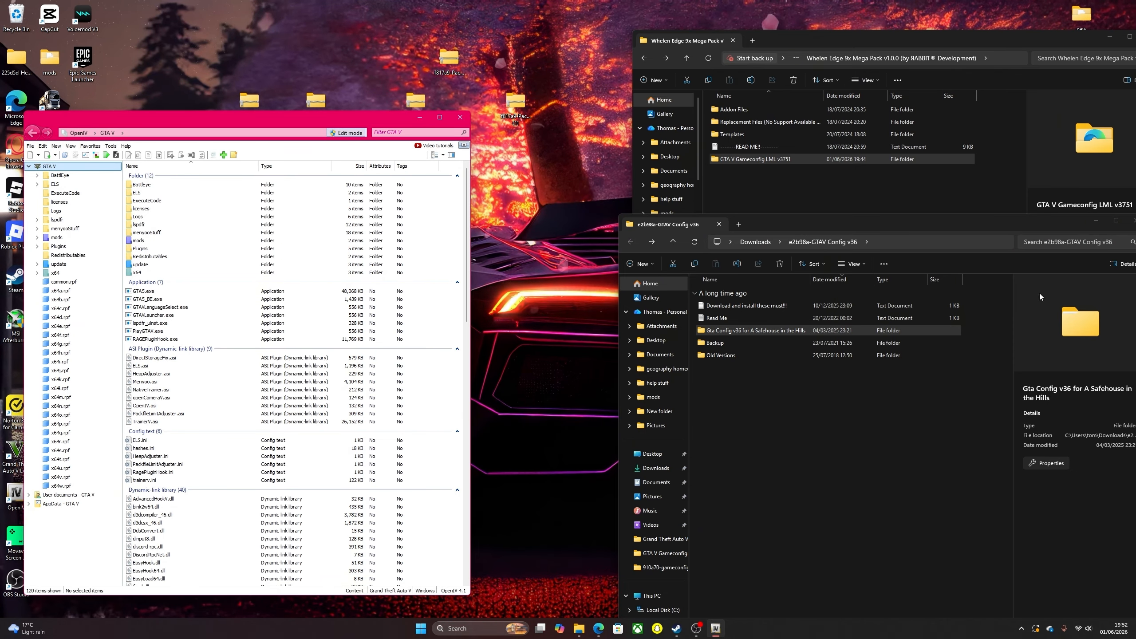
double_click(716, 318)
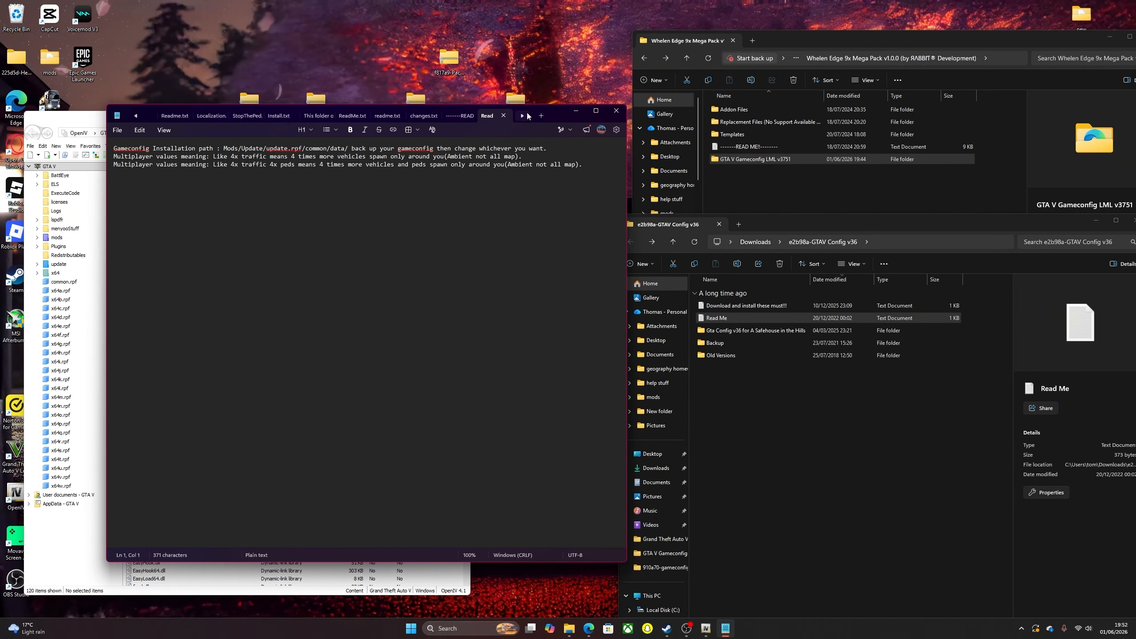
left_click_drag(549, 117, 736, 232)
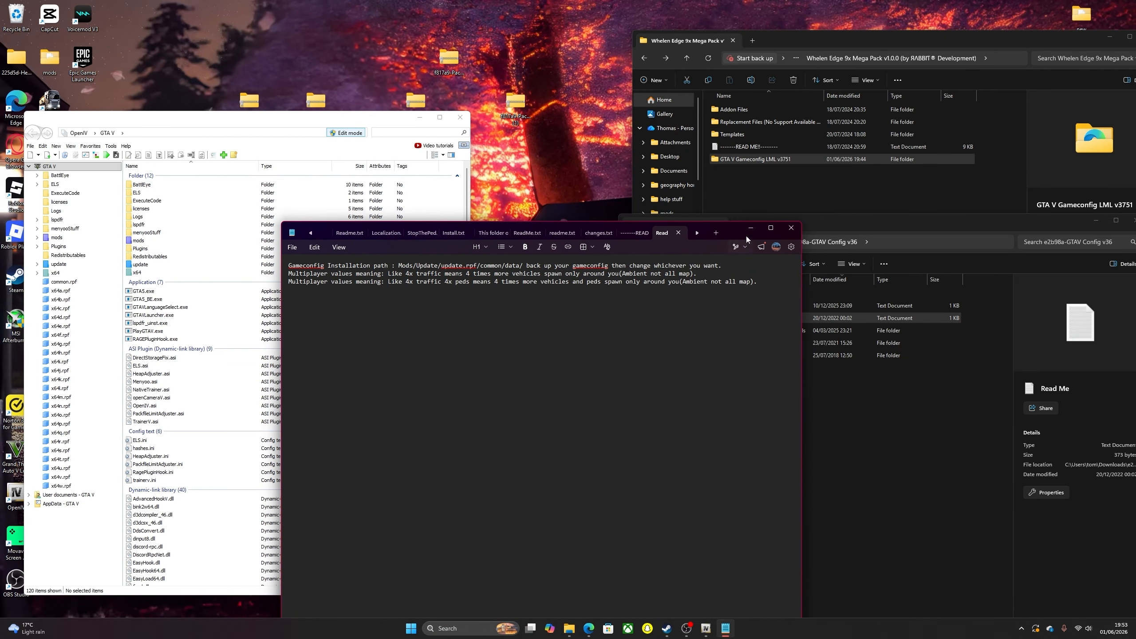
left_click(750, 228)
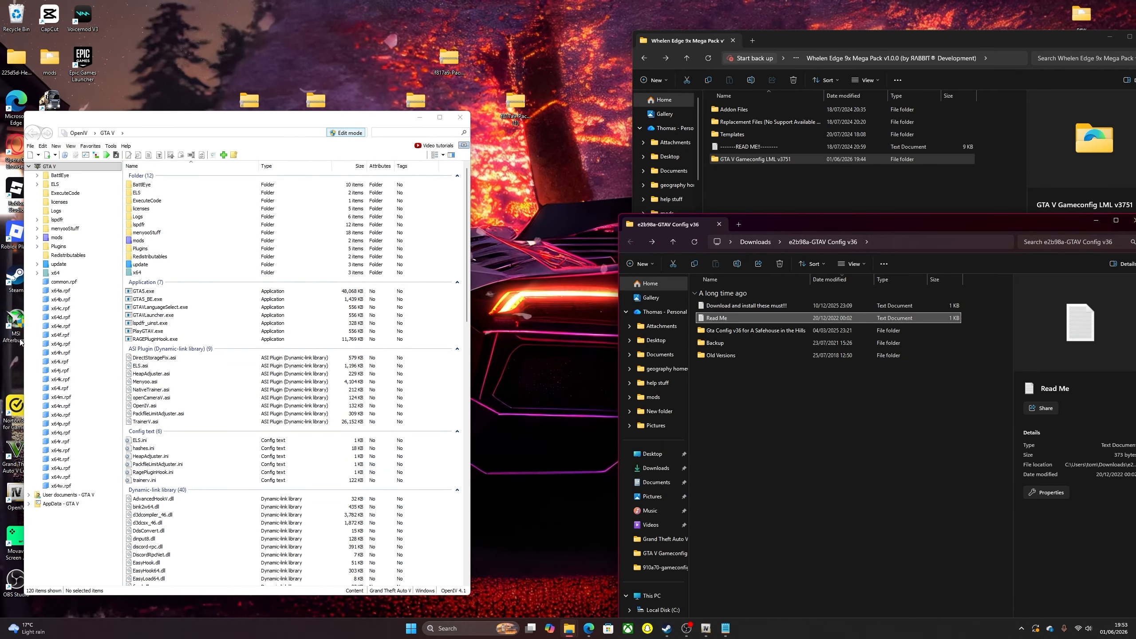
In OpenIV, open the data folder at mods/update/update.rpf/common/data.
double_click(136, 240)
double_click(171, 188)
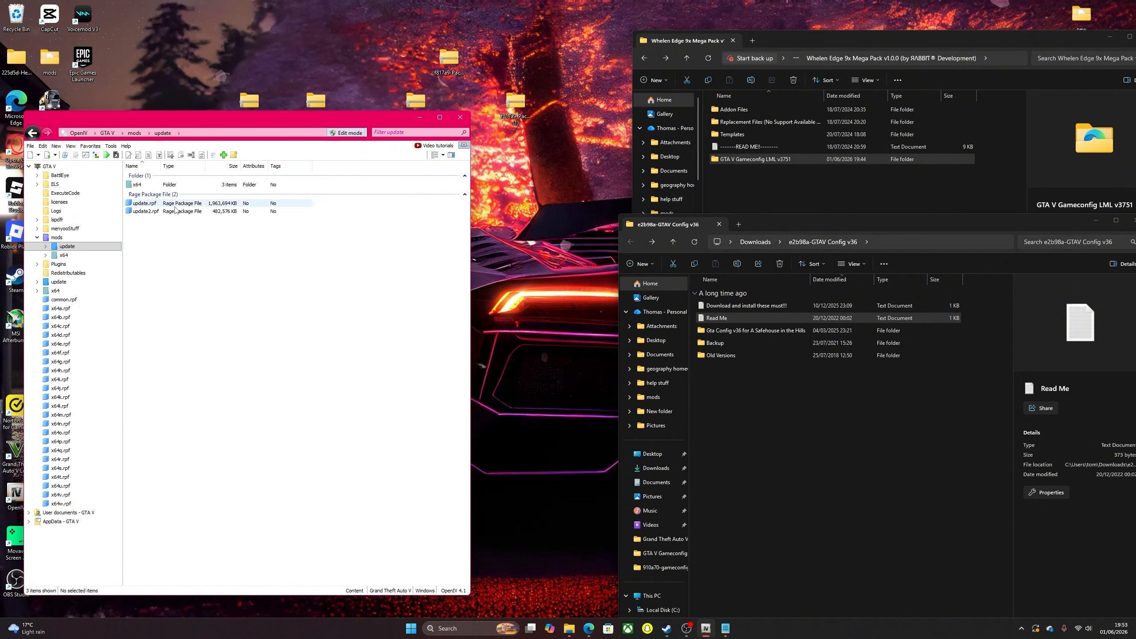
double_click(172, 186)
double_click(172, 185)
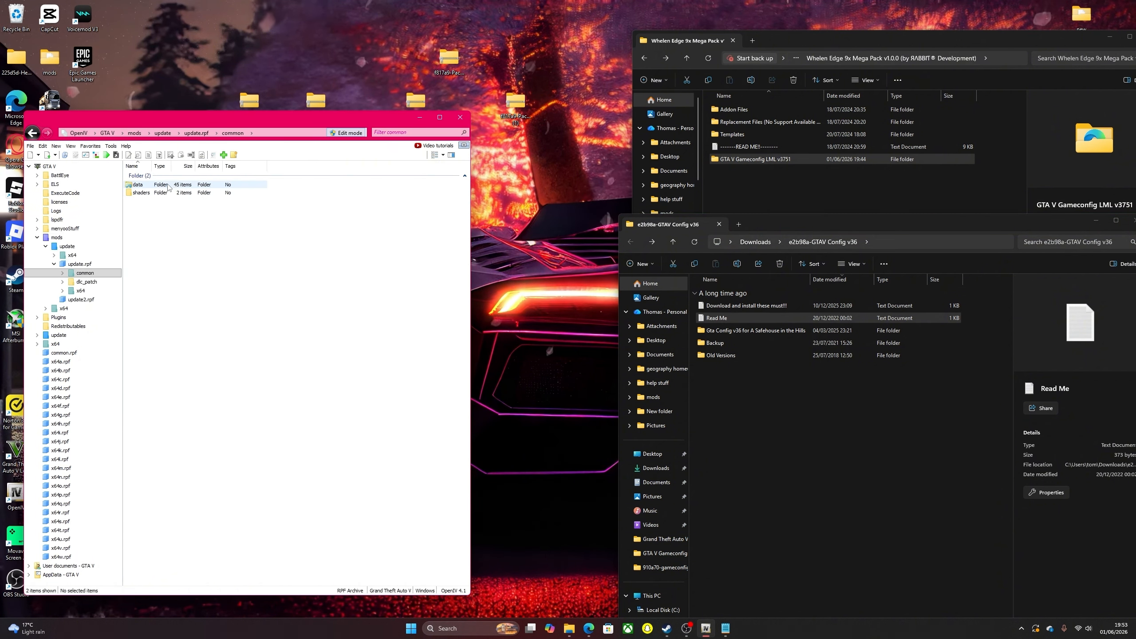
double_click(165, 188)
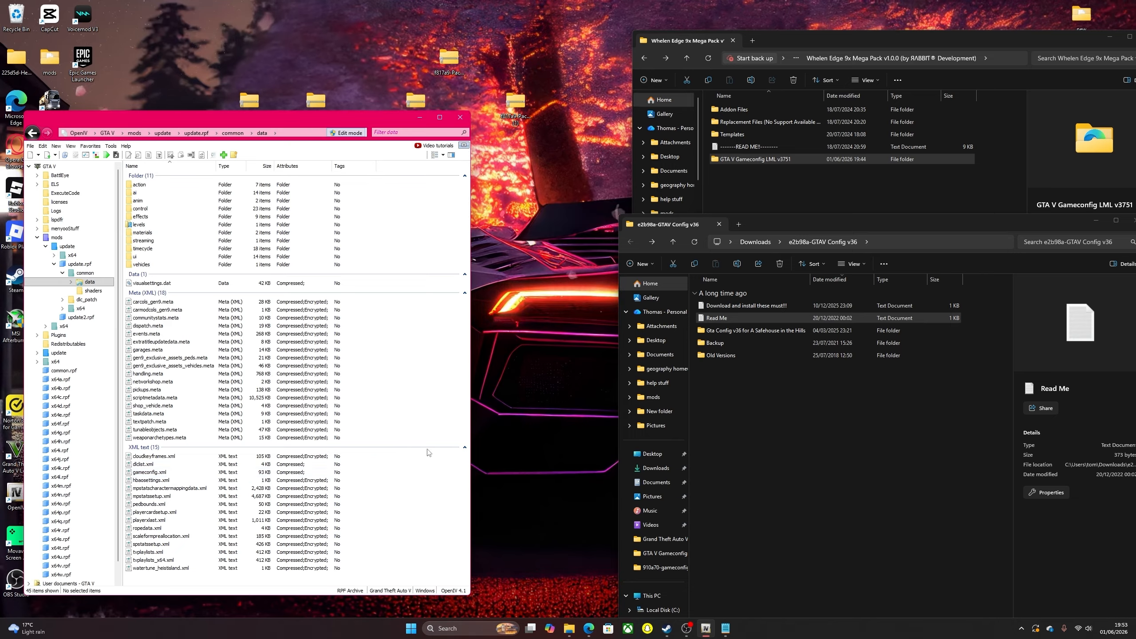
Within Gta Config v36 for A Safehouse in the Hills, open For More Mods, 0,5x traffic 0,5x peds and select its gameconfig file.
double_click(805, 330)
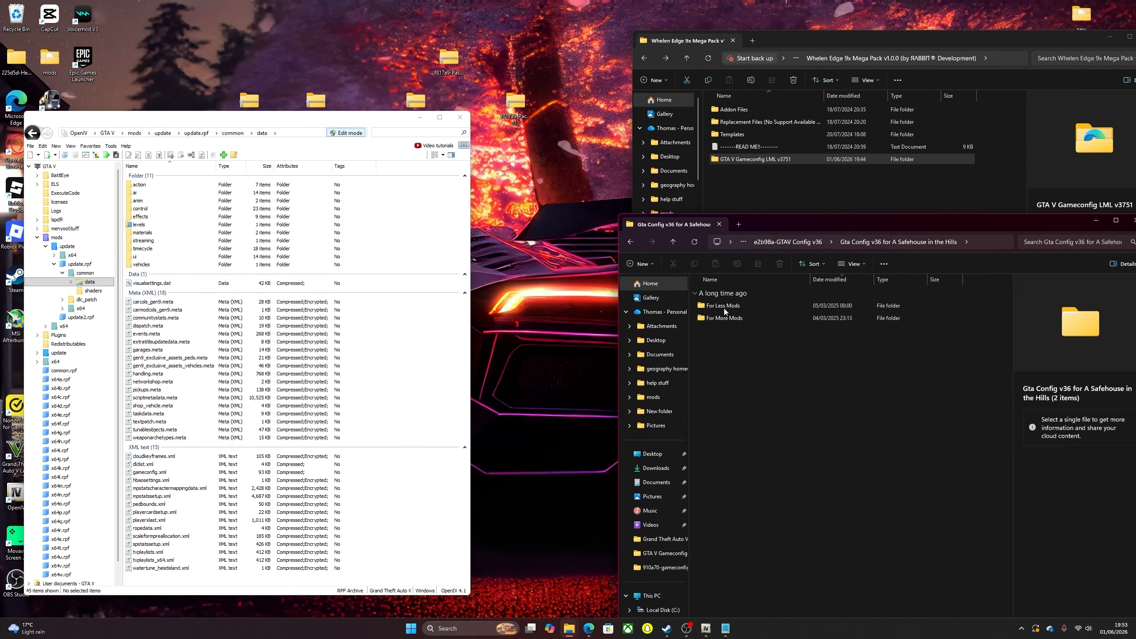
left_click(725, 320)
double_click(725, 320)
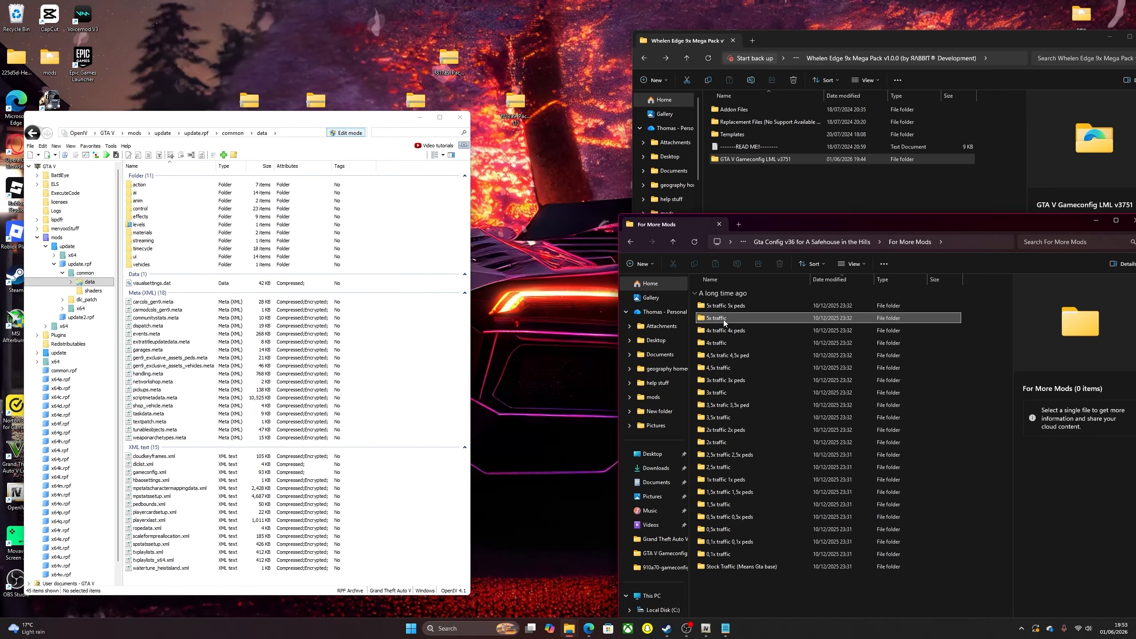
left_click(725, 319)
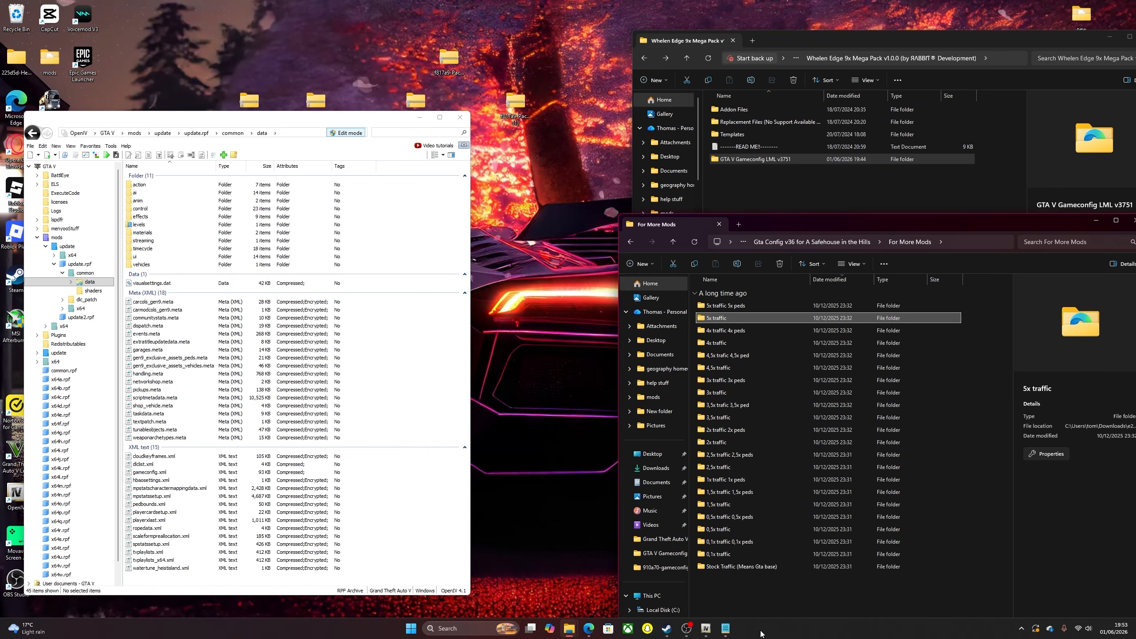
double_click(735, 517)
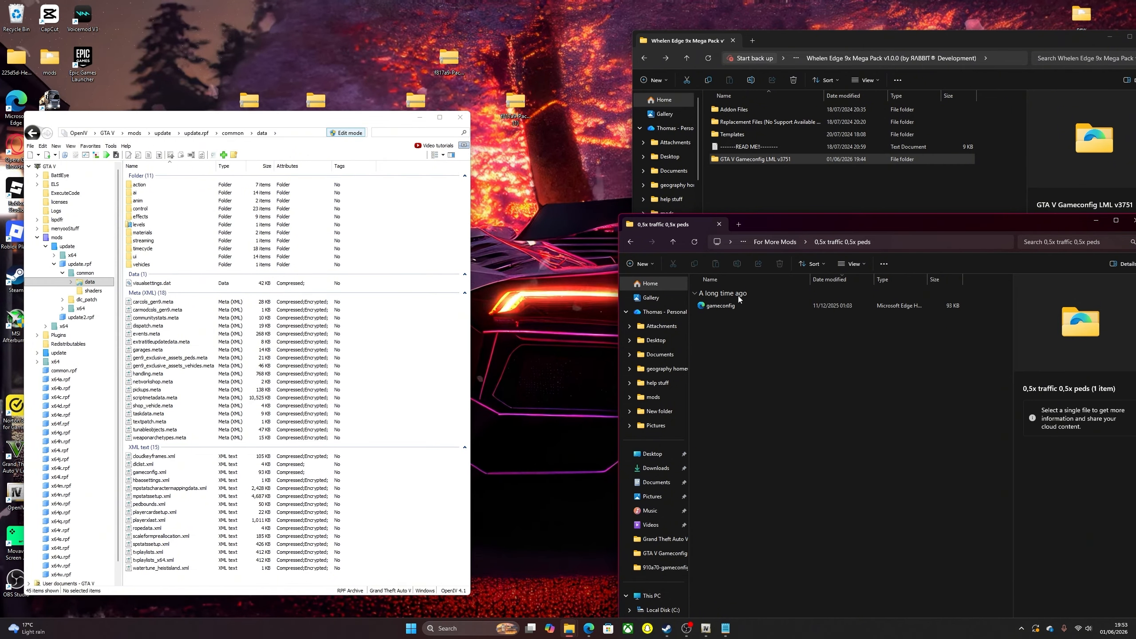
left_click(739, 296)
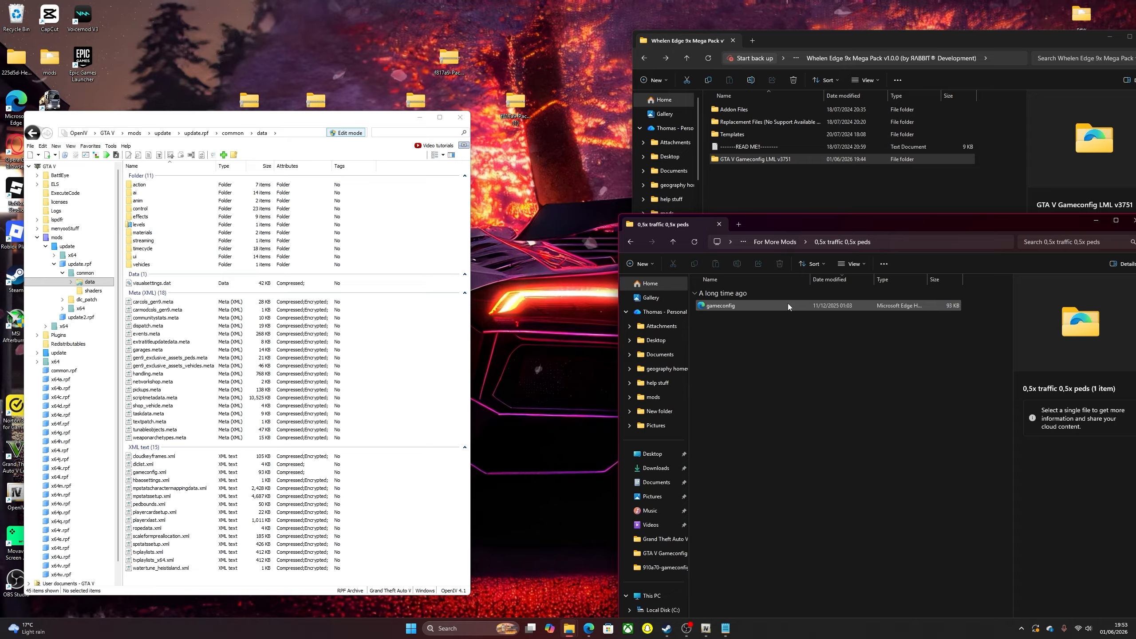
left_click_drag(725, 312, 649, 310)
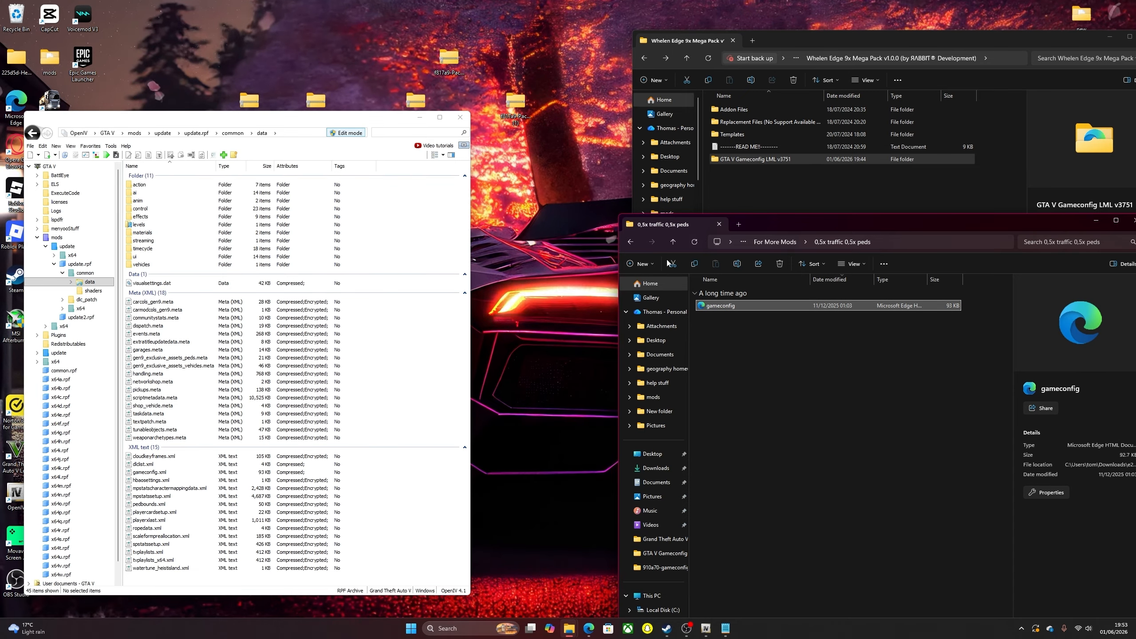
Close the folder window that holds the gameconfig file.
left_click(738, 247)
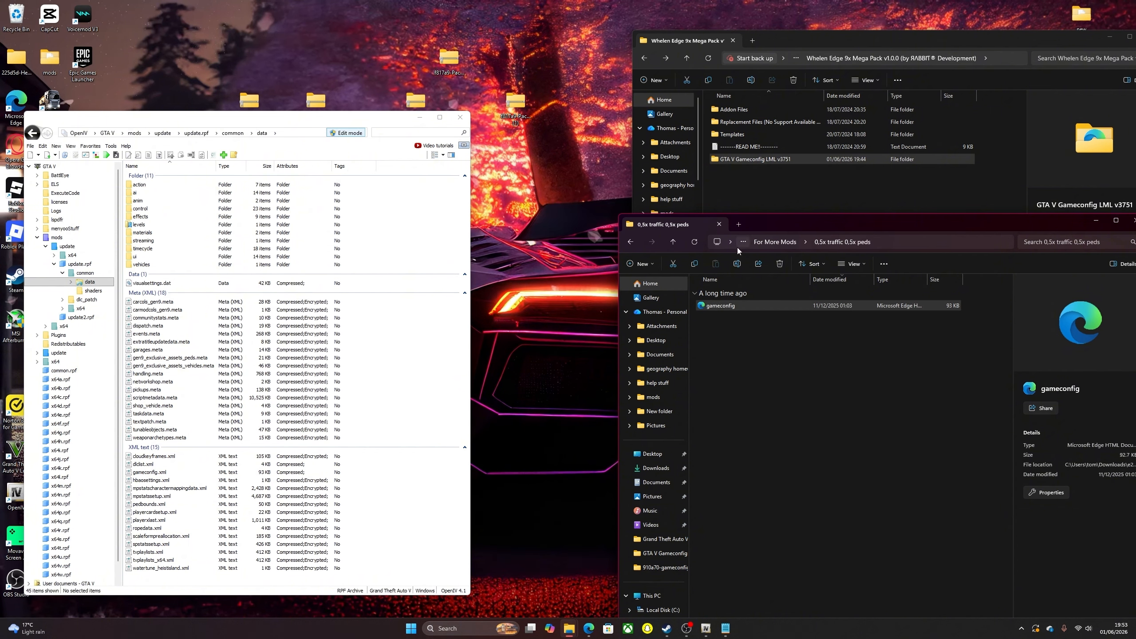
double_click(809, 218)
left_click(1125, 6)
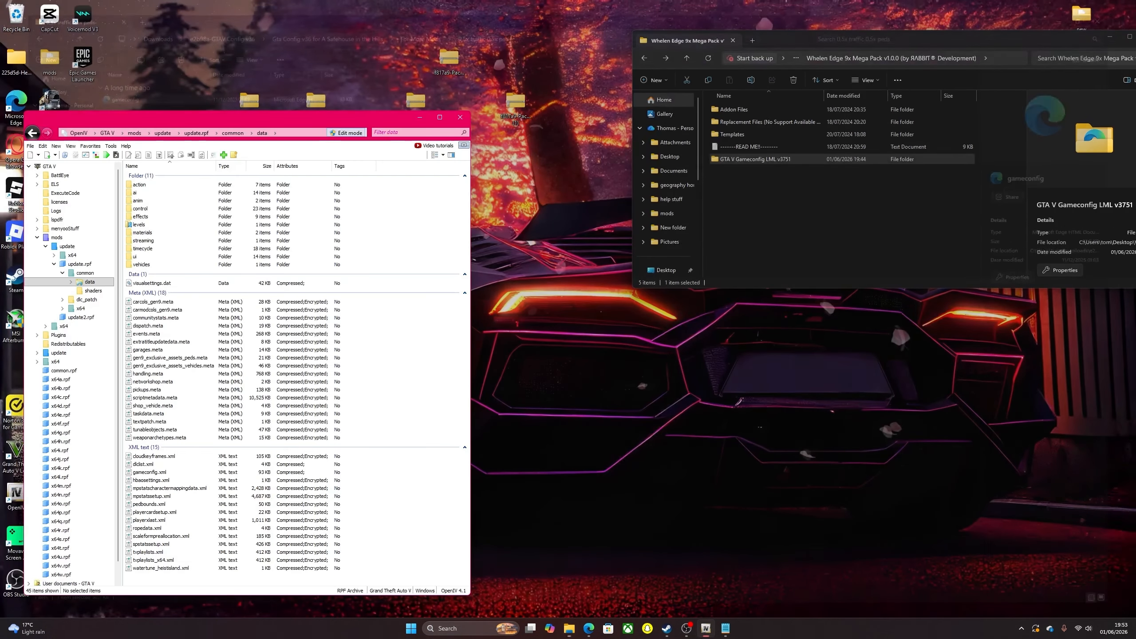
Place the Whelen Edge 9x Mega Pack folder window beside OpenIV and show the mods folder in OpenIV.
left_click(857, 287)
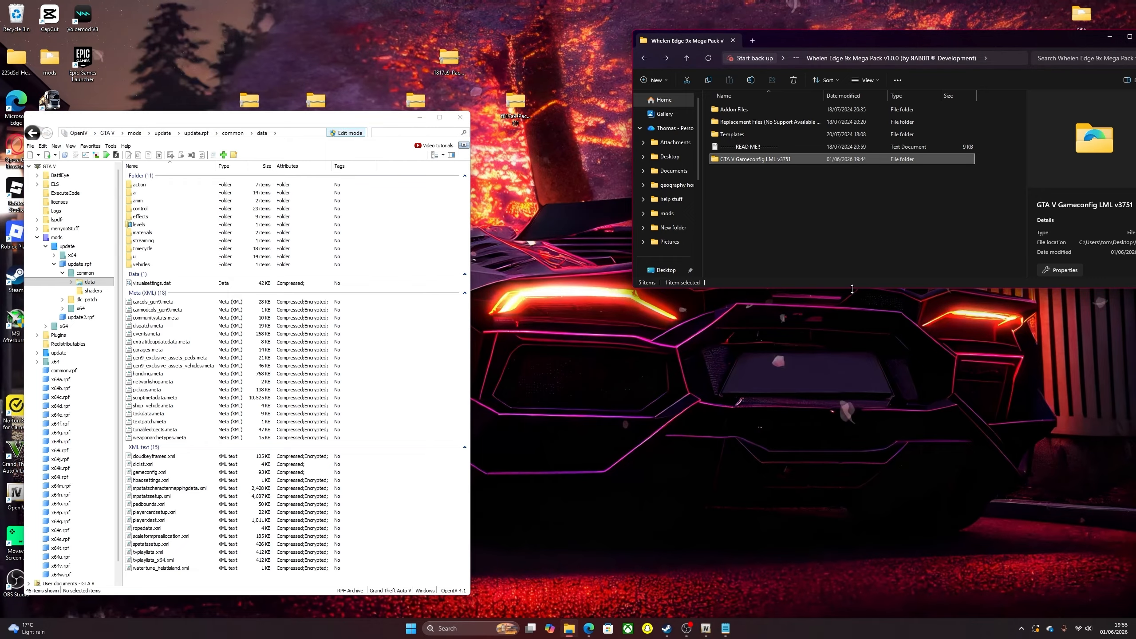
left_click(1108, 36)
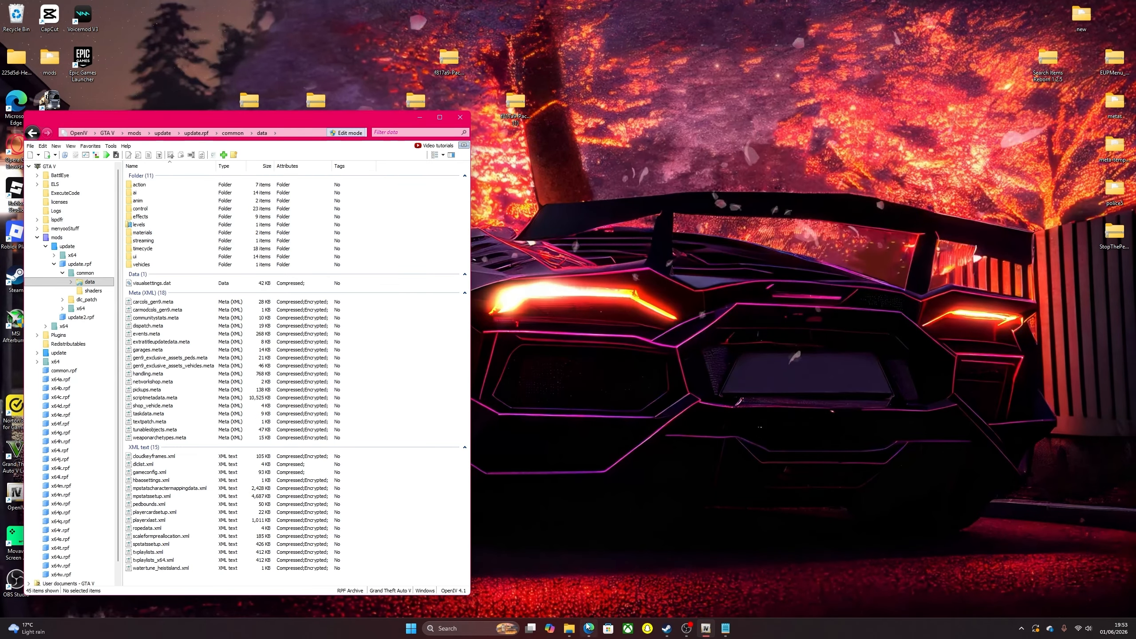
mouse_move(568, 628)
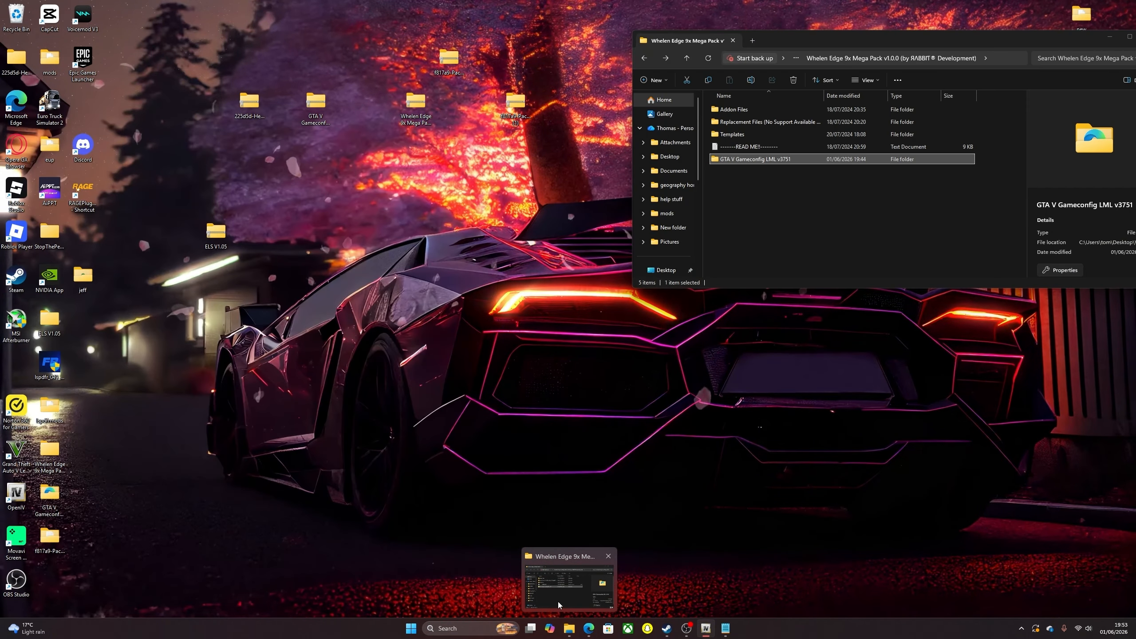
left_click(559, 605)
left_click_drag(745, 44, 634, 135)
left_click(49, 237)
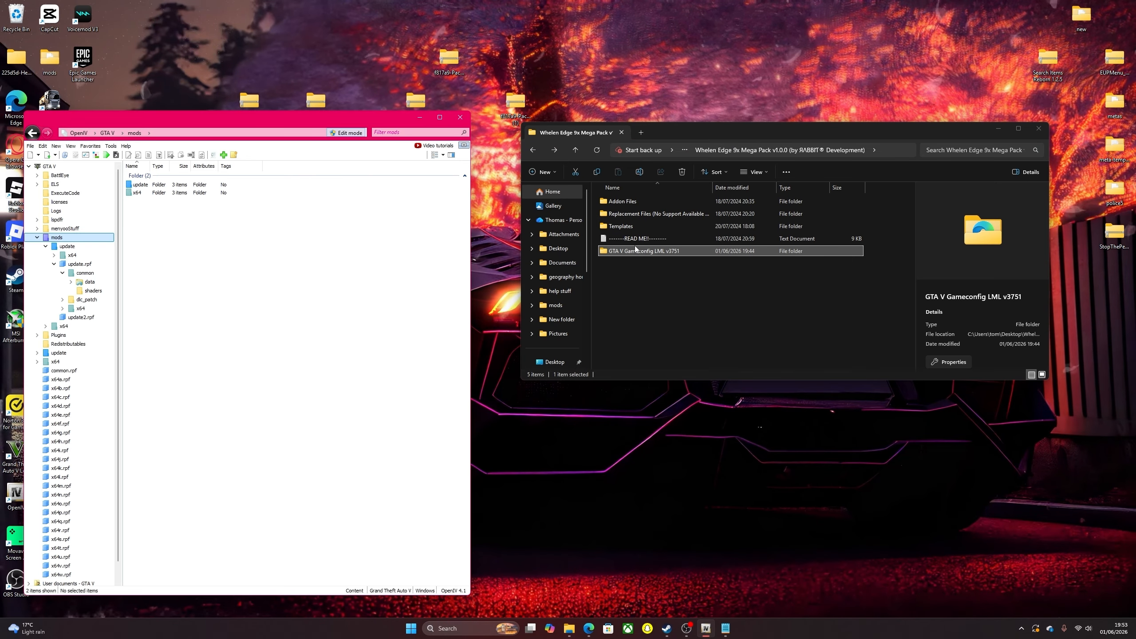
Open the pack's Addon Files folder and select the whelenedgepack folder.
mouse_move(570, 627)
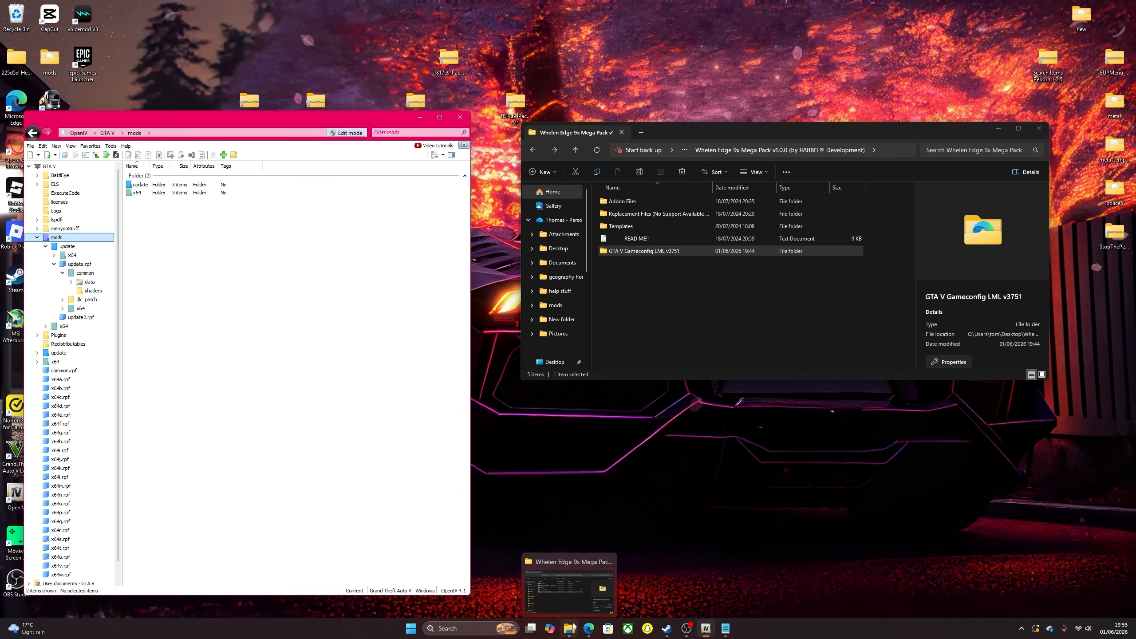
left_click(573, 573)
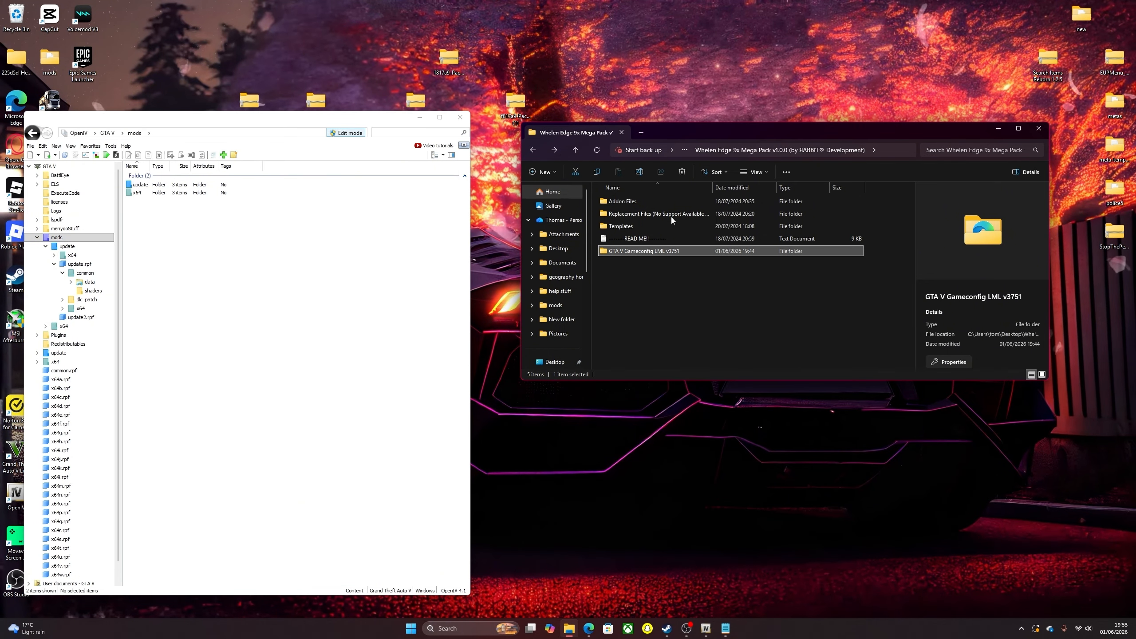
left_click(718, 315)
double_click(716, 202)
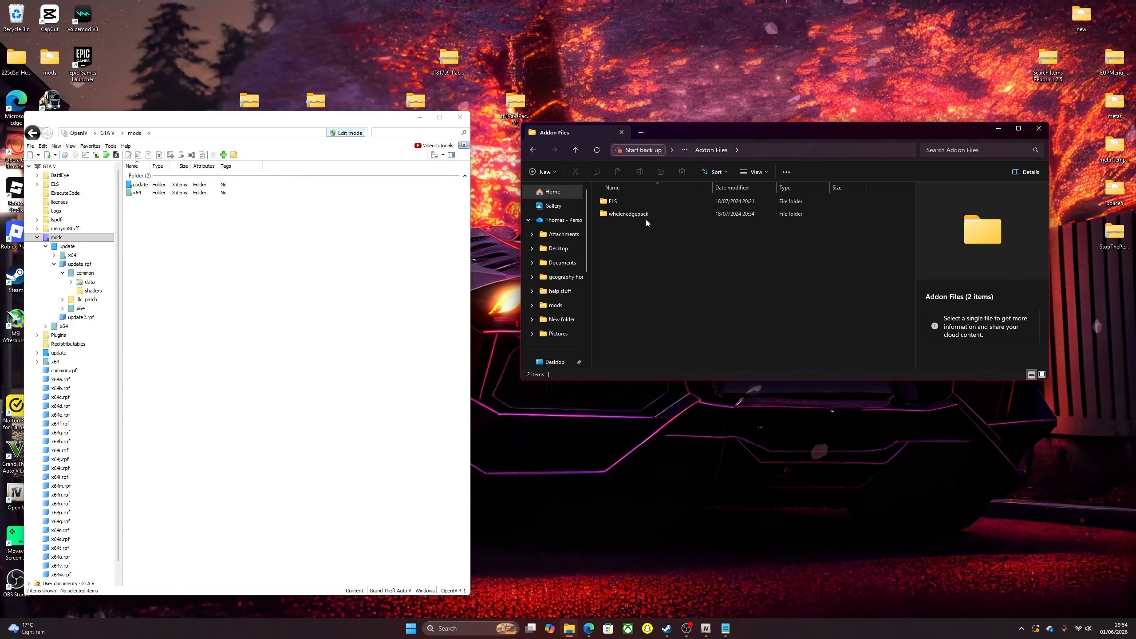
left_click_drag(646, 219, 616, 246)
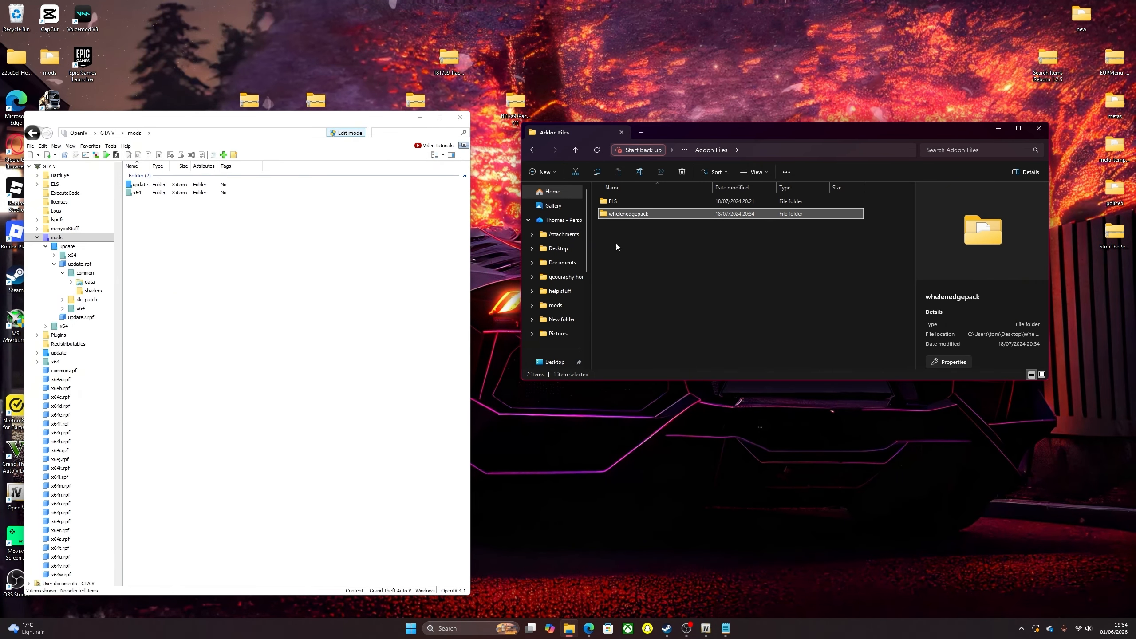
In OpenIV, open mods/update/x64/dlcpacks and look through its list of folders.
left_click(101, 237)
double_click(139, 185)
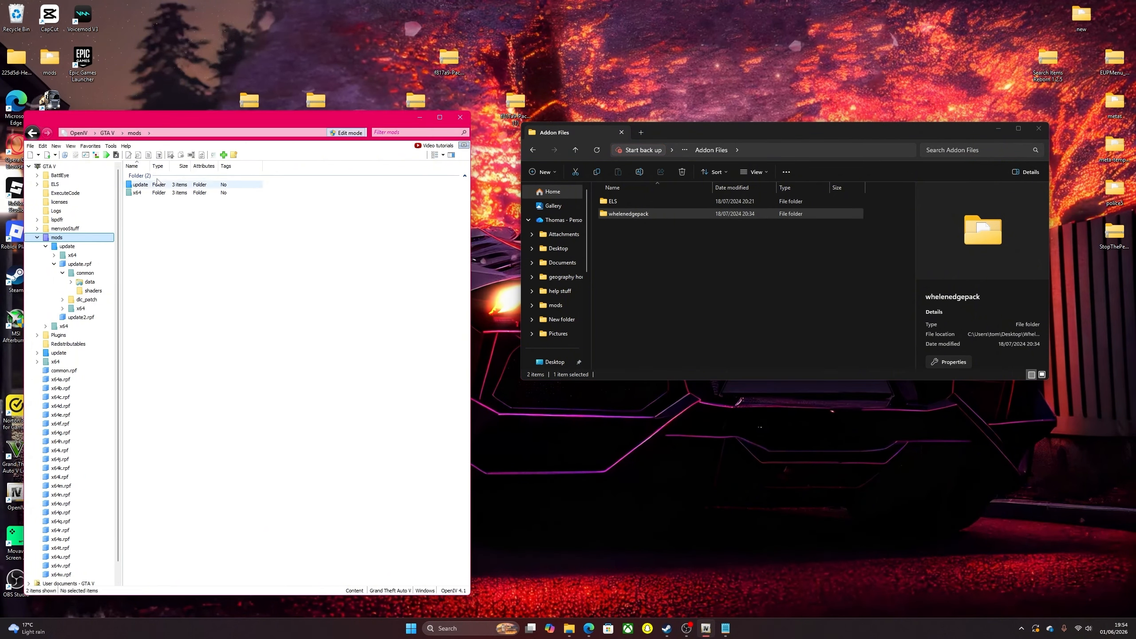
double_click(139, 185)
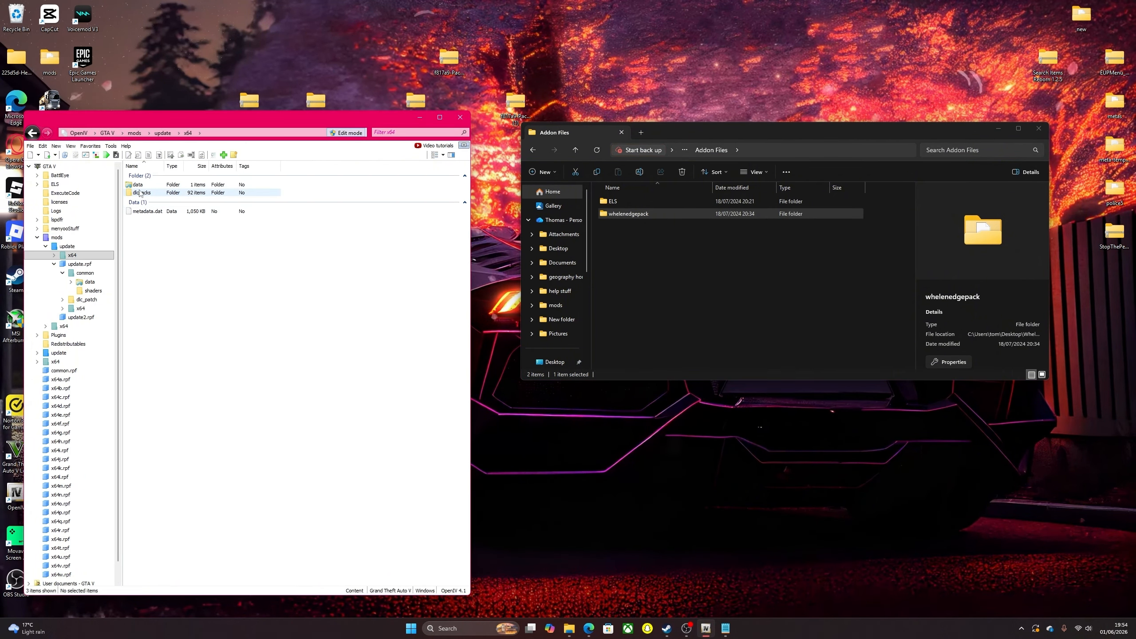
double_click(141, 193)
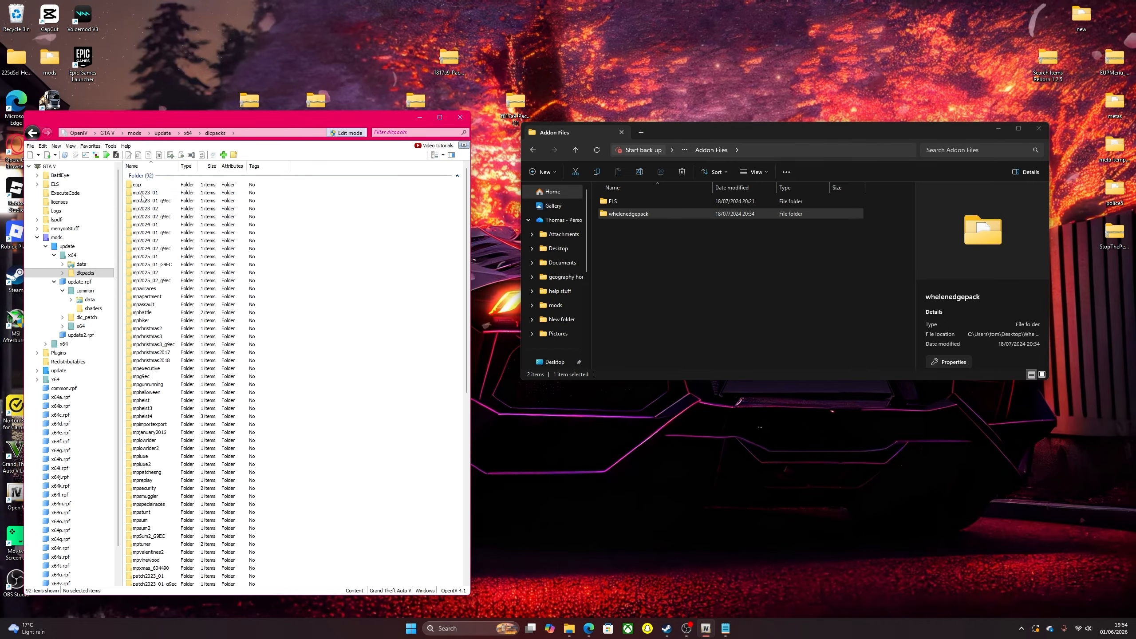
scroll(193, 268, "down", 10)
scroll(193, 267, "down", 6)
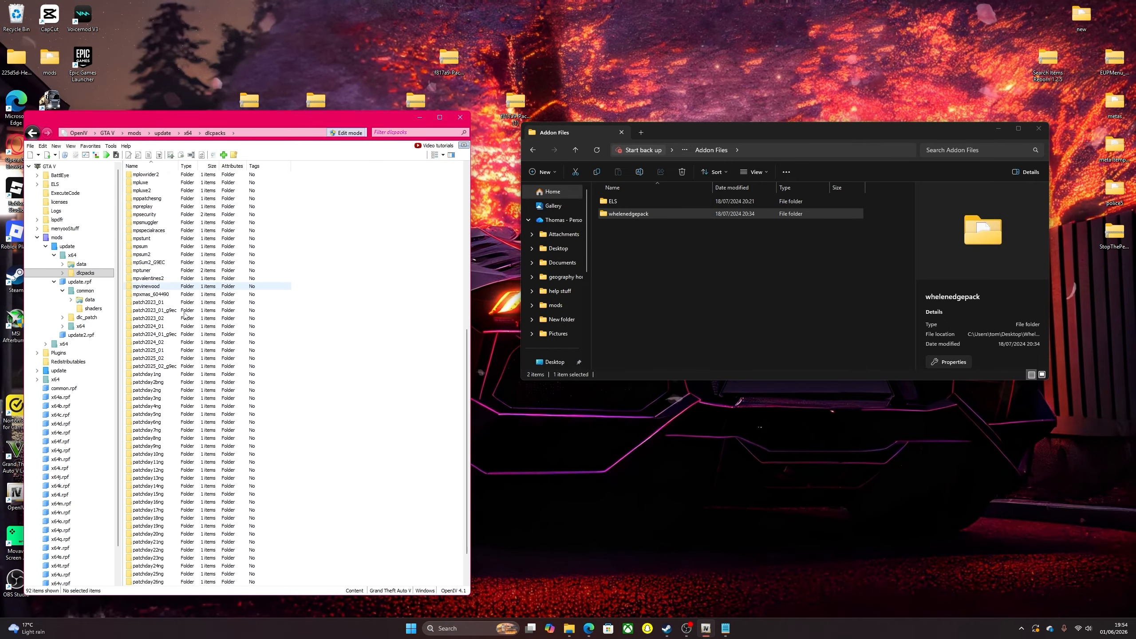
scroll(189, 452, "up", 3)
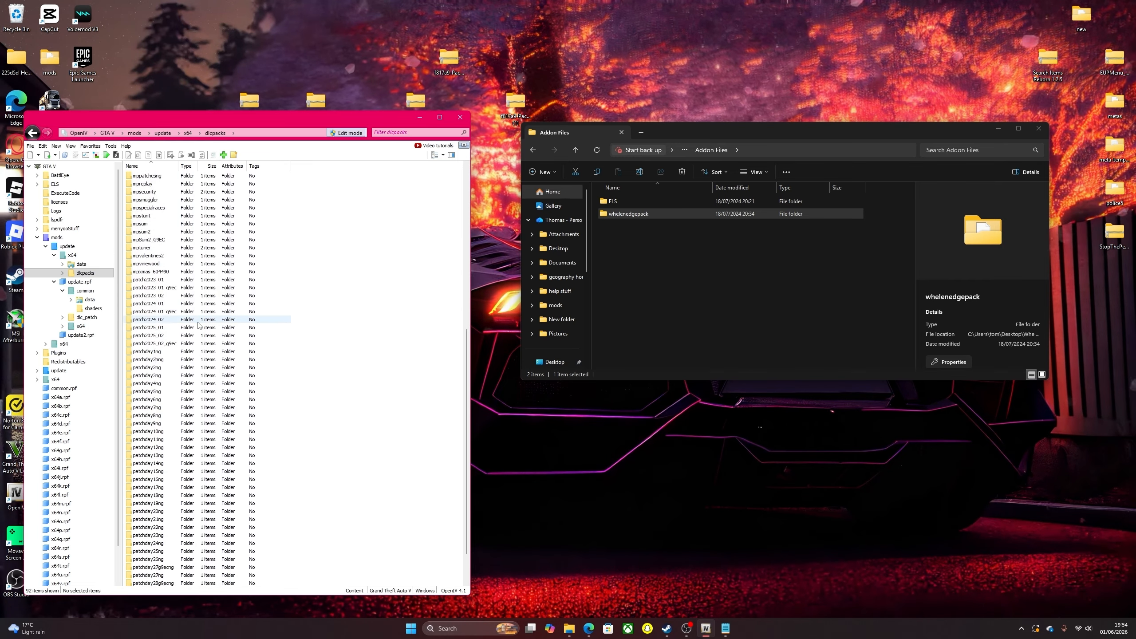
scroll(189, 451, "down", 3)
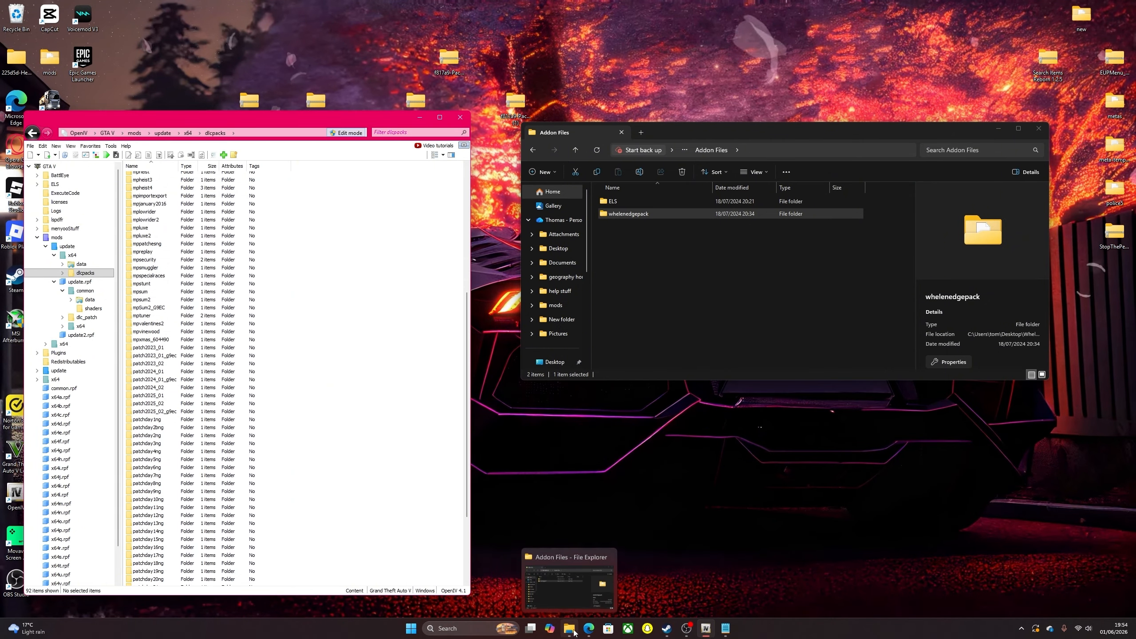
In a new File Explorer tab, open the Grand Theft Auto V folder through Local Disk (C:), Program Files (x86), Steam, steamapps and common.
left_click(641, 132)
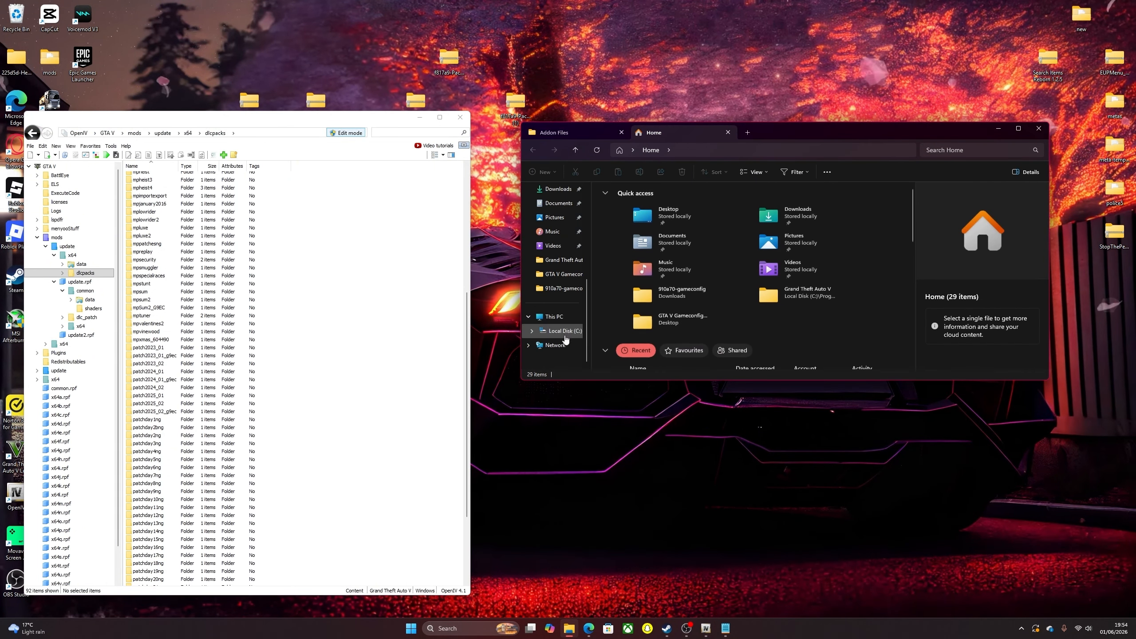
left_click(563, 260)
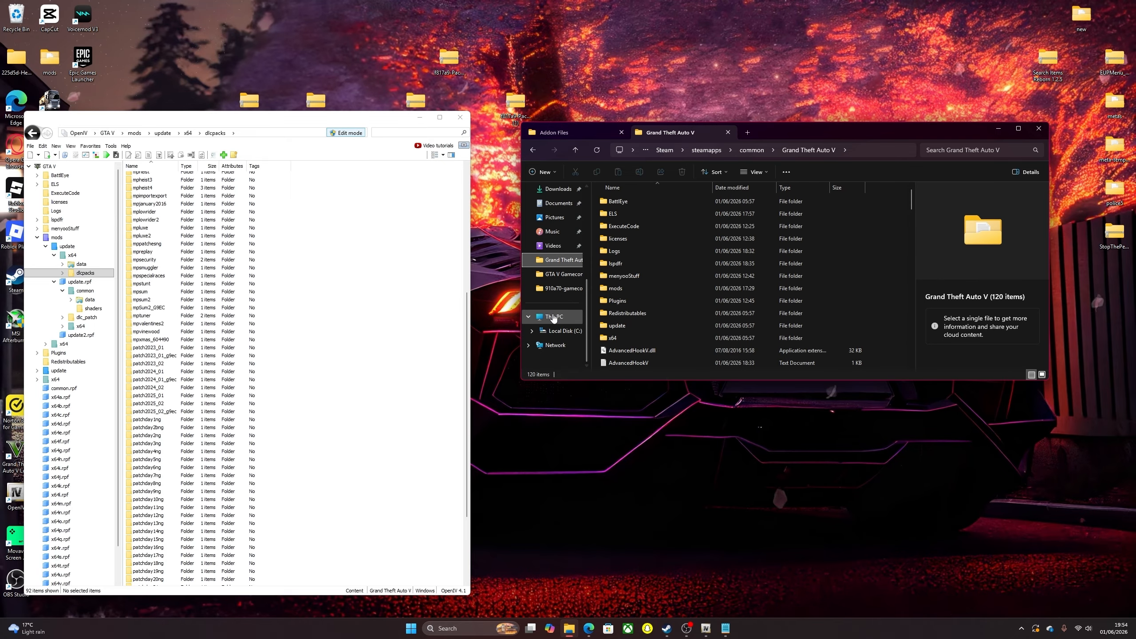
left_click(557, 314)
double_click(633, 213)
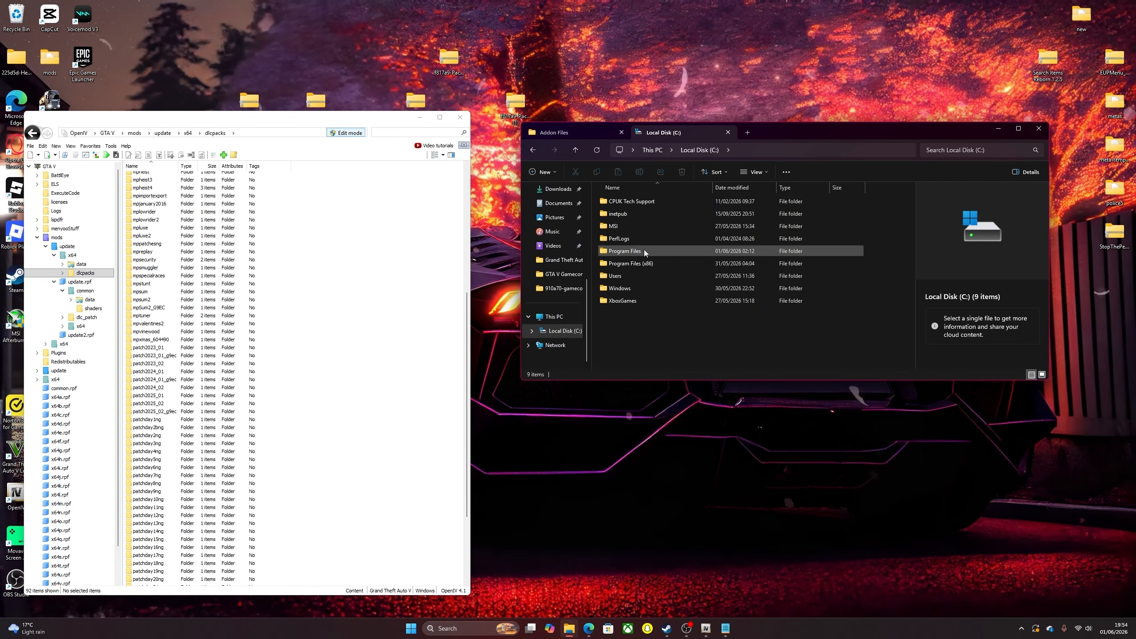
left_click(623, 264)
double_click(623, 264)
scroll(648, 308, "down", 2)
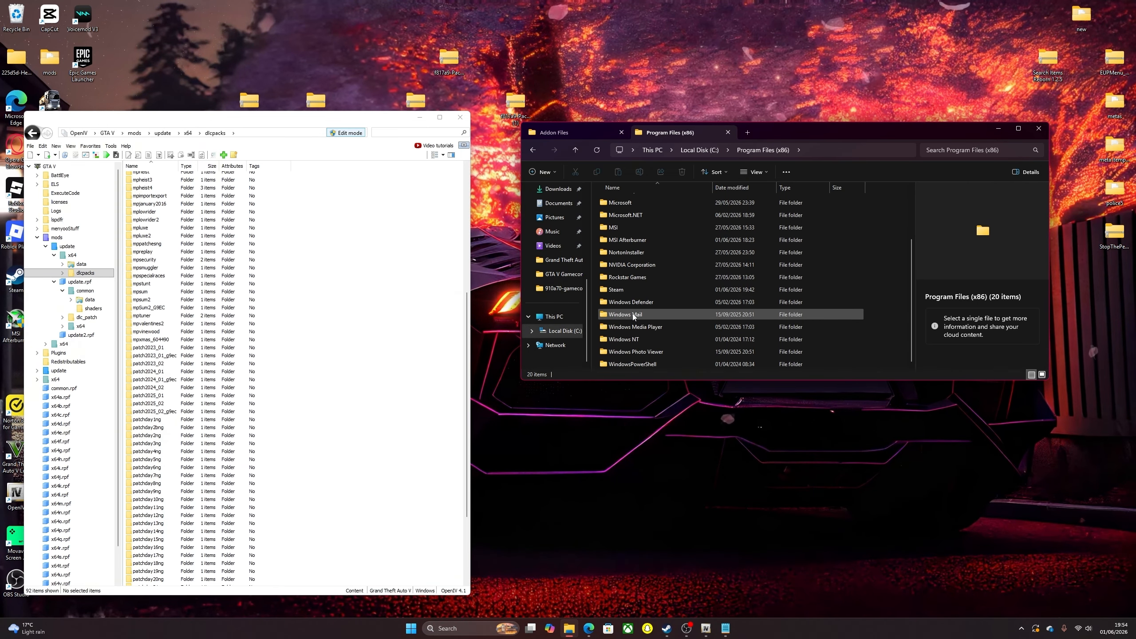
double_click(626, 289)
scroll(616, 344, "down", 2)
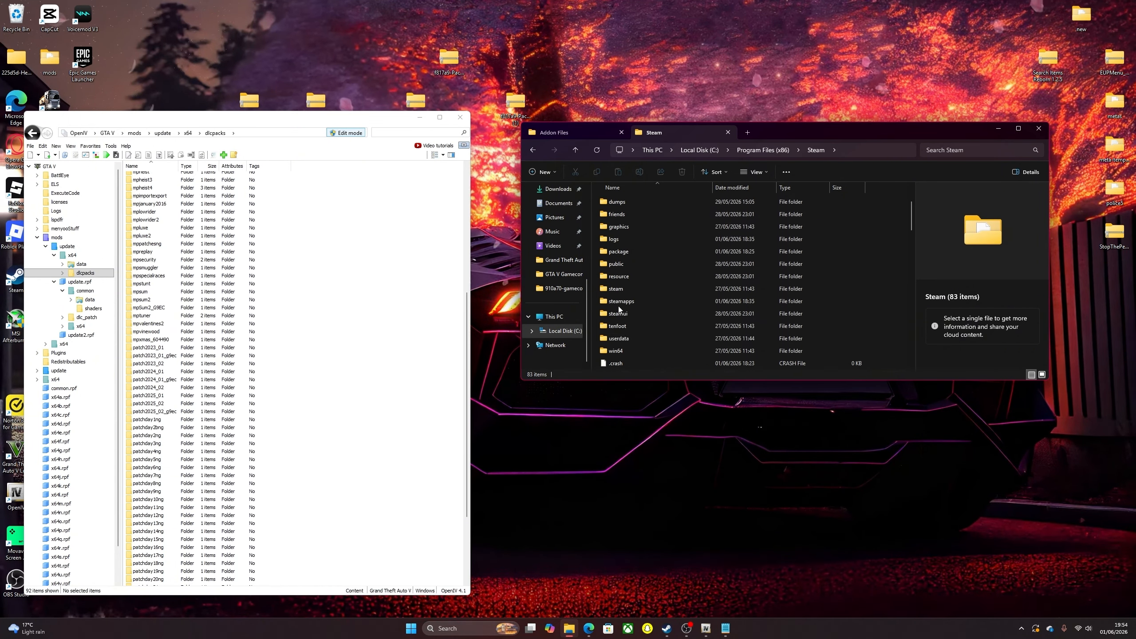
double_click(622, 303)
double_click(635, 202)
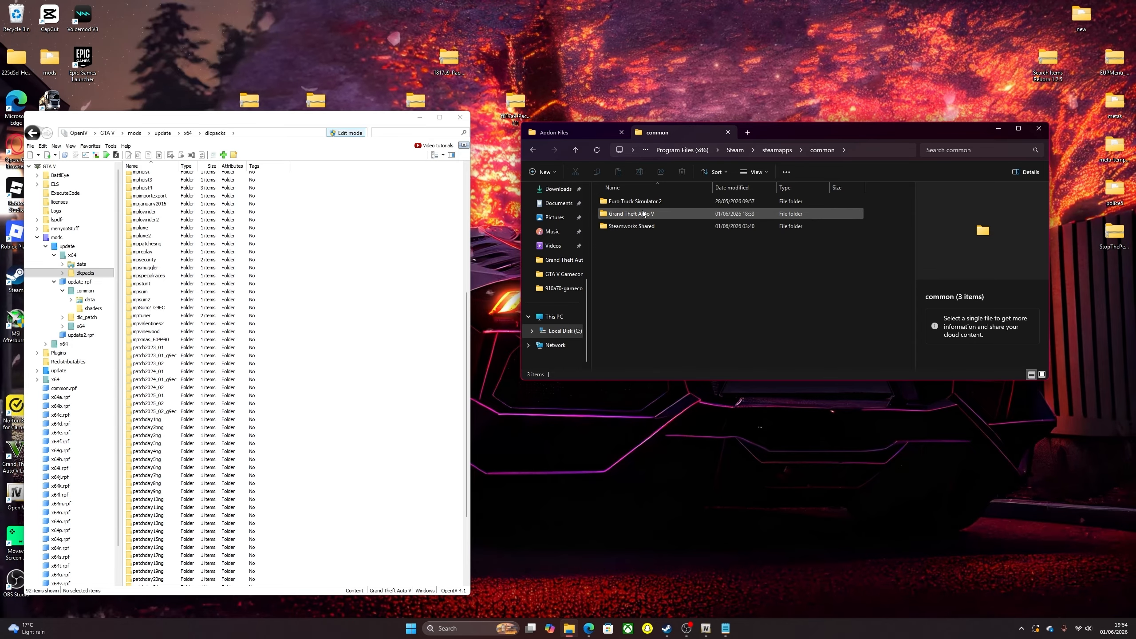
double_click(650, 214)
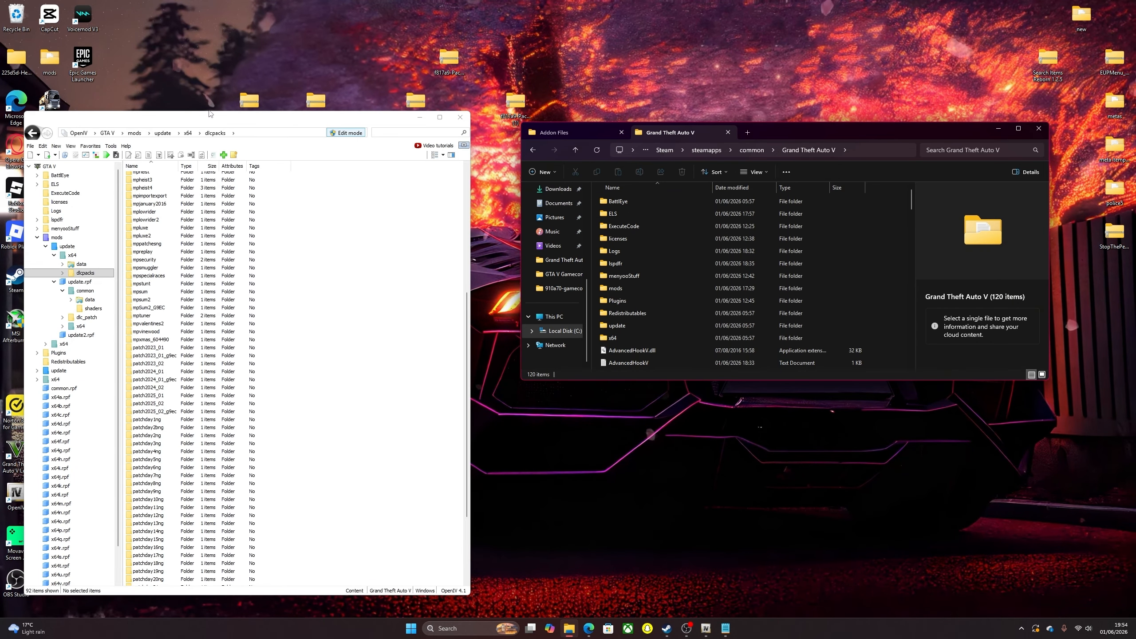
Copy the whelenedgepack folder from Addon Files into mods/update/x64/dlcpacks in OpenIV.
left_click_drag(198, 122, 178, 197)
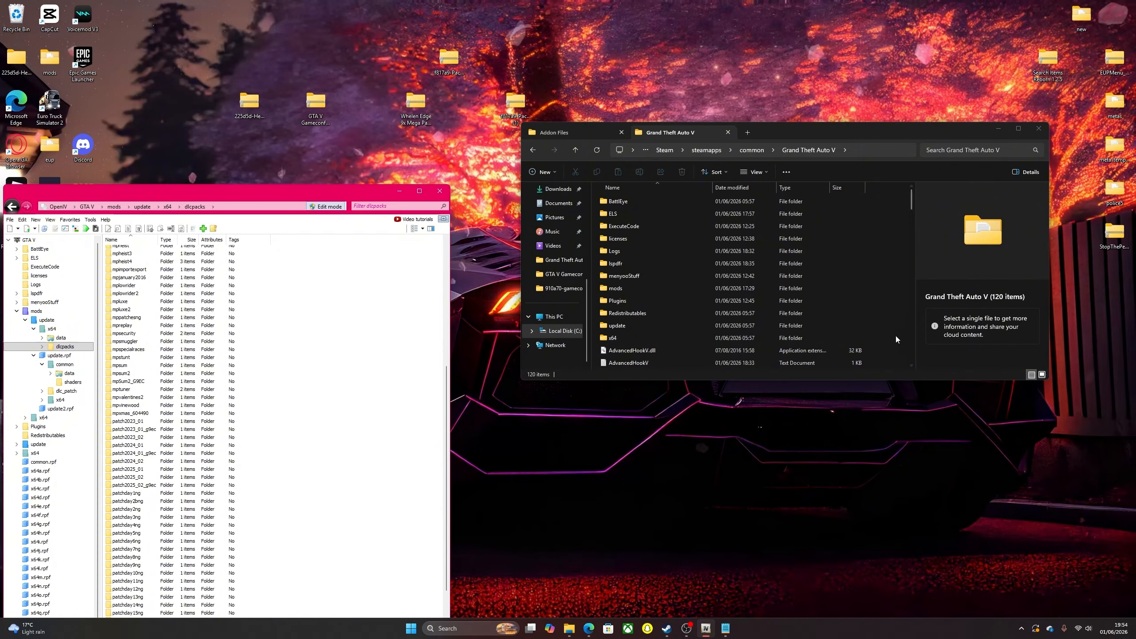
mouse_move(892, 333)
left_mouse_down()
mouse_move(722, 334)
mouse_move(674, 271)
mouse_move(663, 284)
mouse_move(776, 328)
mouse_move(891, 319)
left_mouse_up()
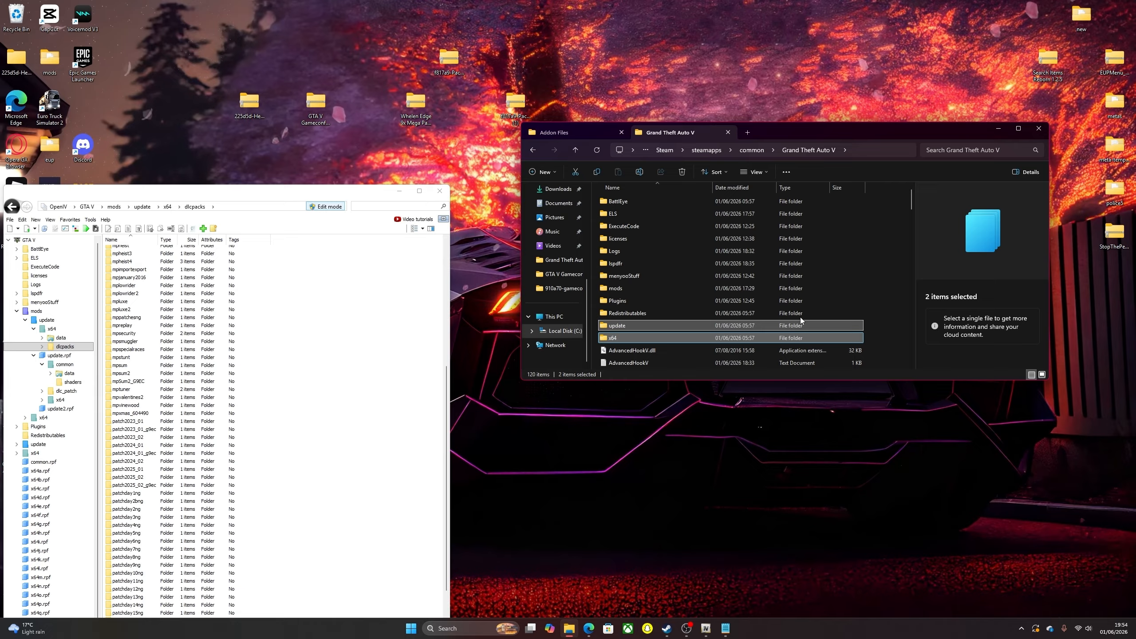
left_click(889, 319)
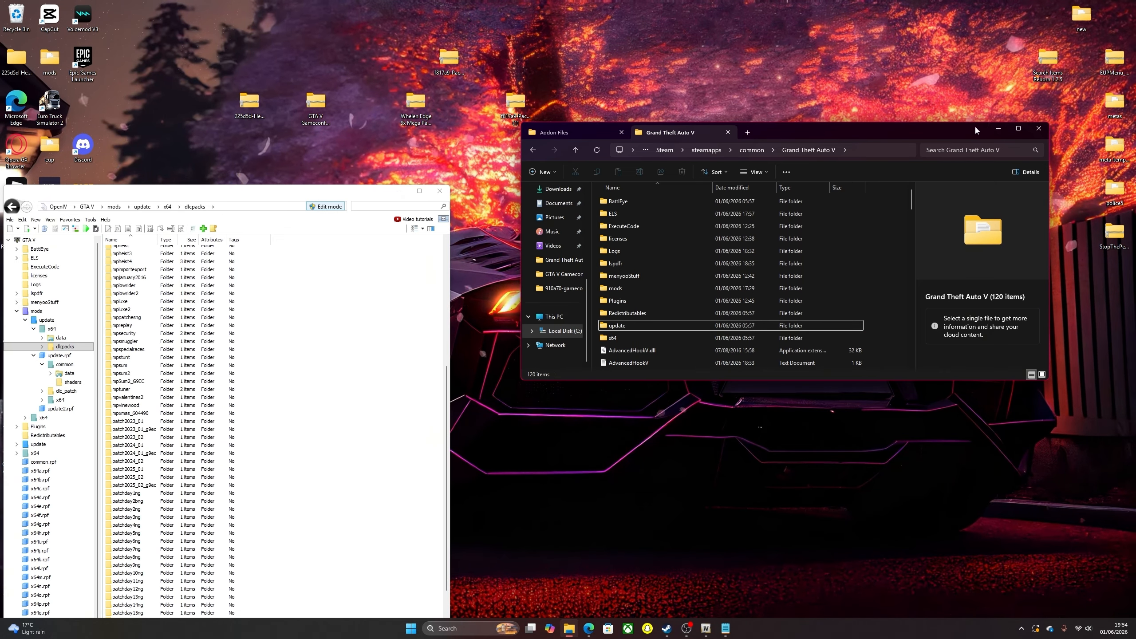
left_click(553, 133)
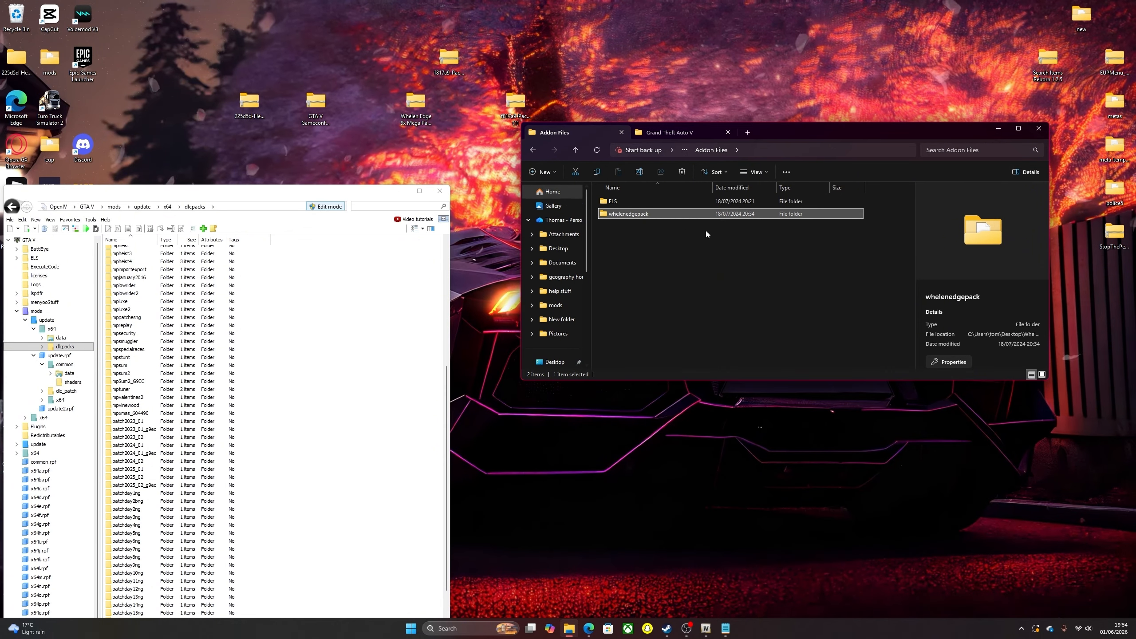
scroll(319, 373, "down", 2)
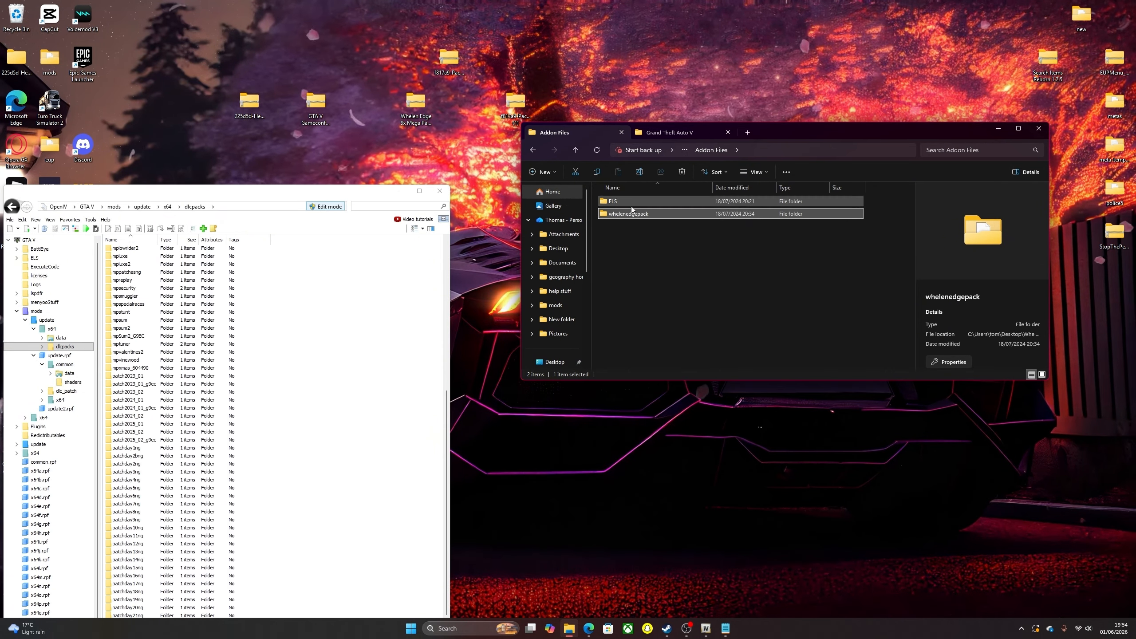
left_click_drag(632, 215, 341, 380)
scroll(341, 384, "down", 3)
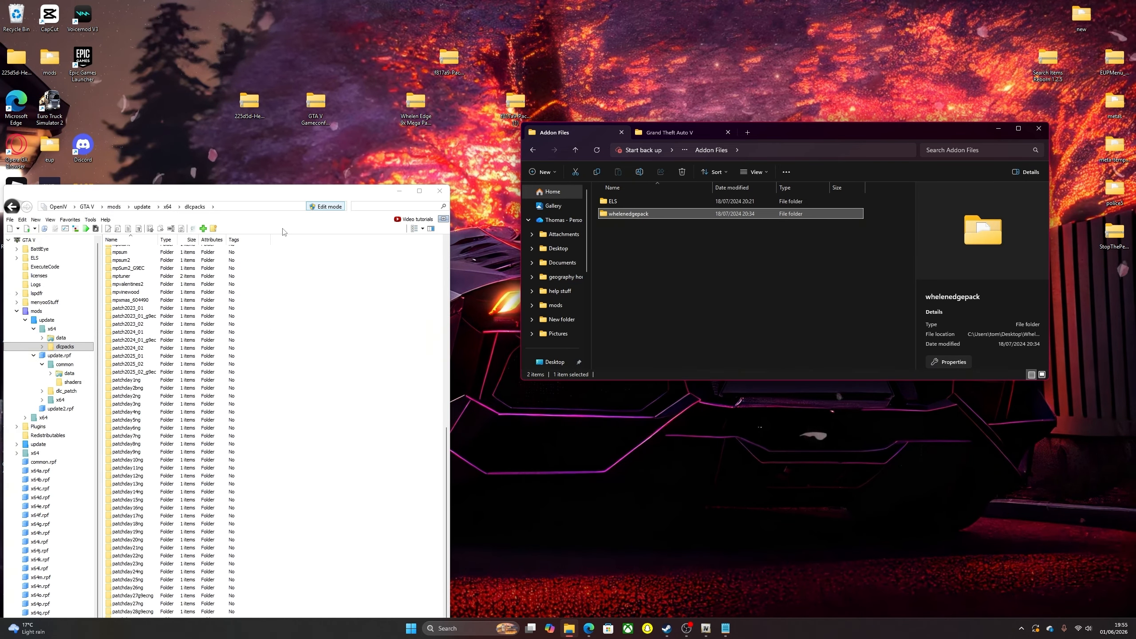
Maximize OpenIV and open vehicles.rpf inside whelenedgepack/dlc.rpf/x64.
left_click(270, 196)
left_click_drag(270, 196, 361, 90)
left_click(509, 87)
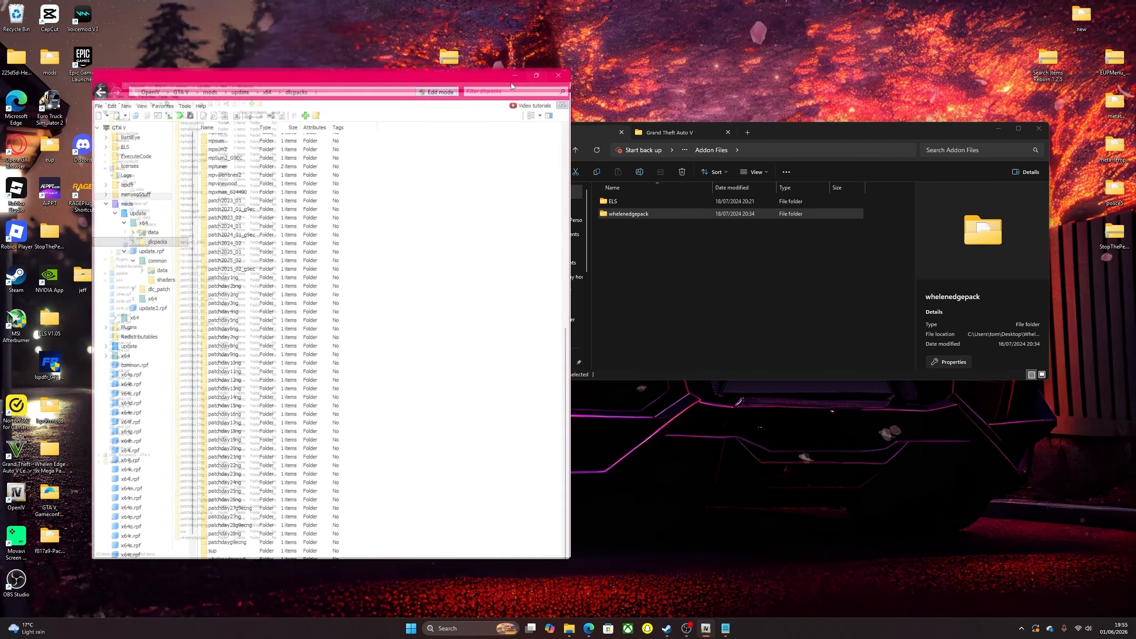
double_click(134, 592)
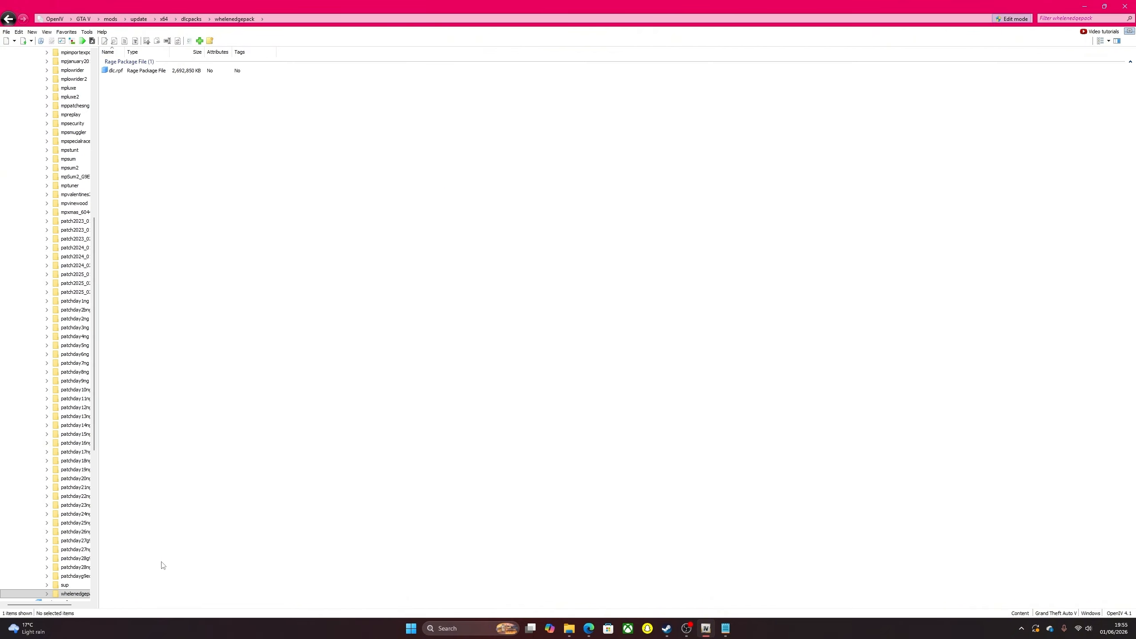
double_click(172, 72)
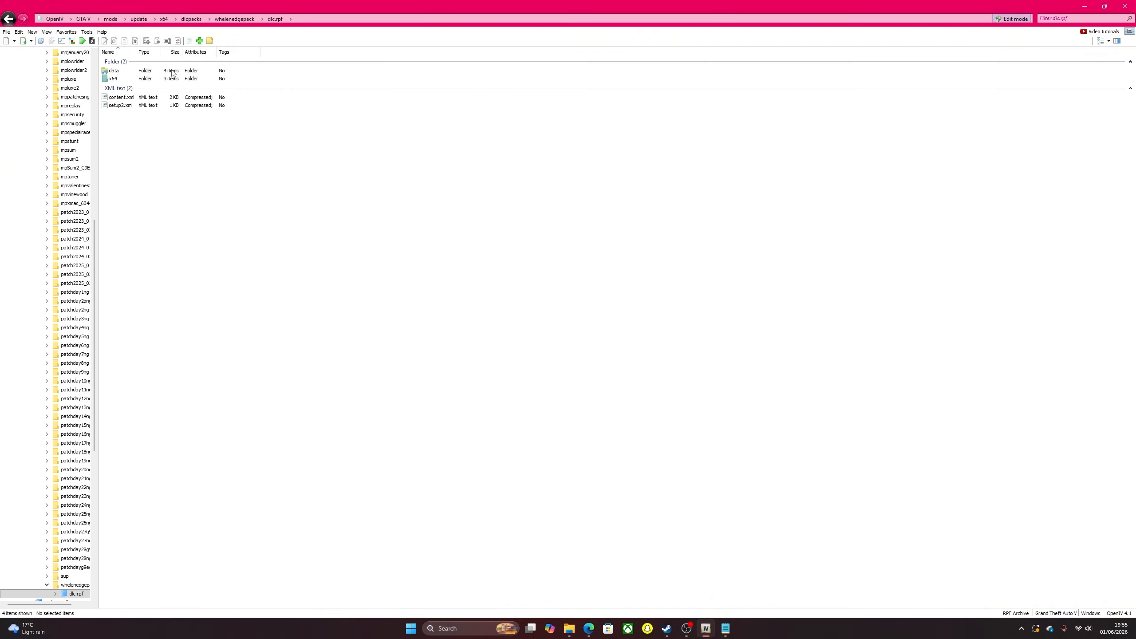
double_click(149, 79)
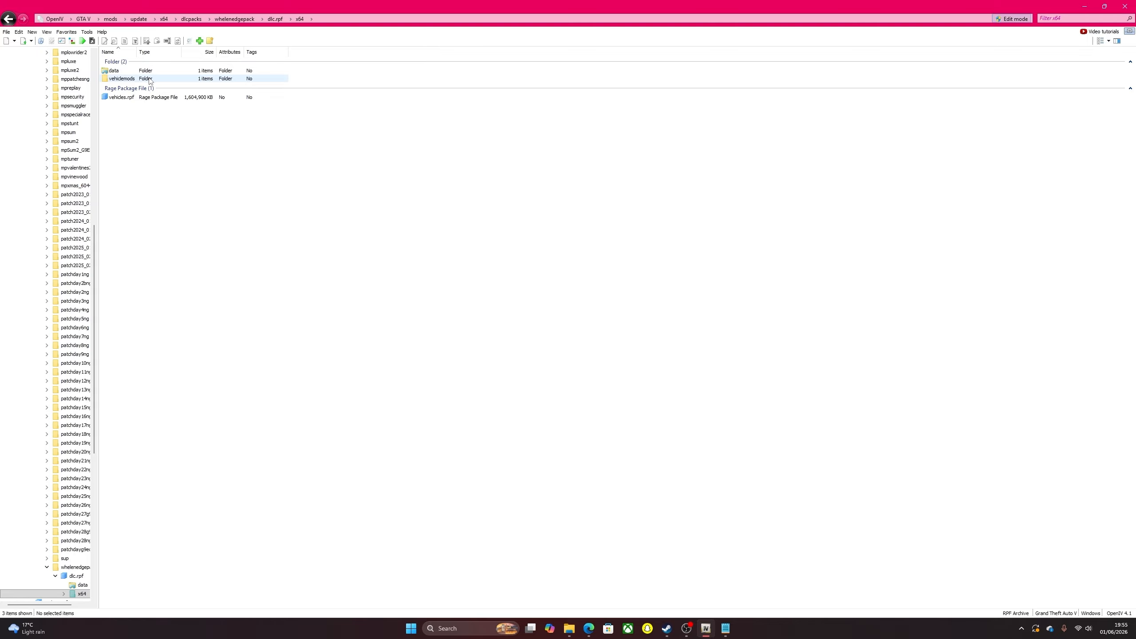
double_click(133, 98)
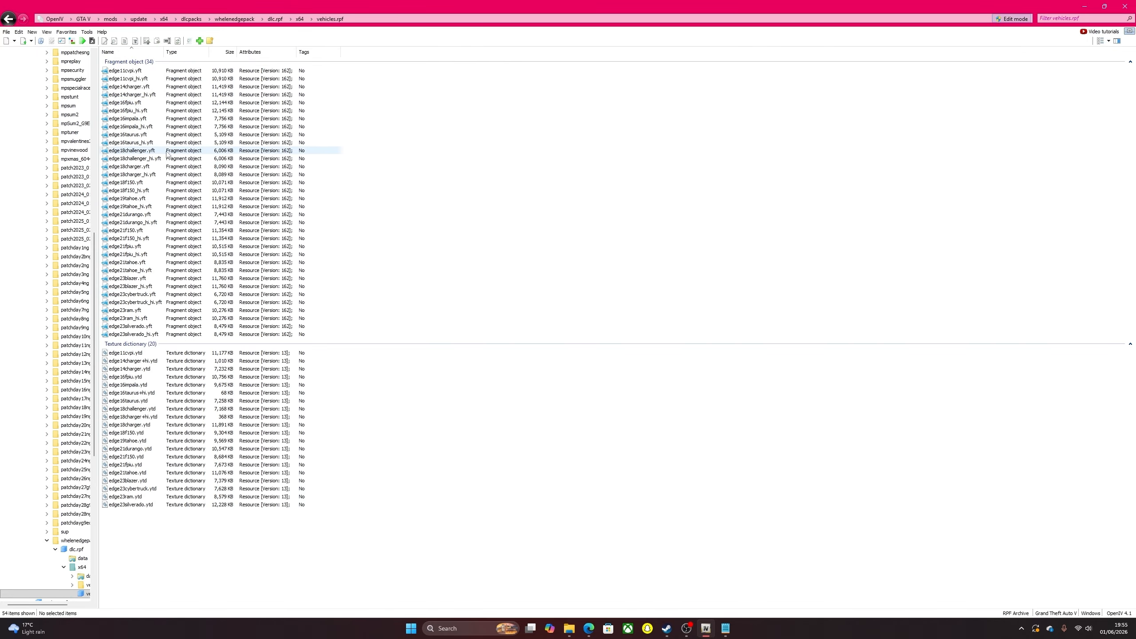
Preview the edge23cybertruck_hi.yft model from several angles, and close the model viewer.
mouse_move(234, 474)
left_mouse_down()
mouse_move(232, 76)
mouse_move(267, 282)
mouse_move(230, 491)
left_mouse_up()
left_click(174, 500)
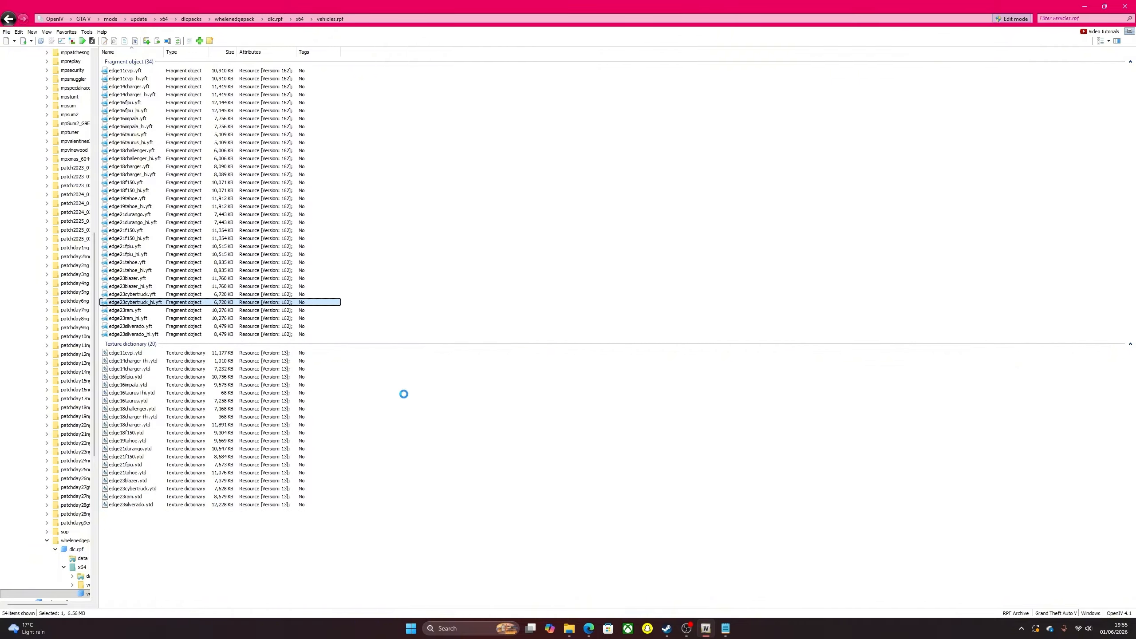
left_click_drag(707, 307, 491, 320)
scroll(730, 367, "up", 2)
scroll(504, 299, "down", 3)
left_click_drag(619, 295, 456, 348)
left_click(841, 195)
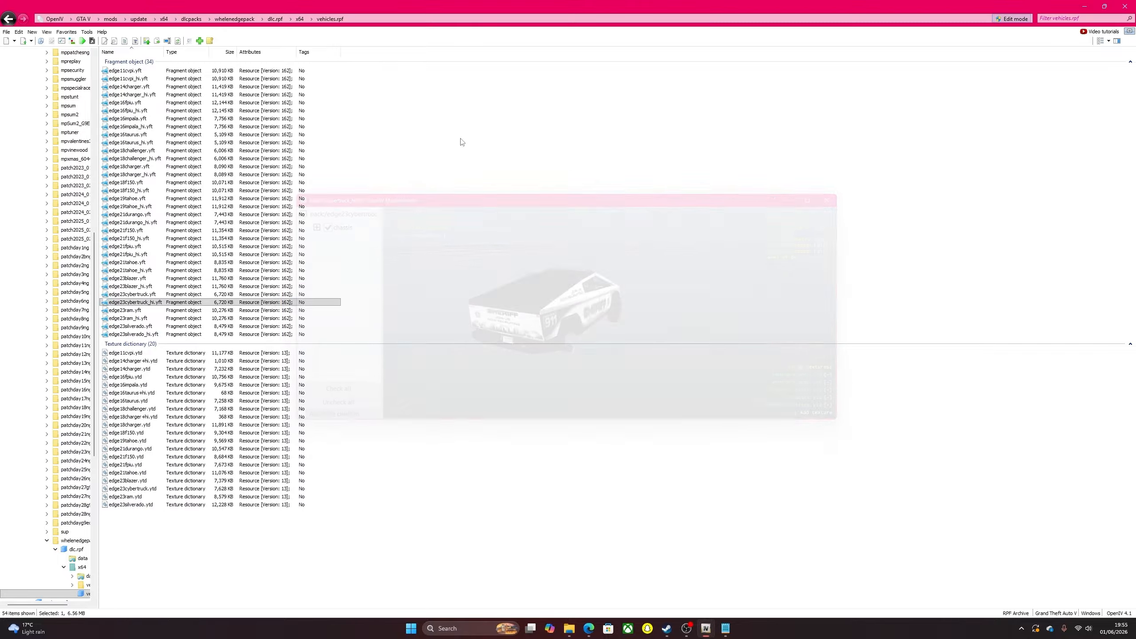
Restore OpenIV to a smaller window beside the Addon Files folder and return to the GTA V root folder.
left_click(8, 18)
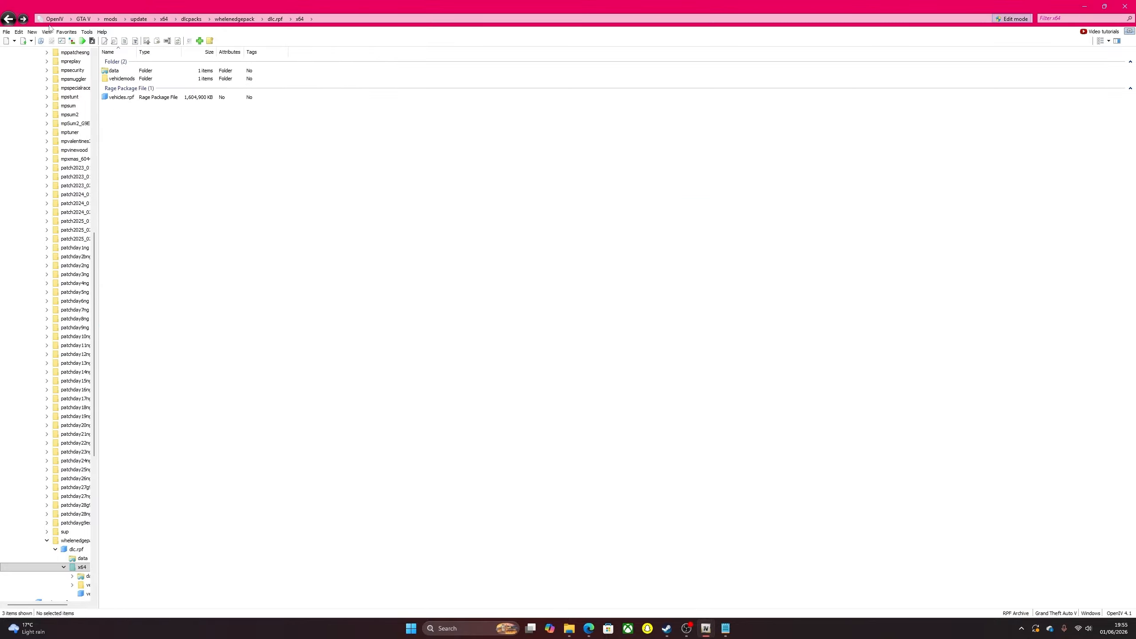
left_click(1104, 6)
left_click(106, 94)
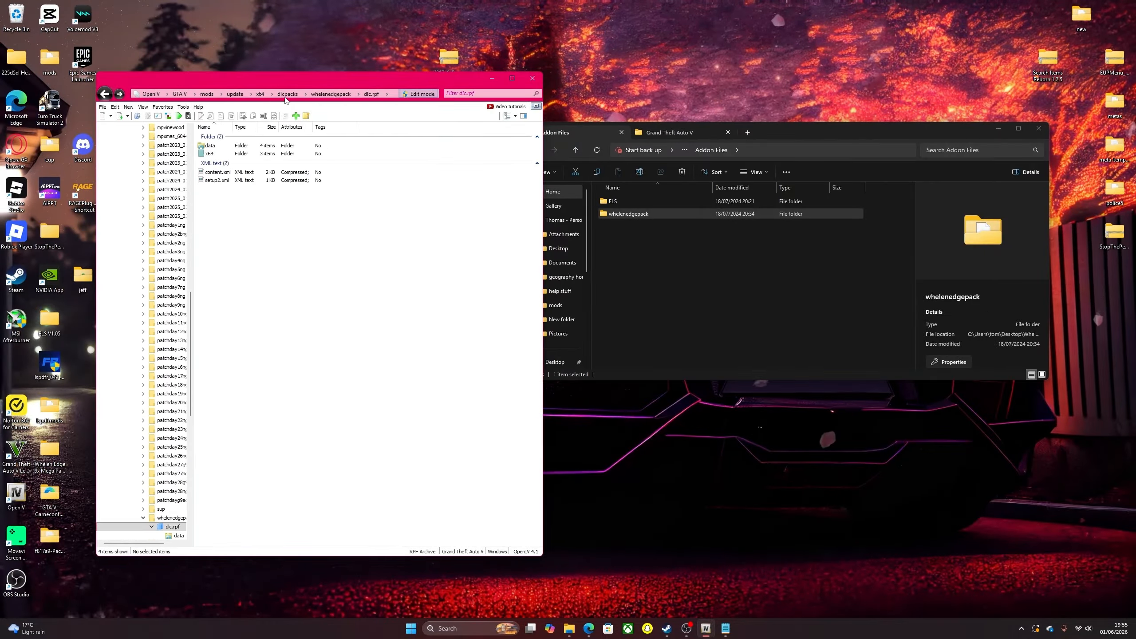
left_click_drag(285, 99, 316, 137)
scroll(169, 178, "up", 15)
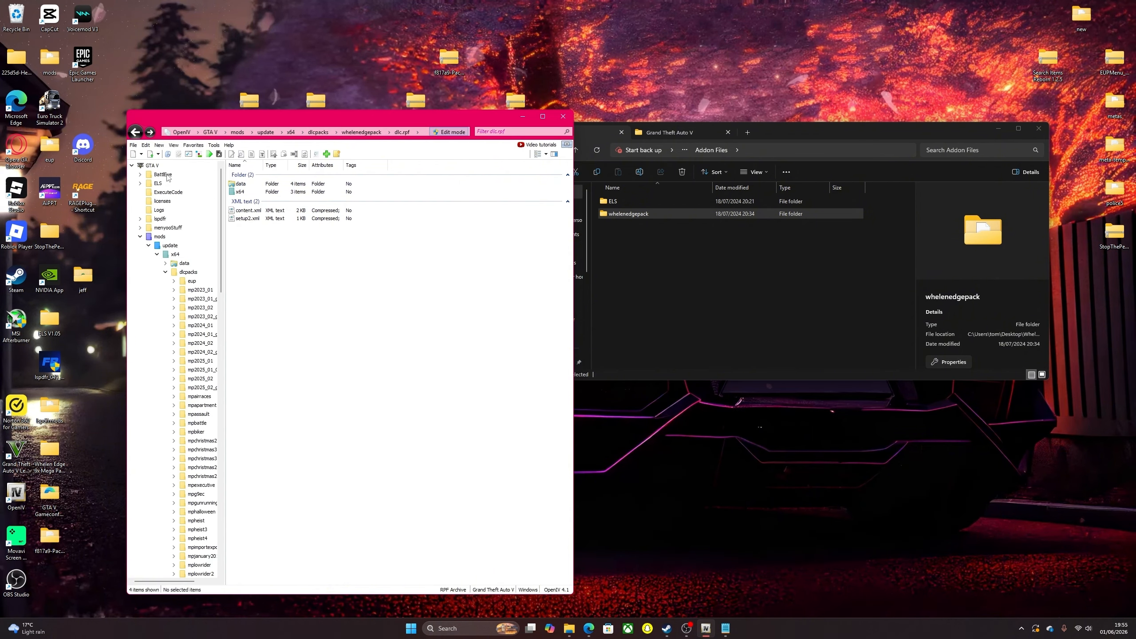
left_click(152, 165)
left_click_drag(434, 123, 388, 143)
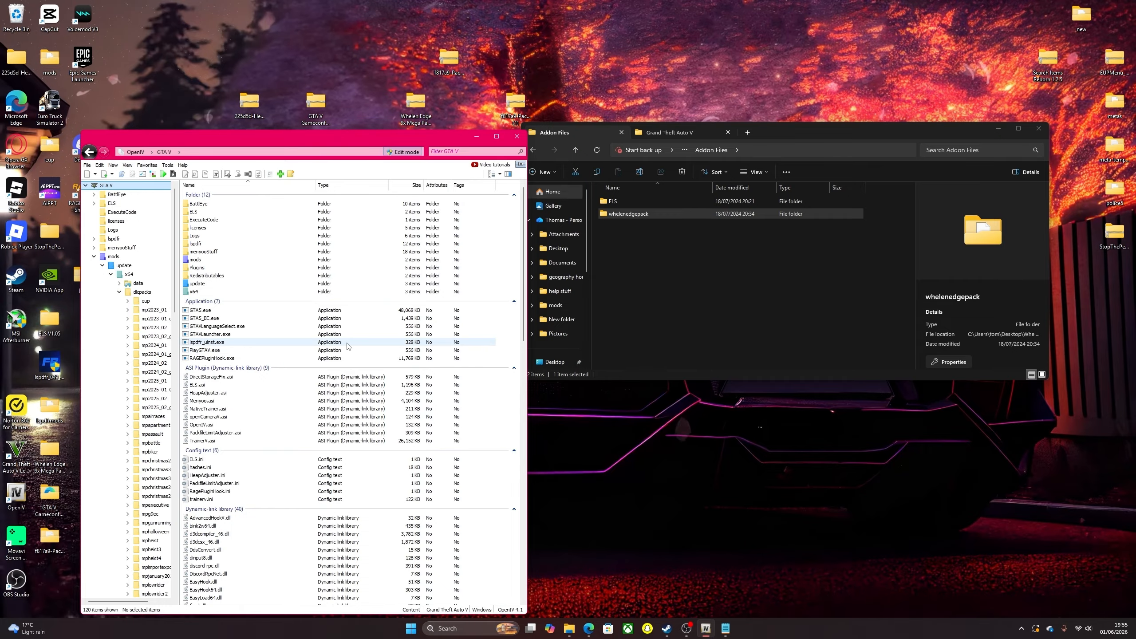
In OpenIV, open mods/update/update.rpf/common/data.
double_click(196, 260)
double_click(199, 204)
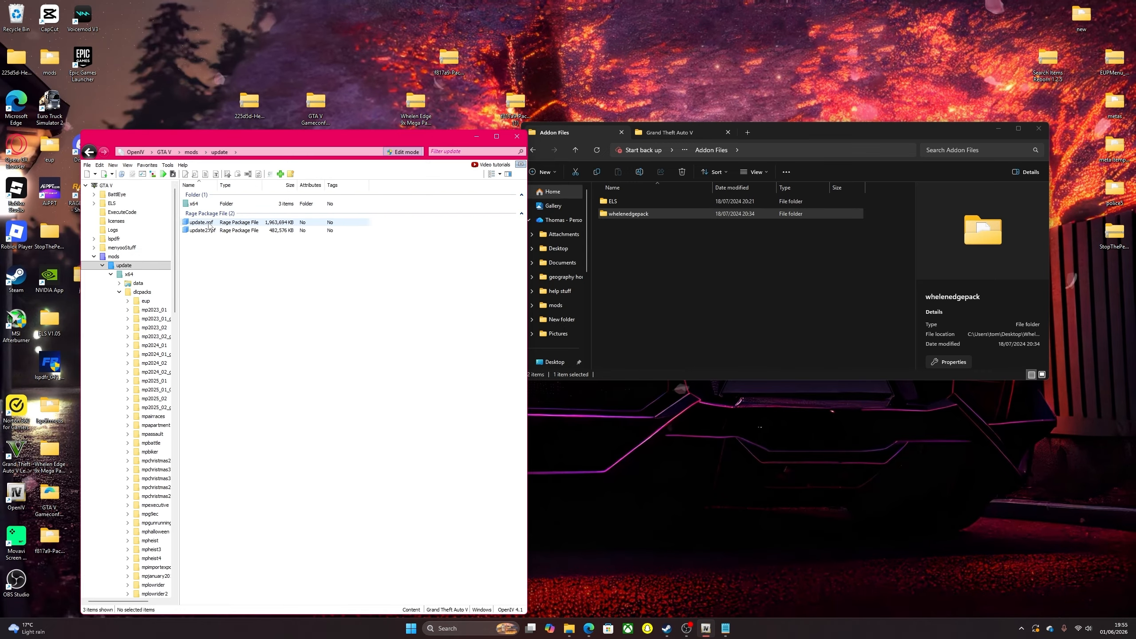
double_click(209, 223)
double_click(242, 204)
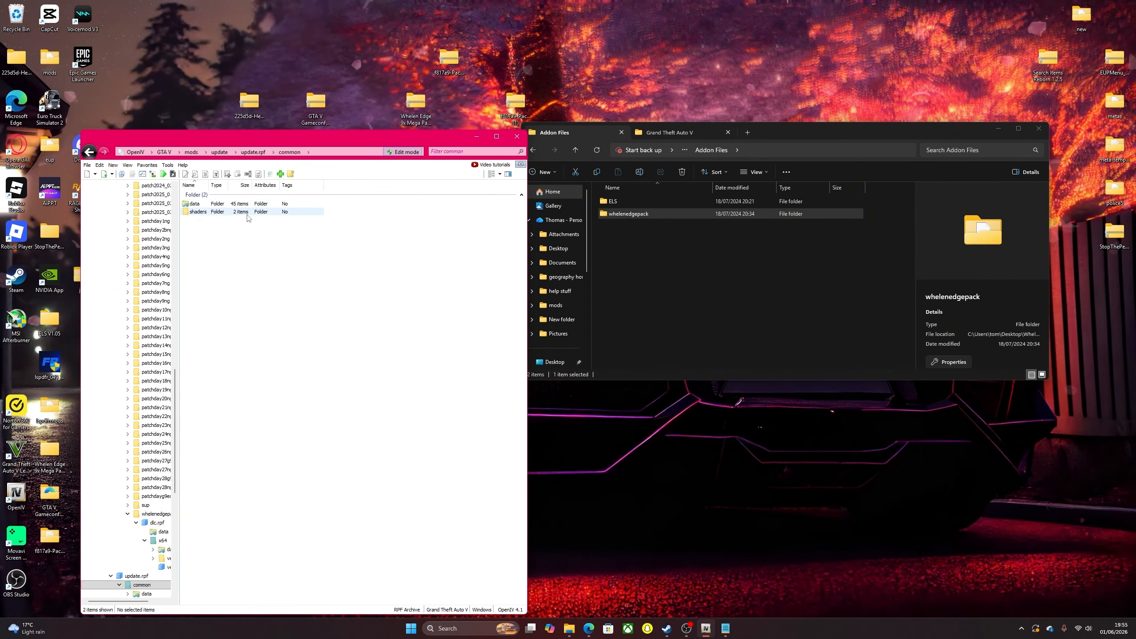
double_click(196, 203)
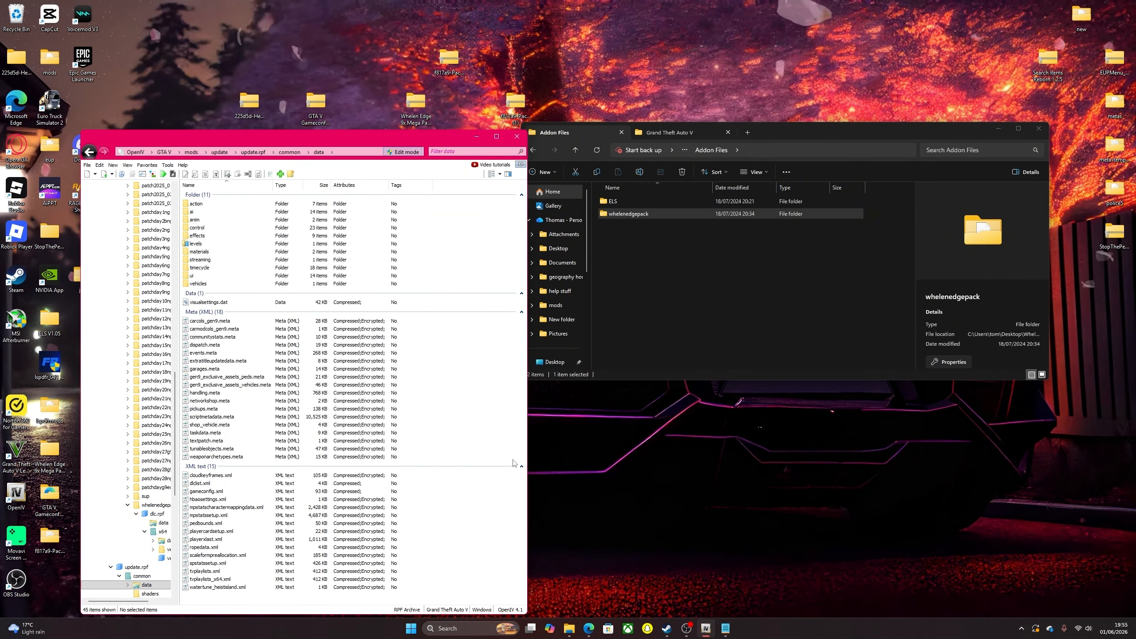
Open dlclist.xml in the read-only text viewer, look through its dlcpacks entries, and close it.
left_click_drag(502, 483, 243, 486)
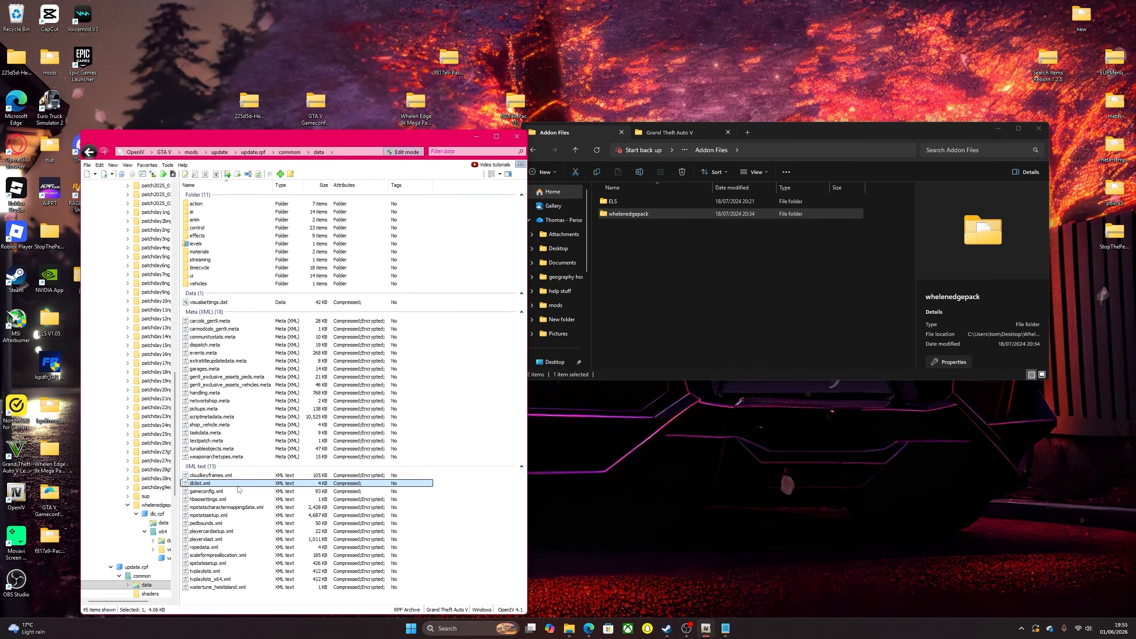
double_click(237, 484)
scroll(253, 428, "down", 8)
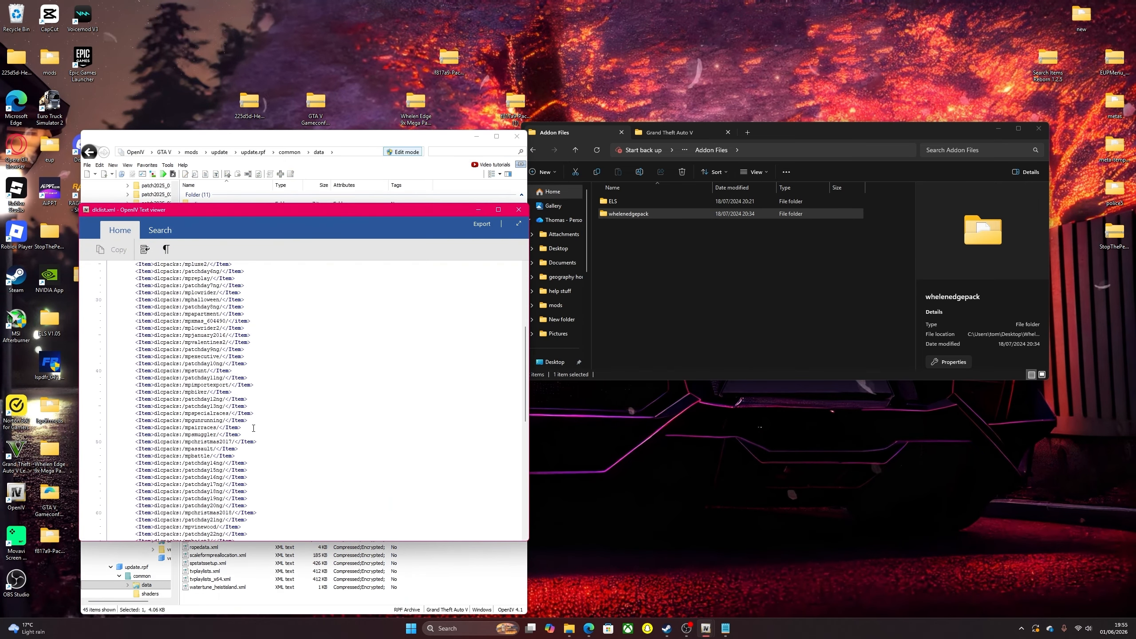
left_click(511, 213)
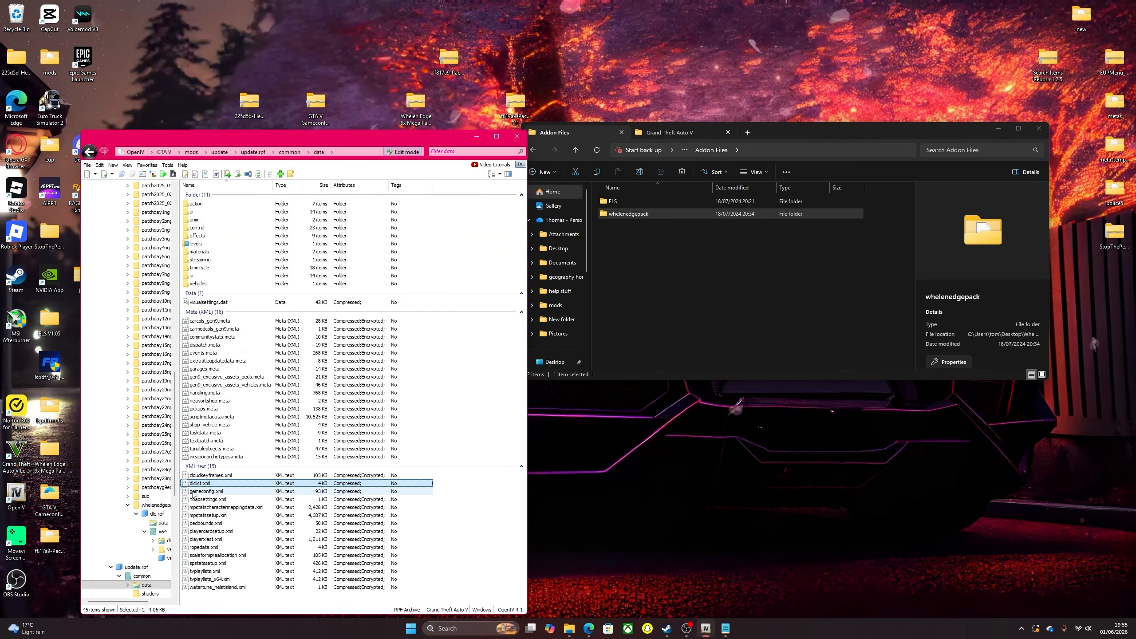
Open dlclist.xml for editing and add the line <Item>dlcpacks:/whelenedgepack/</Item> after the sup entry.
right_click(192, 485)
left_click(230, 356)
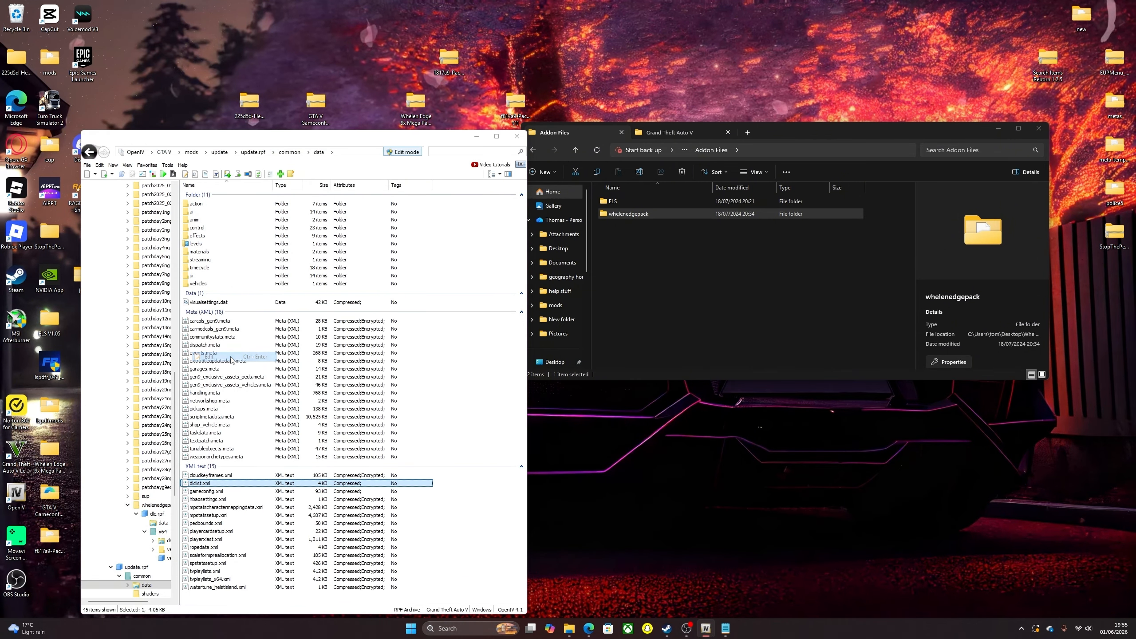
scroll(214, 356, "down", 15)
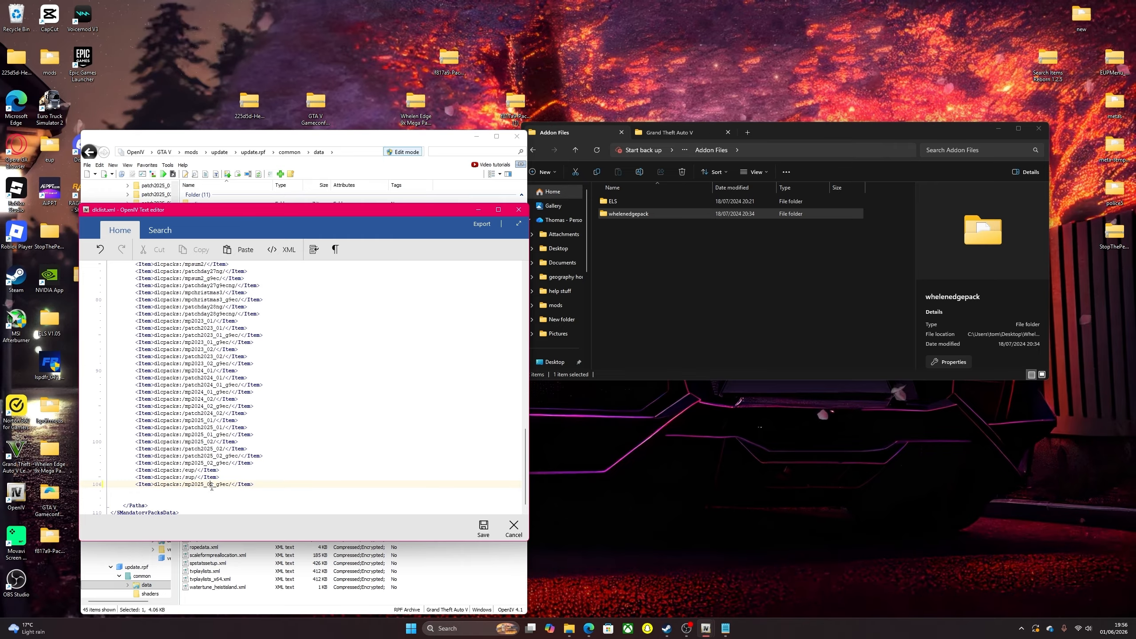
left_click(638, 215)
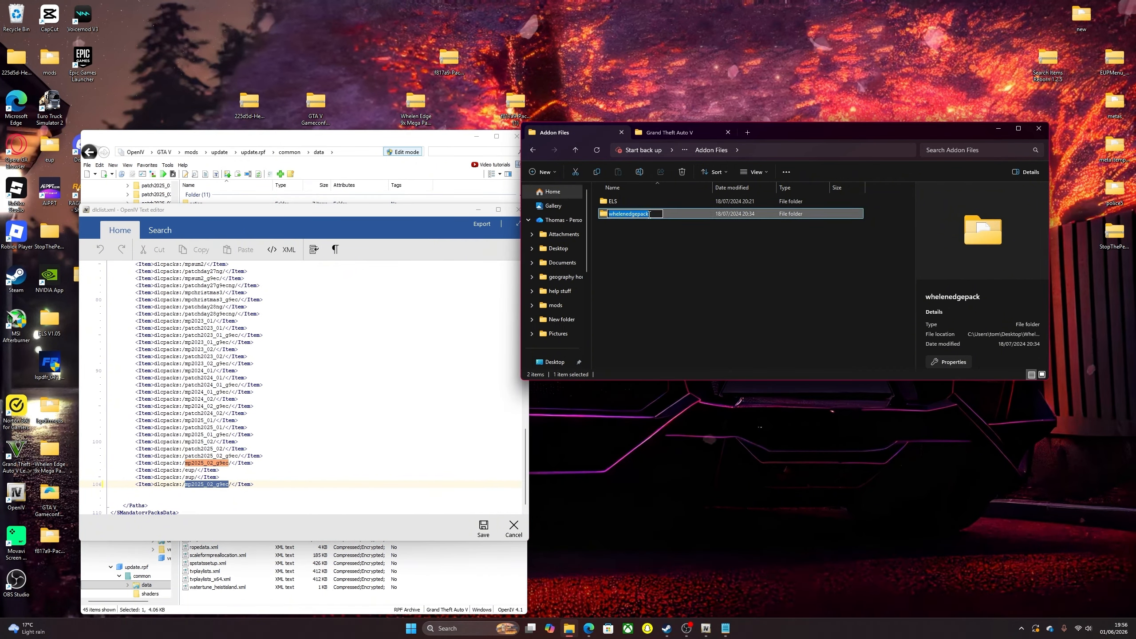
left_click(207, 486)
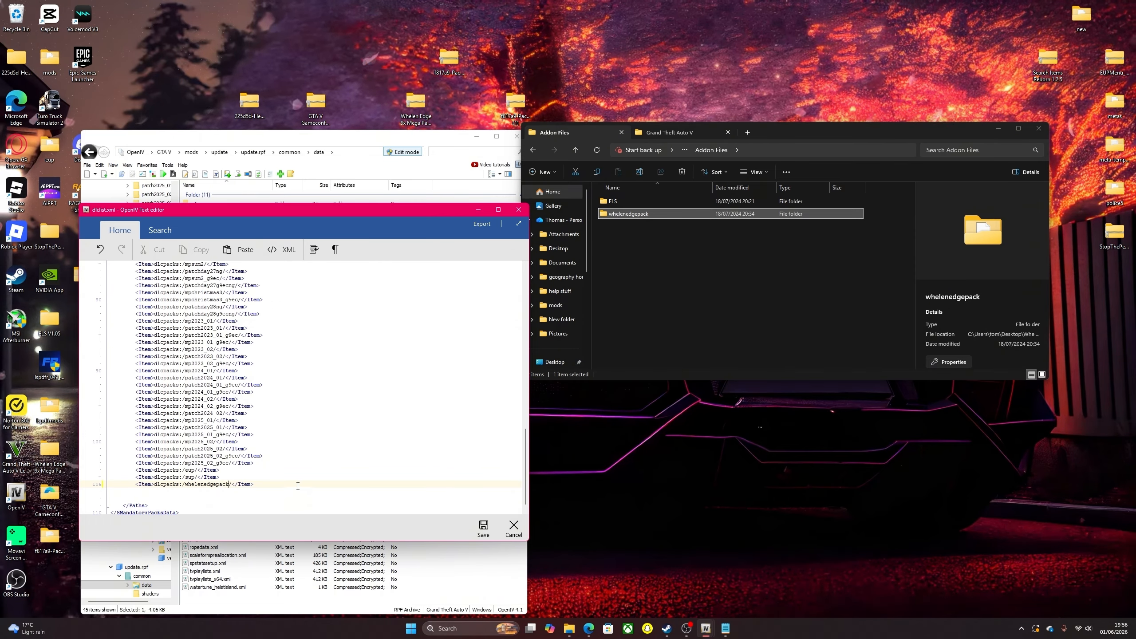
scroll(212, 495, "down", 1)
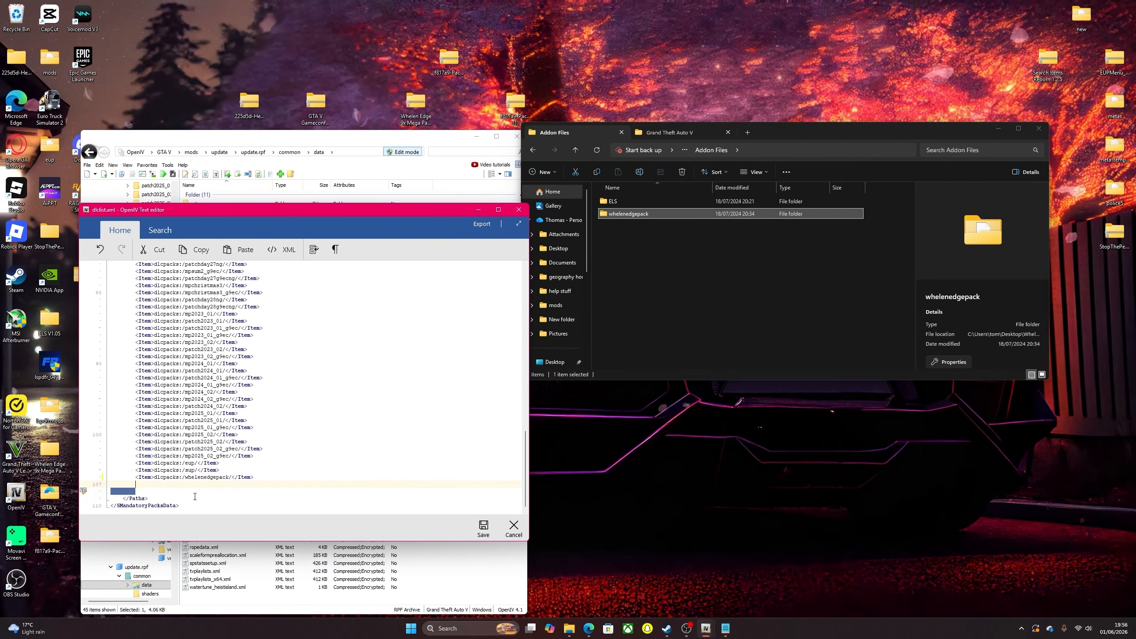
Save the edited dlclist.xml and minimize OpenIV.
left_click(484, 528)
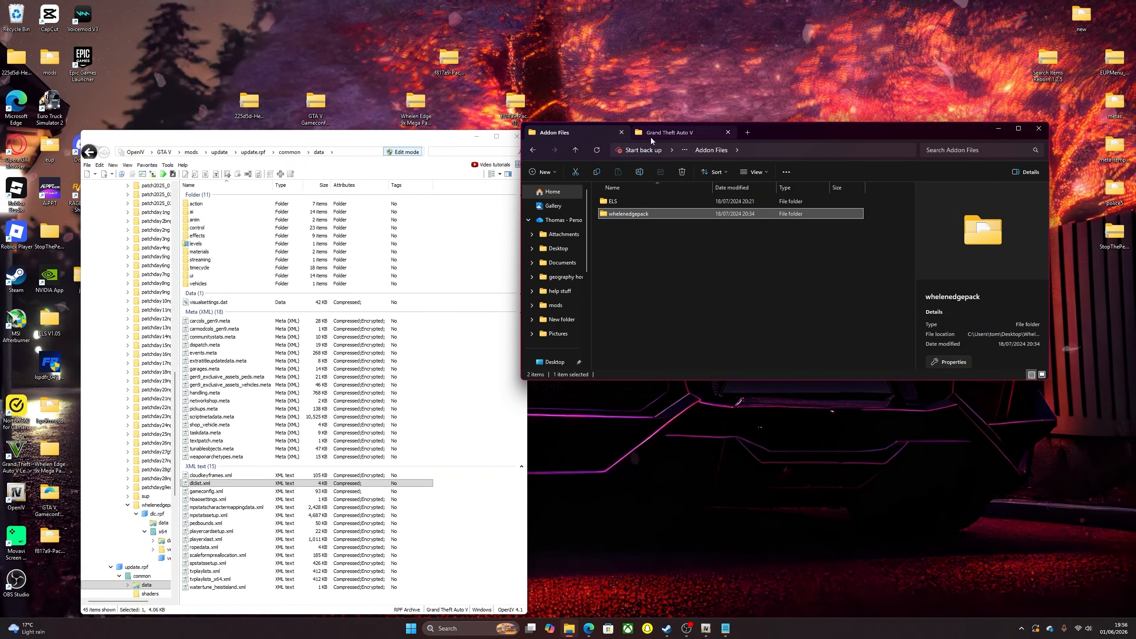
left_click_drag(406, 141, 365, 151)
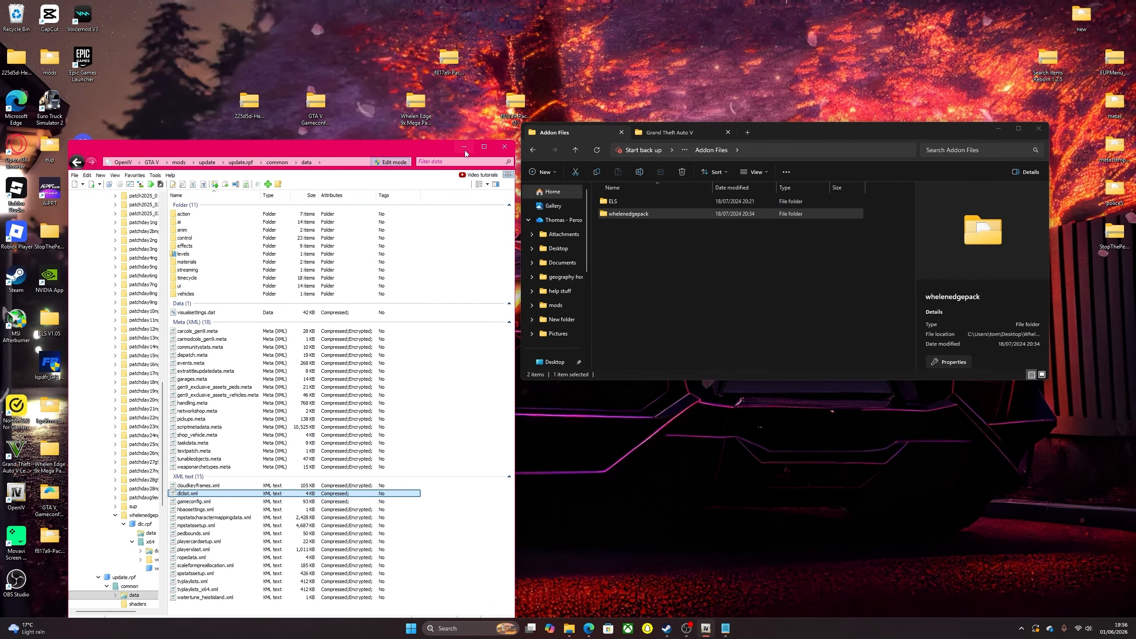
left_click(437, 147)
Split the Grand Theft Auto V folder into its own File Explorer window beside Addon Files and open its ELS/pack_default folder.
left_click_drag(602, 203, 622, 201)
left_click_drag(672, 130, 342, 178)
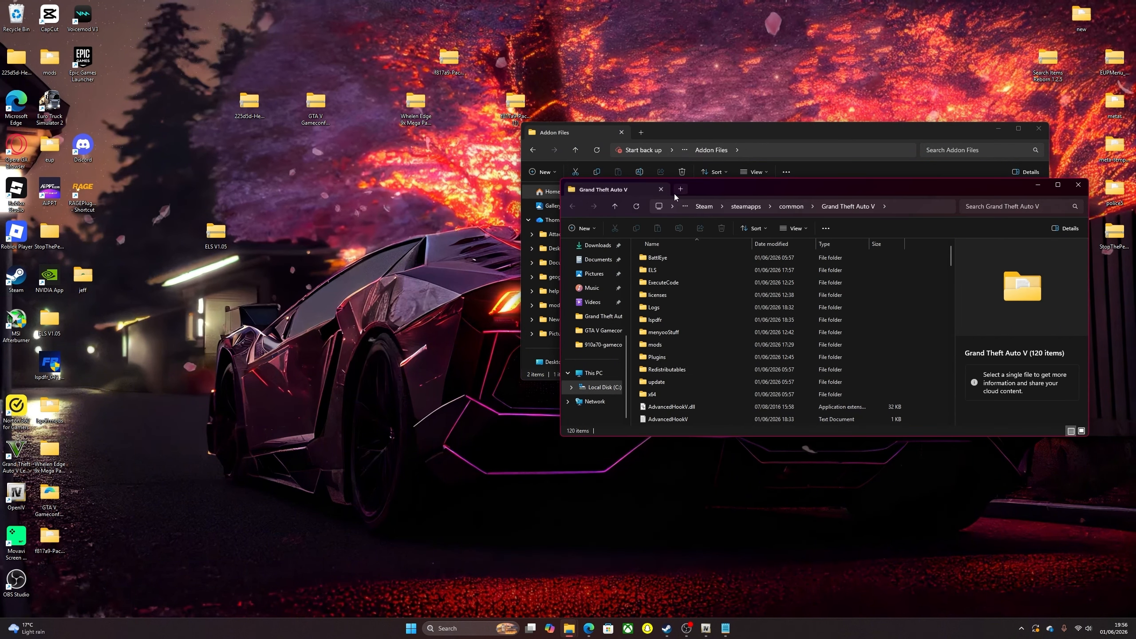
left_click_drag(801, 198, 289, 157)
left_click(160, 234)
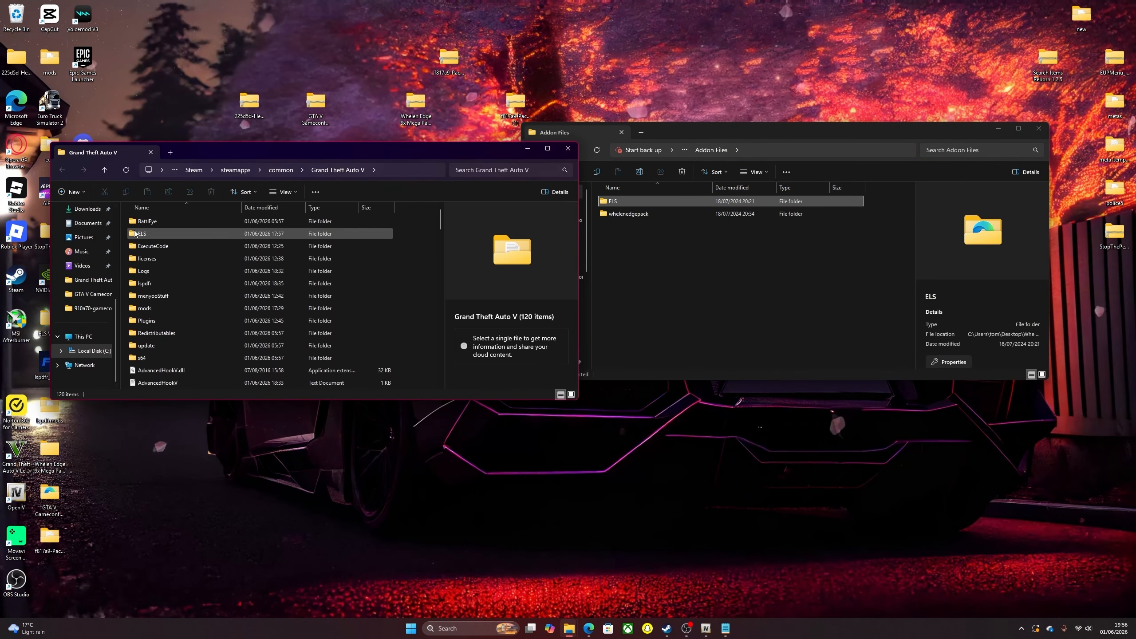
double_click(198, 237)
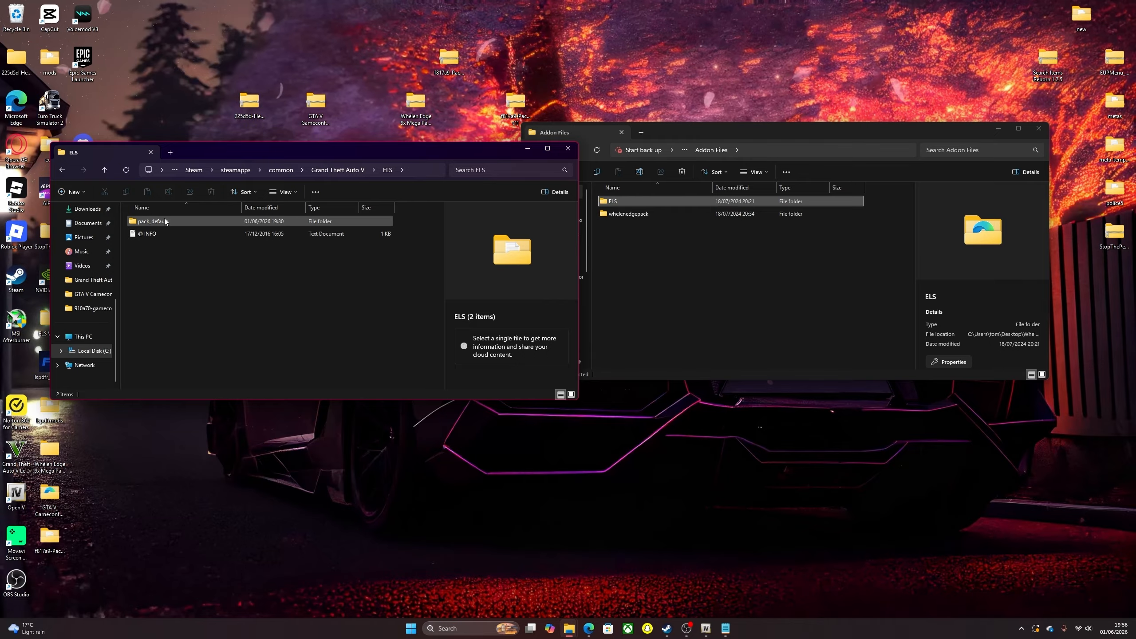
double_click(164, 220)
Open the ELS folder in Addon Files and move all its vehicle files into the game's ELS/pack_default folder.
left_click_drag(757, 134, 850, 129)
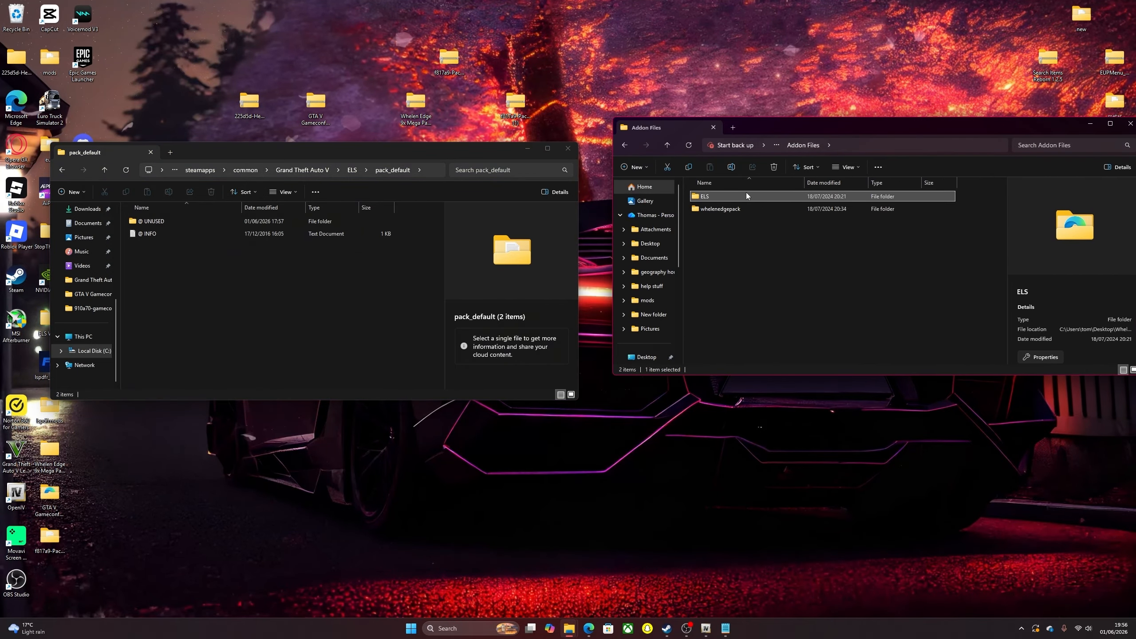
double_click(745, 193)
left_click_drag(986, 199, 864, 396)
left_click_drag(829, 354, 366, 305)
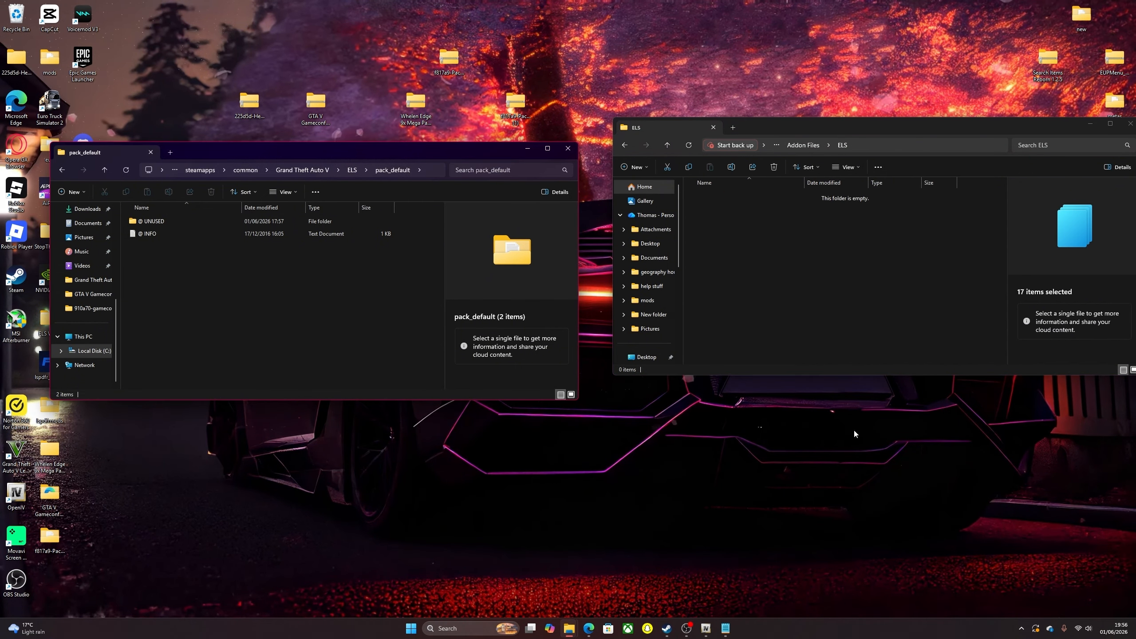
left_click(406, 275)
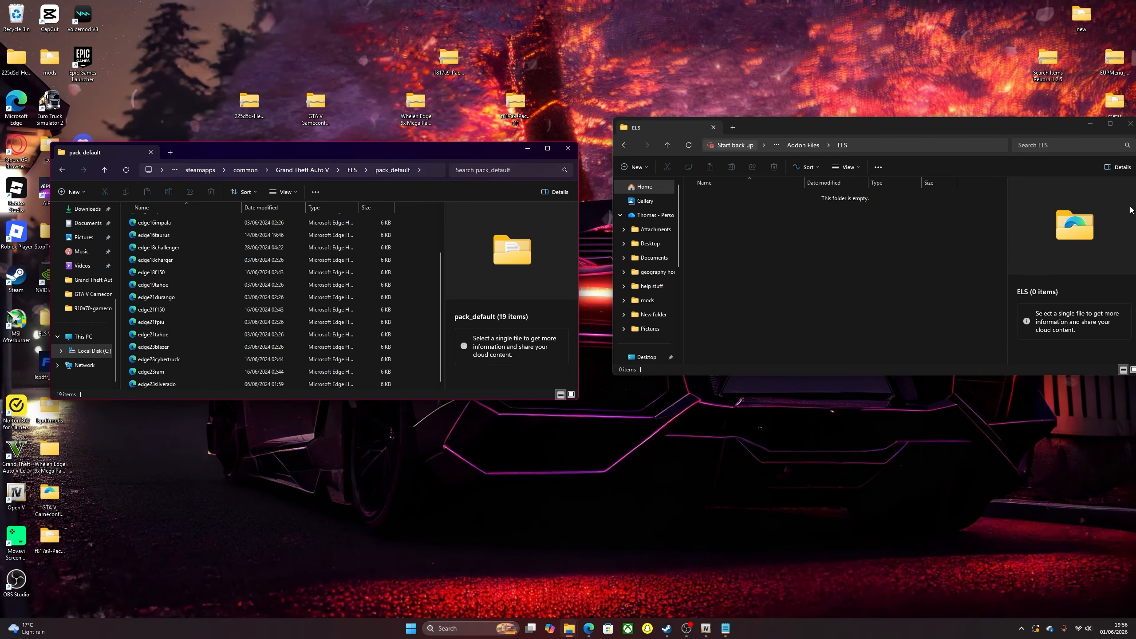
Open the pack's Replacement Files folder and minimize the pack_default window.
left_click_drag(987, 126, 1025, 132)
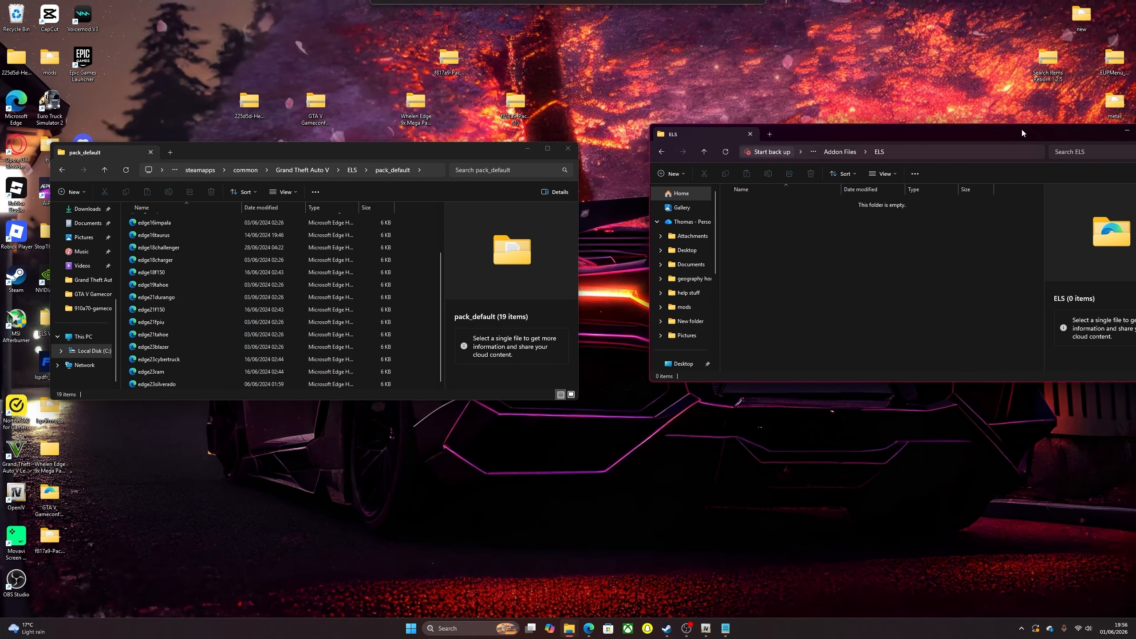
left_click(665, 154)
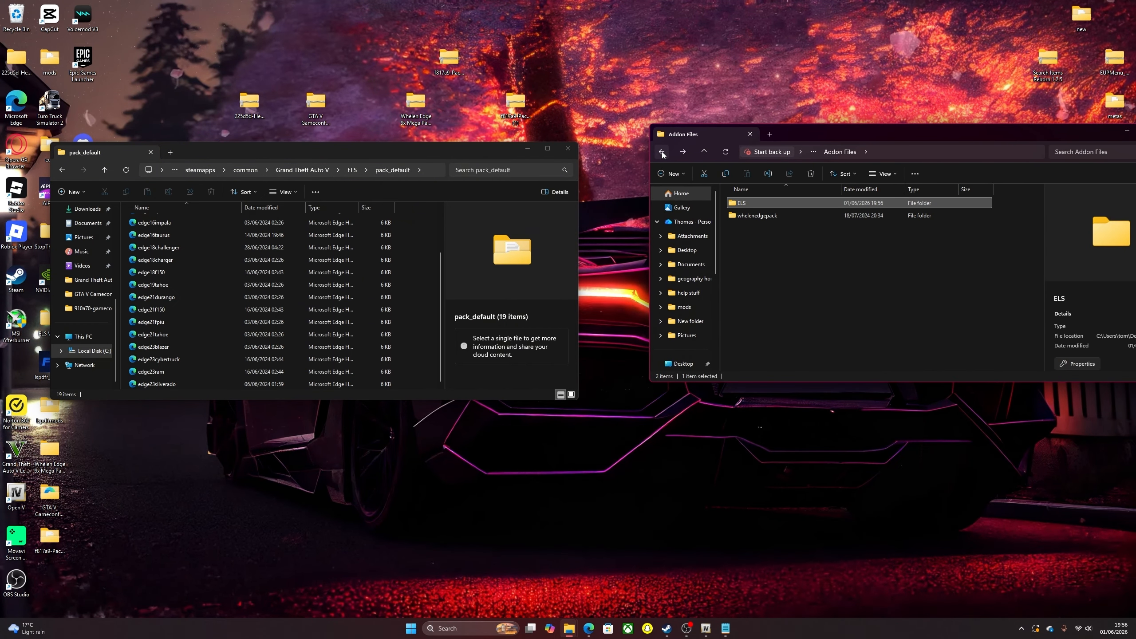
left_click(664, 154)
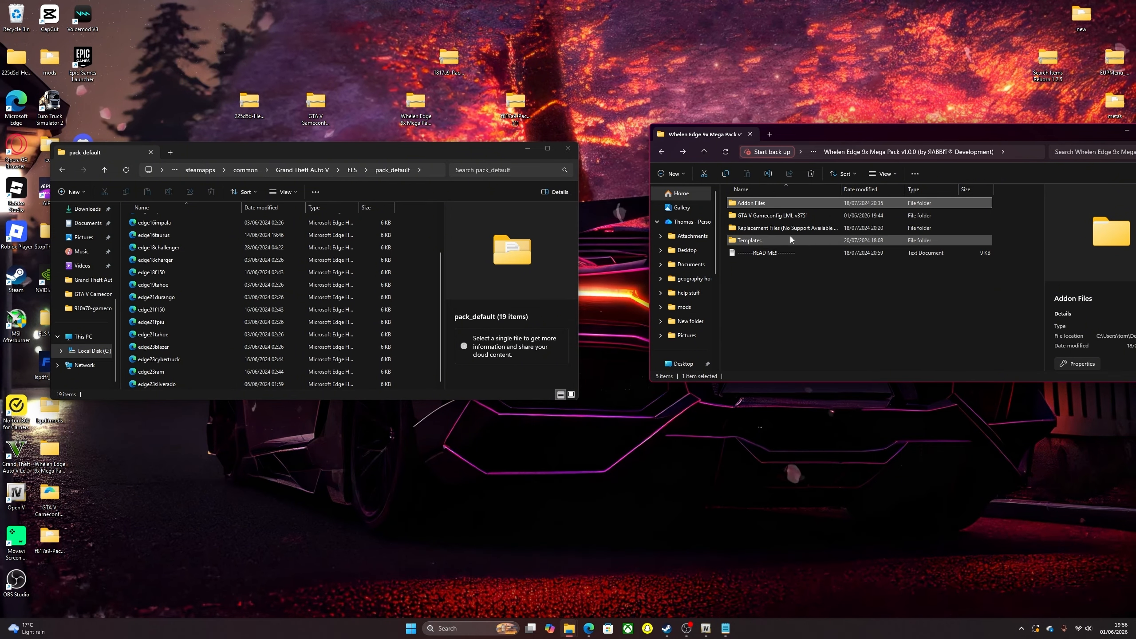
double_click(766, 231)
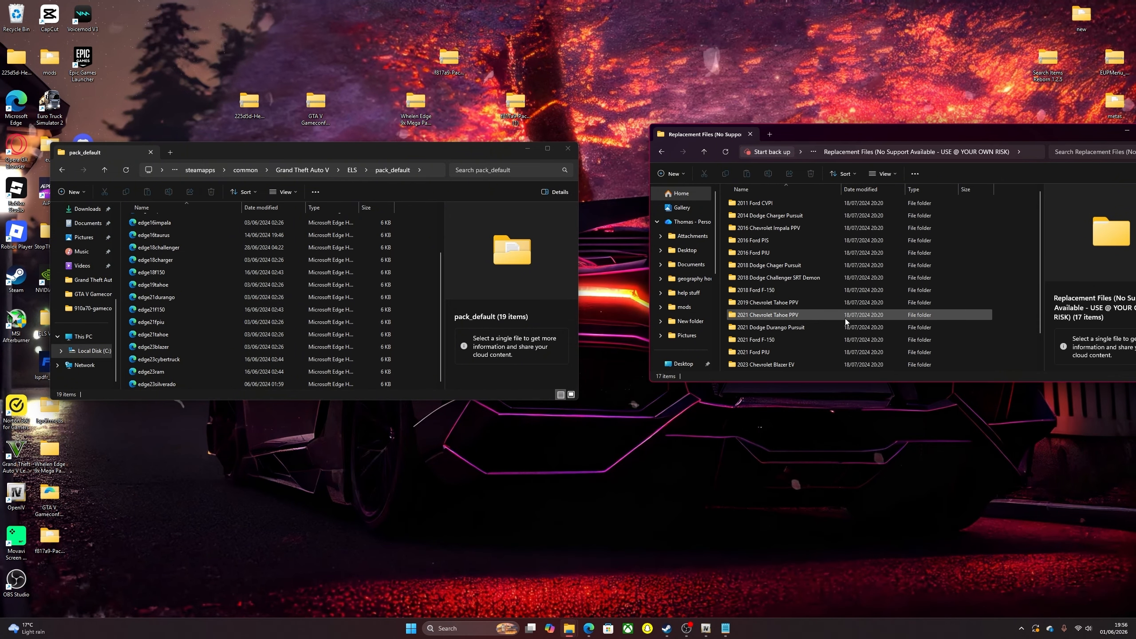
left_click(528, 149)
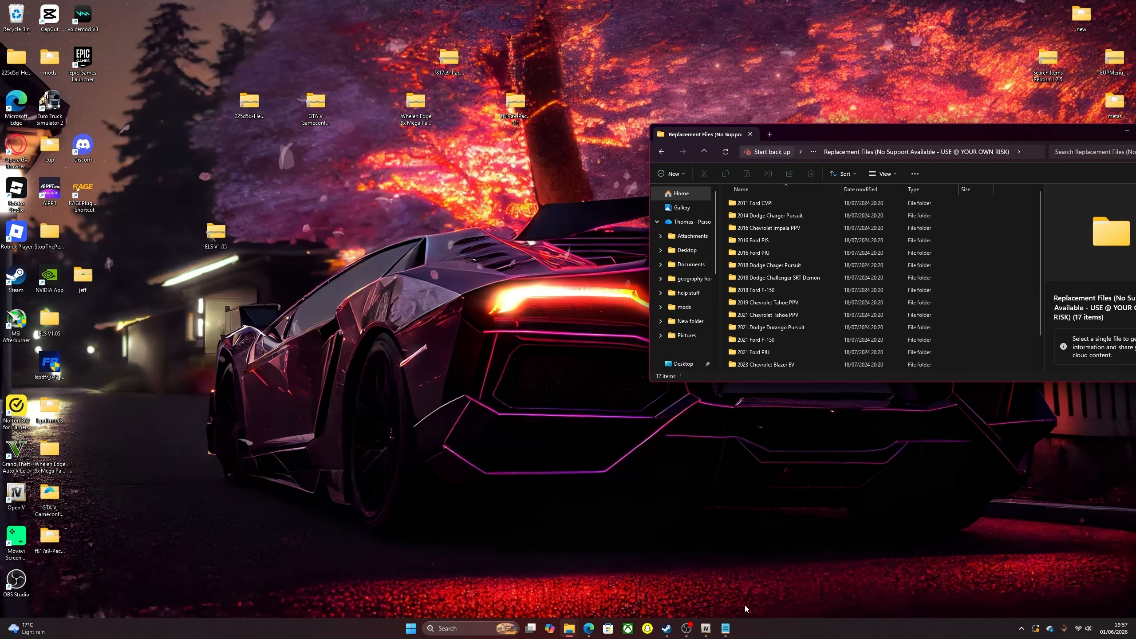
Restore OpenIV and open the mods/update/x64/dlcpacks folder.
left_click(706, 628)
scroll(91, 340, "up", 13)
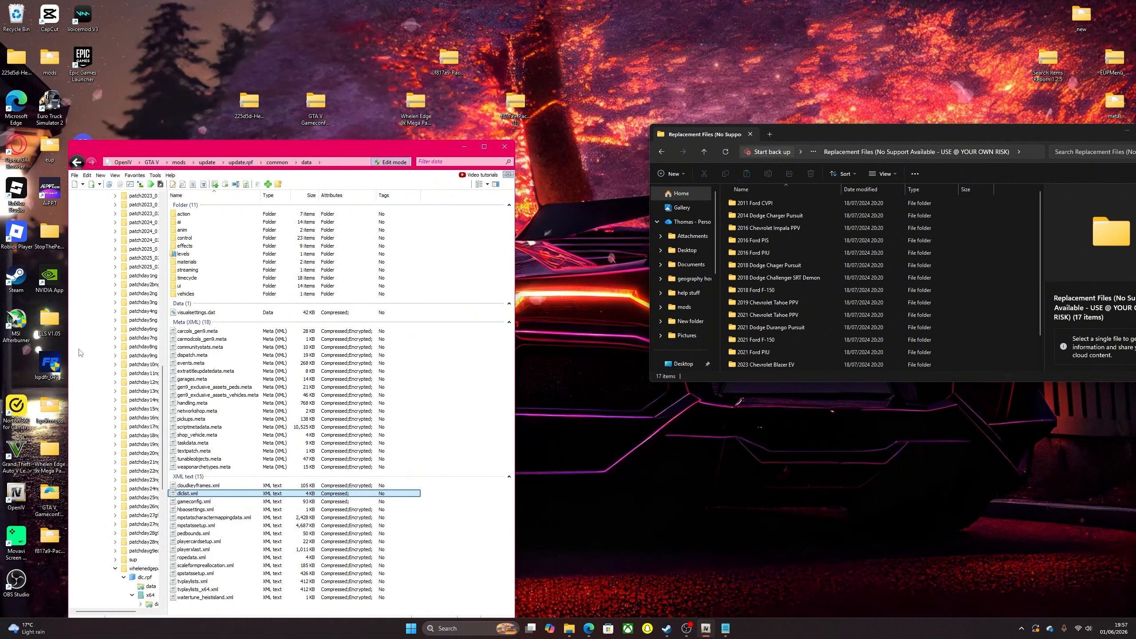
scroll(103, 317, "up", 8)
left_click(109, 231)
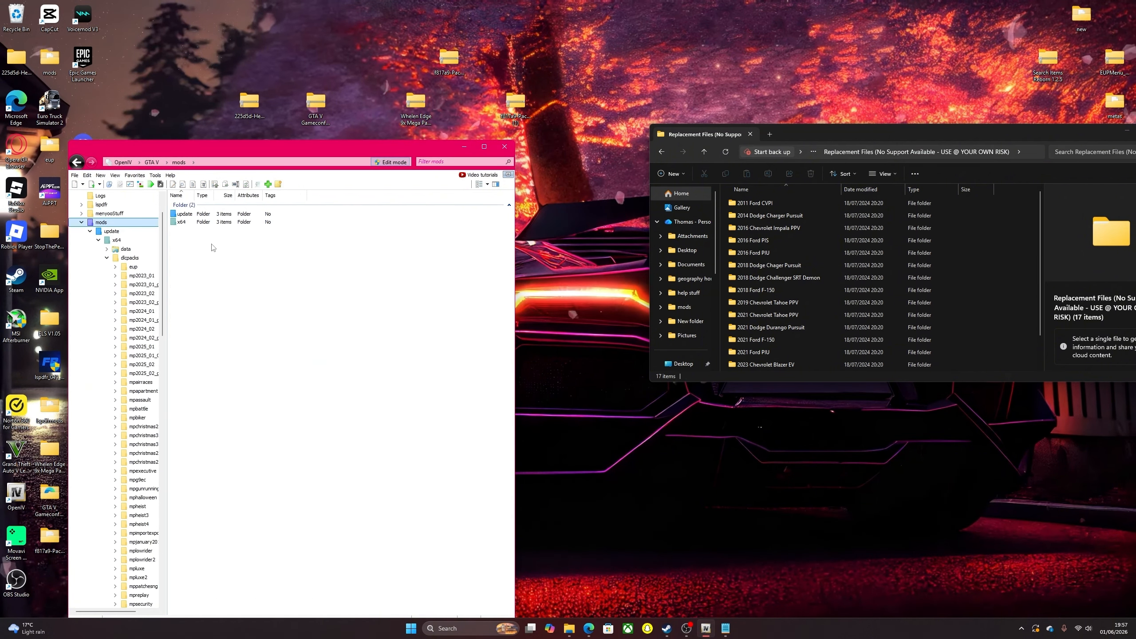
double_click(186, 215)
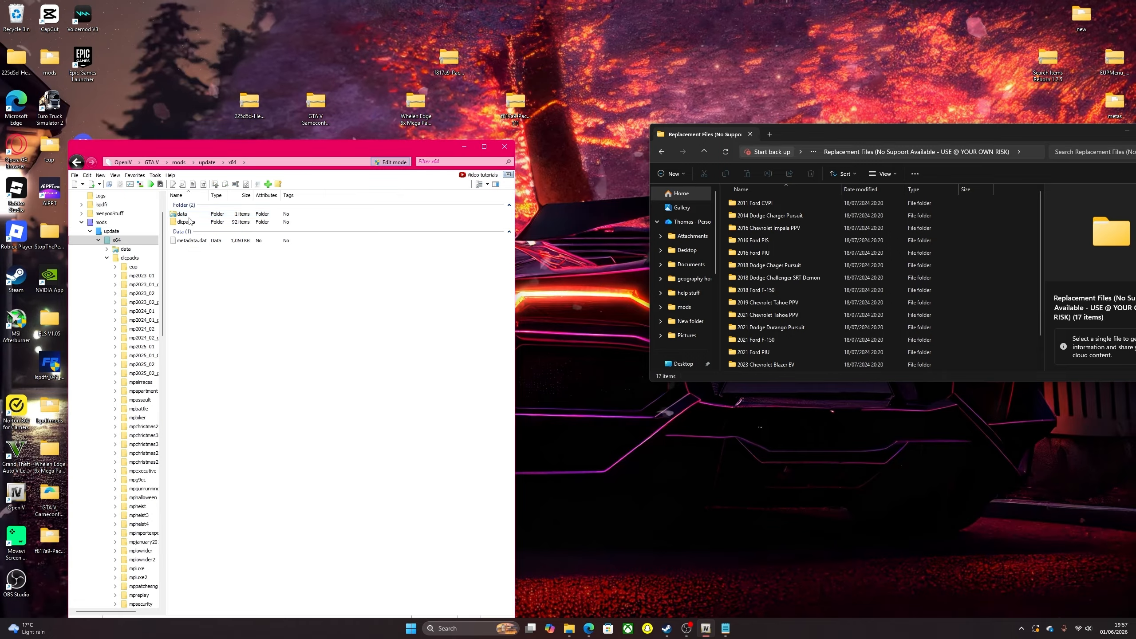
double_click(186, 222)
scroll(215, 353, "down", 14)
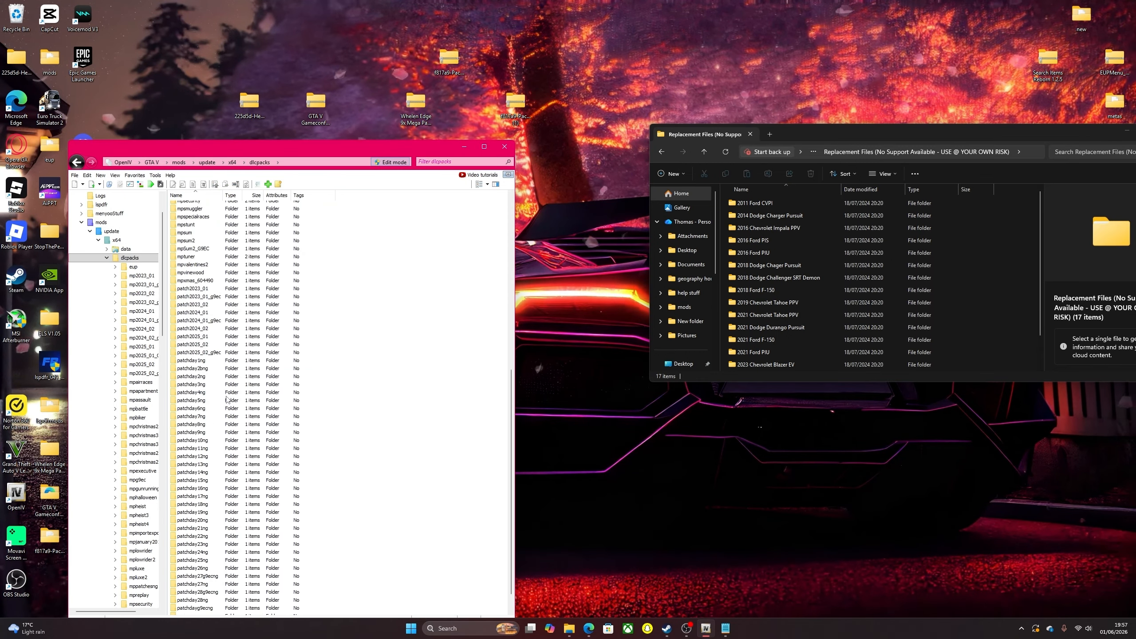
Open patchday25ng/dlc.rpf inside the dlcpacks folder.
left_click(210, 534)
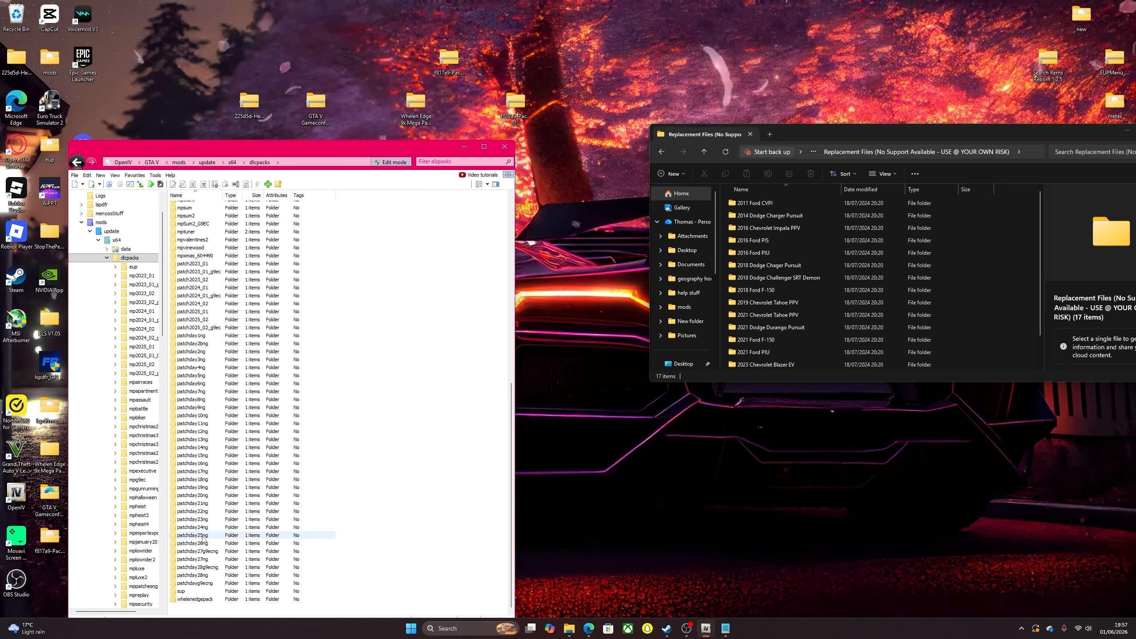
double_click(210, 535)
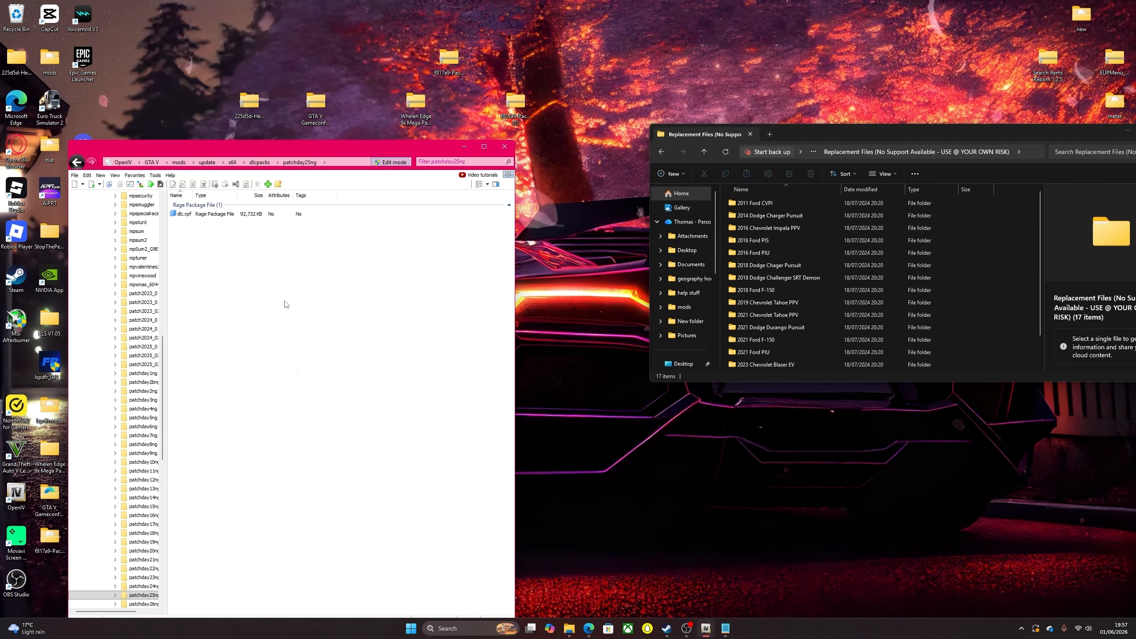
double_click(250, 215)
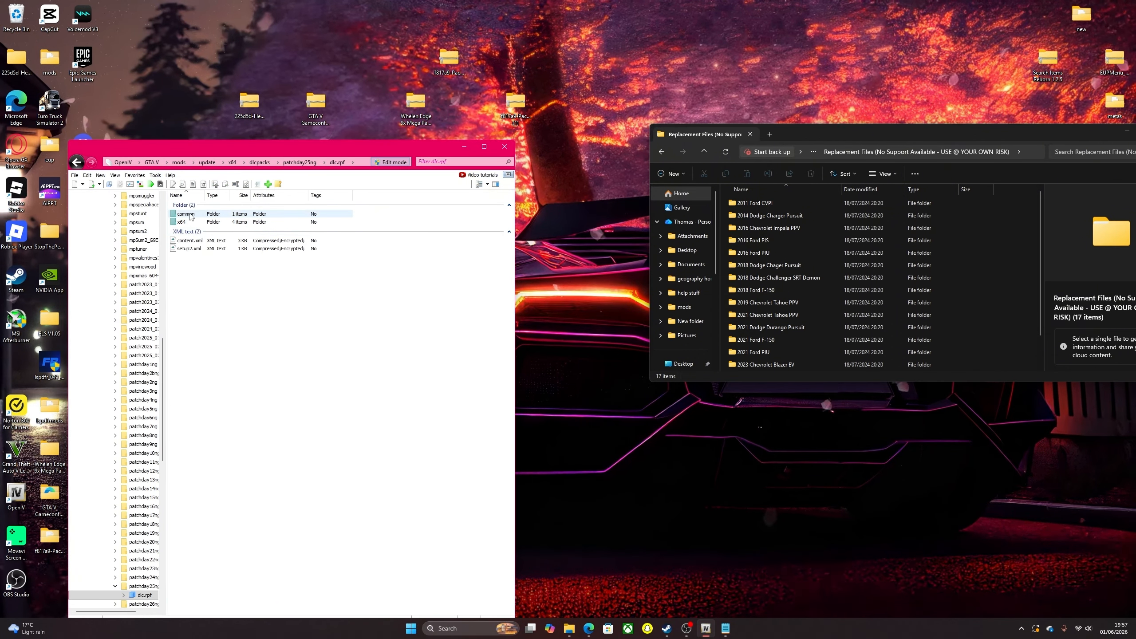
left_click(77, 162)
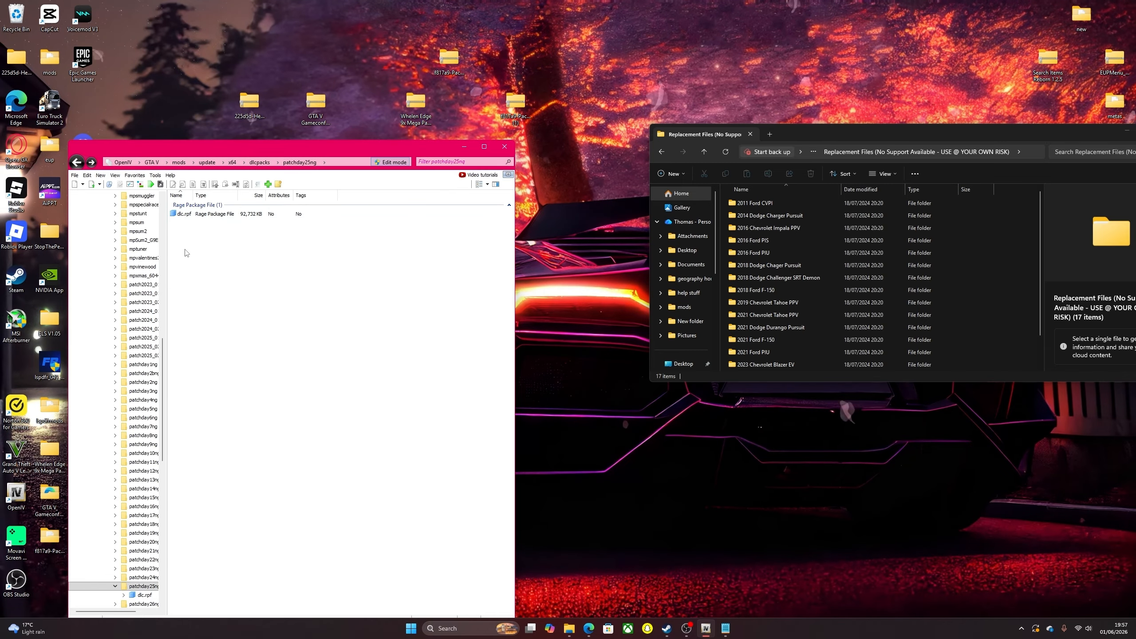
double_click(203, 214)
double_click(201, 215)
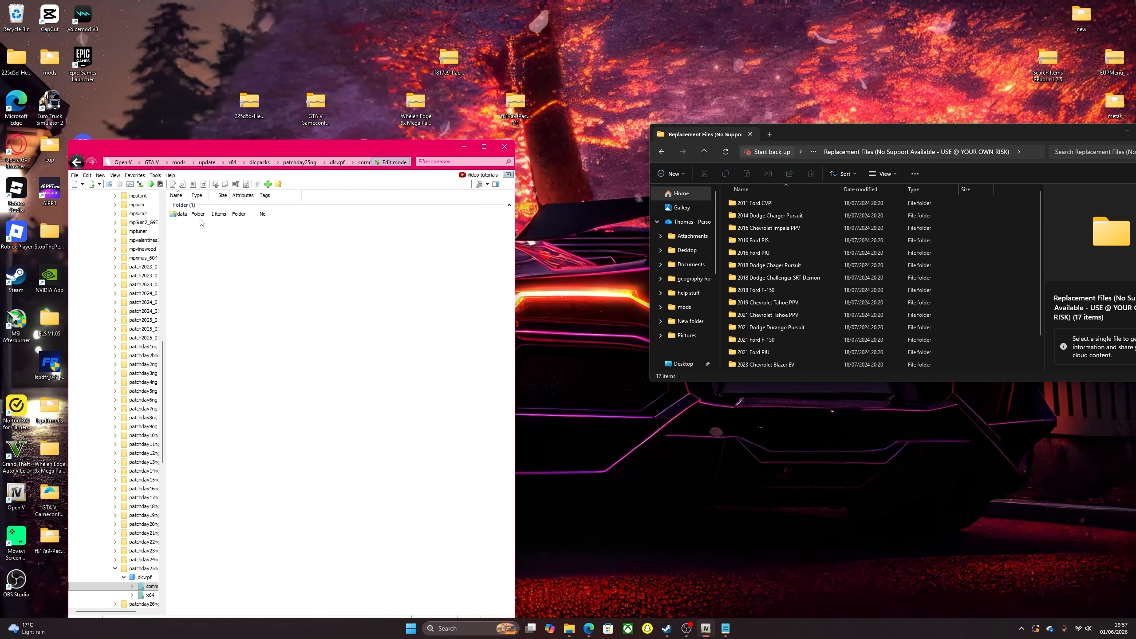
double_click(205, 214)
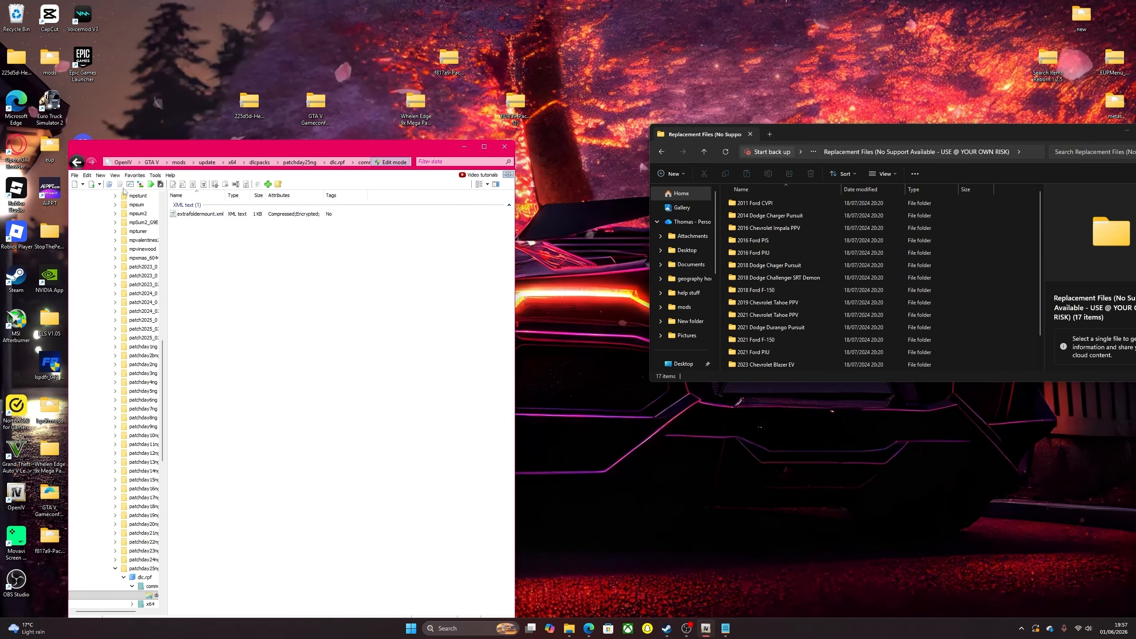
left_click(77, 166)
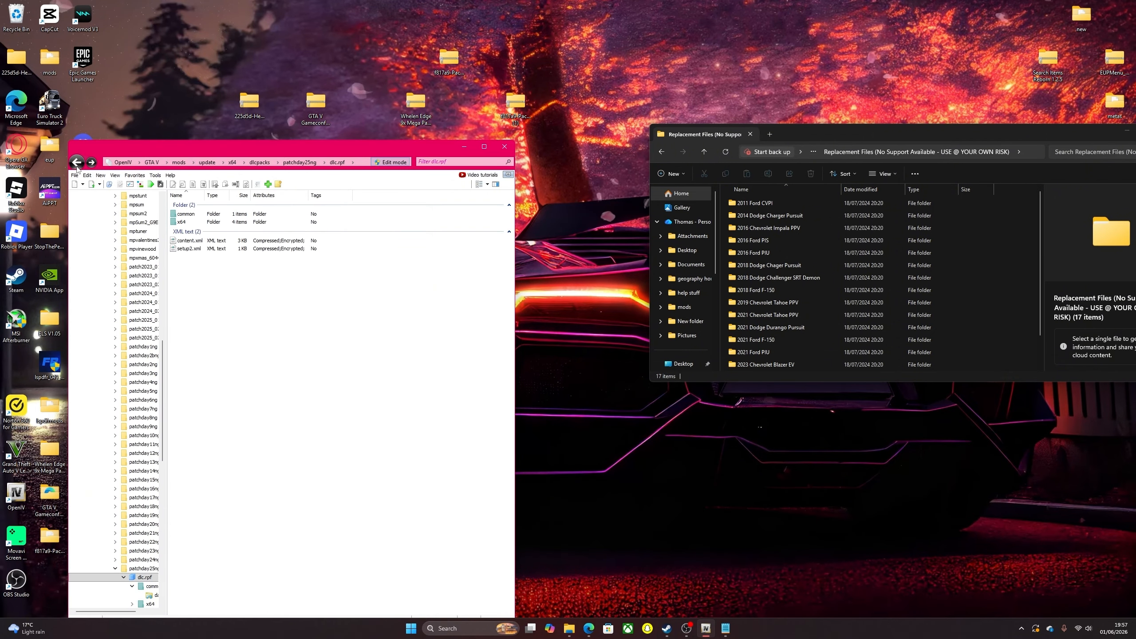
Open vehicles.rpf inside the x64/levels folder of patchday25ng's dlc.rpf.
double_click(181, 222)
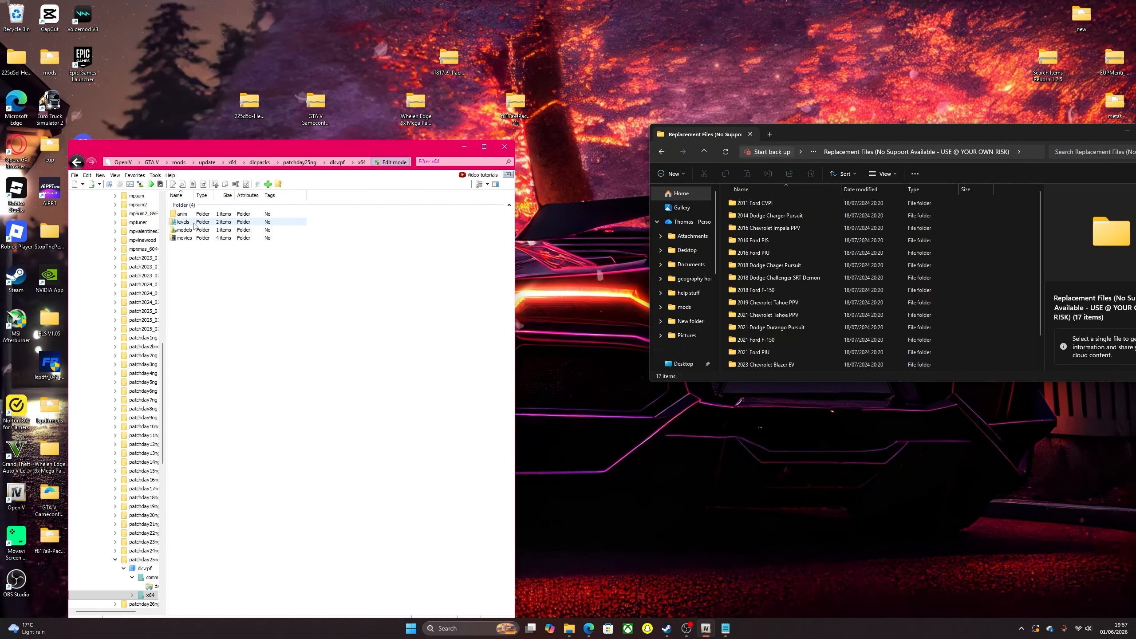
double_click(194, 224)
double_click(219, 222)
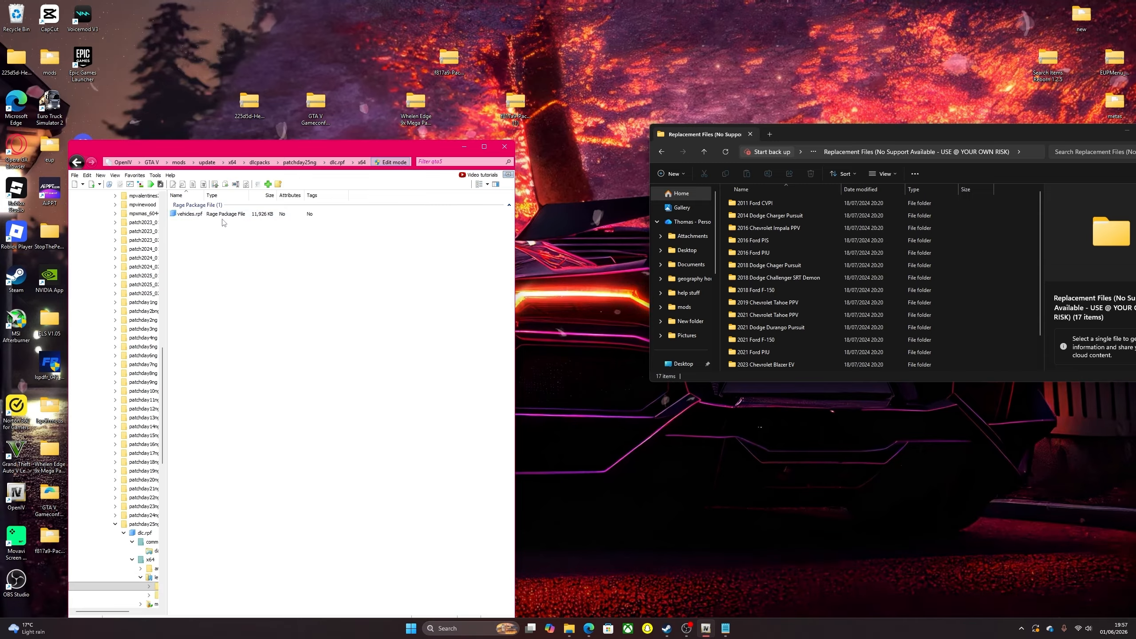
double_click(214, 214)
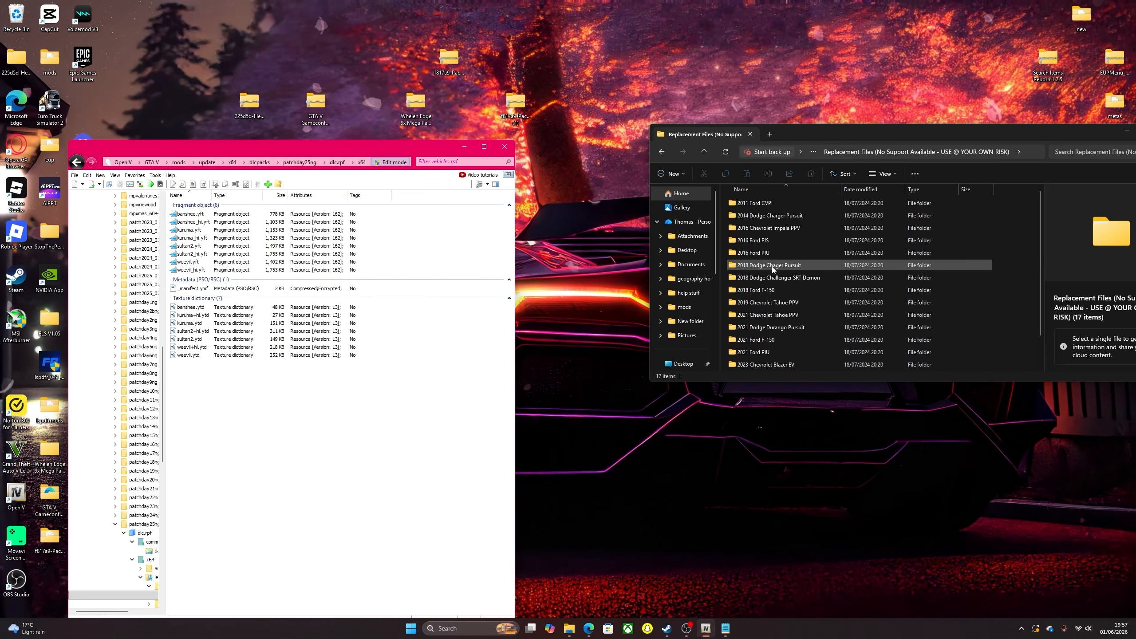
Open the 2021 Ford PIU replacement folder and copy sheriff2.yft, sheriff2.ytd and sheriff2_hi.yft into vehicles.rpf.
scroll(801, 273, "down", 2)
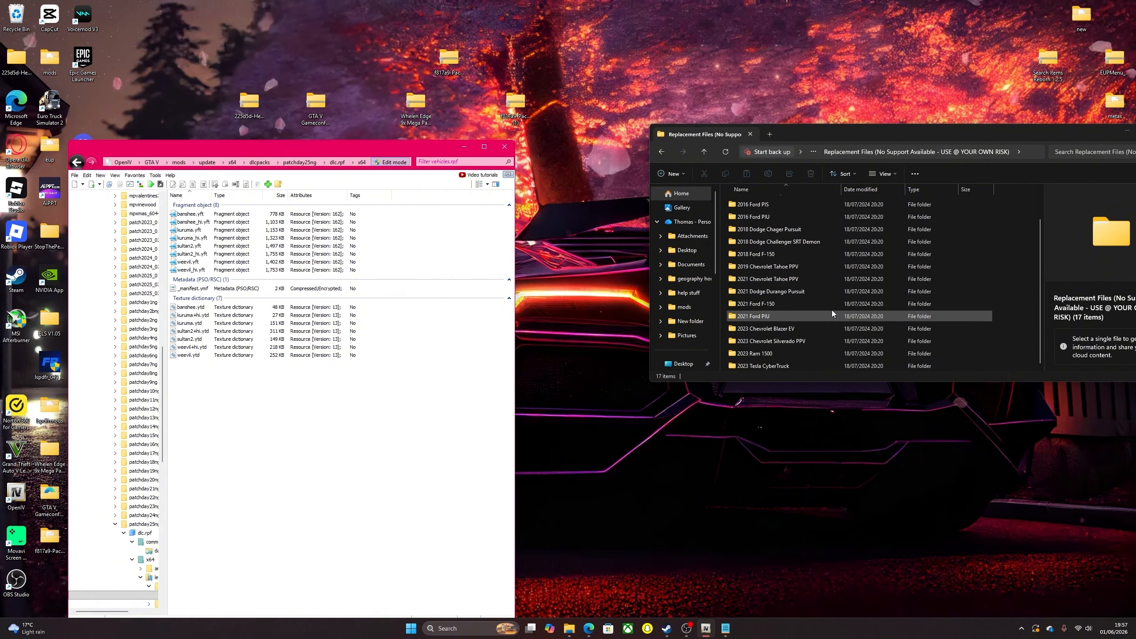
double_click(814, 319)
mouse_move(780, 261)
left_mouse_down()
mouse_move(782, 210)
mouse_move(612, 268)
left_mouse_up()
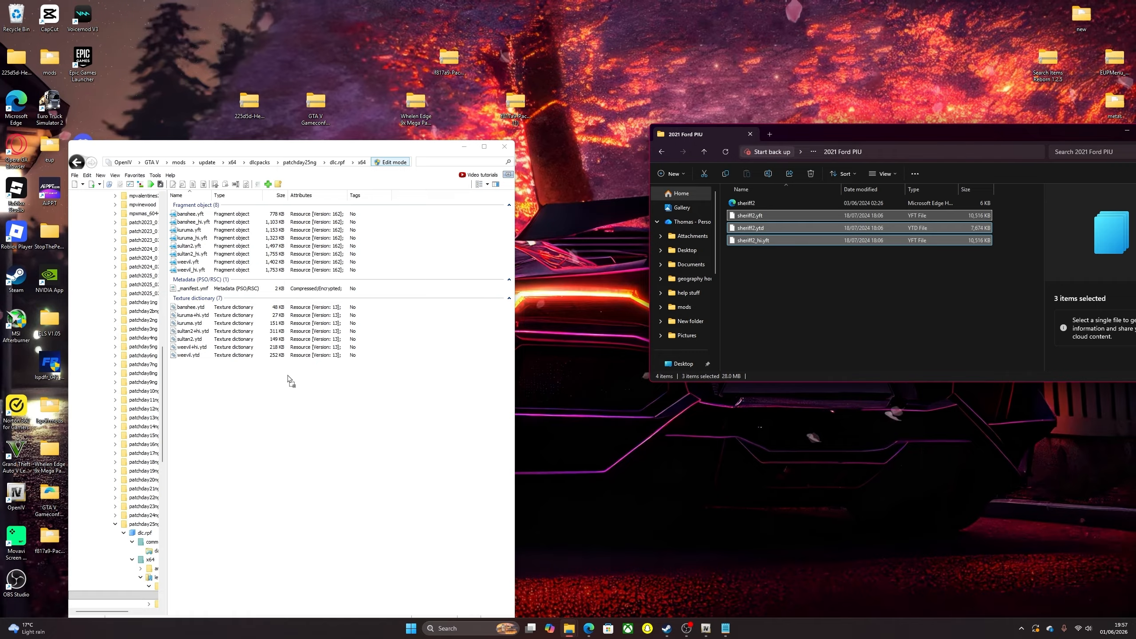
left_click_drag(289, 385, 290, 384)
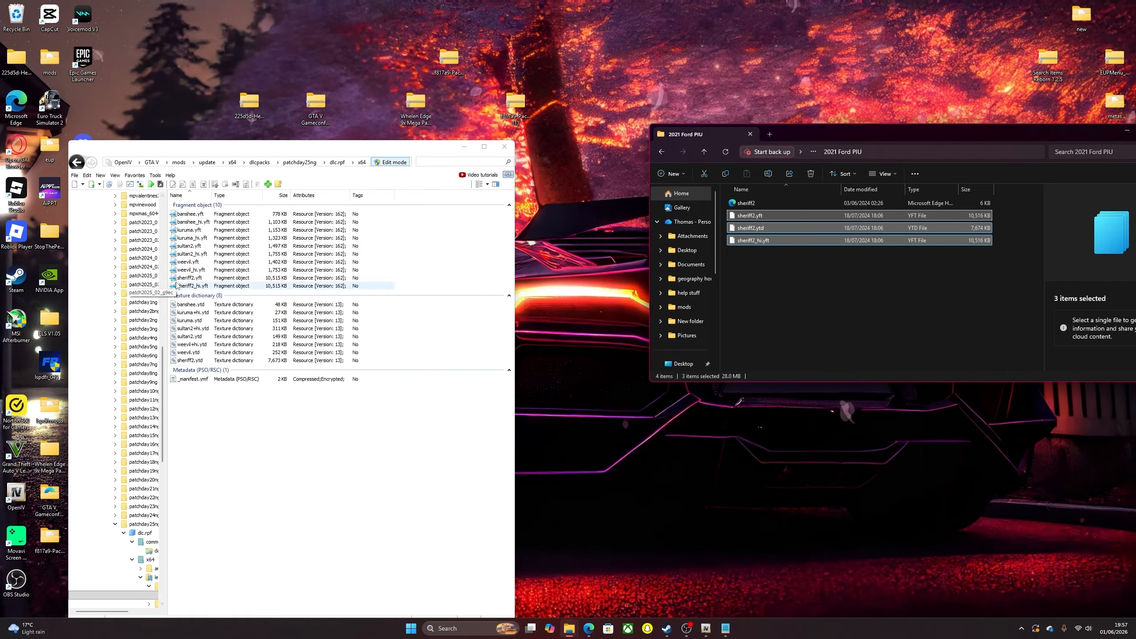
Preview sheriff2.yft in the model viewer, inspect the vehicle from several angles, and close the viewer.
left_click(248, 278)
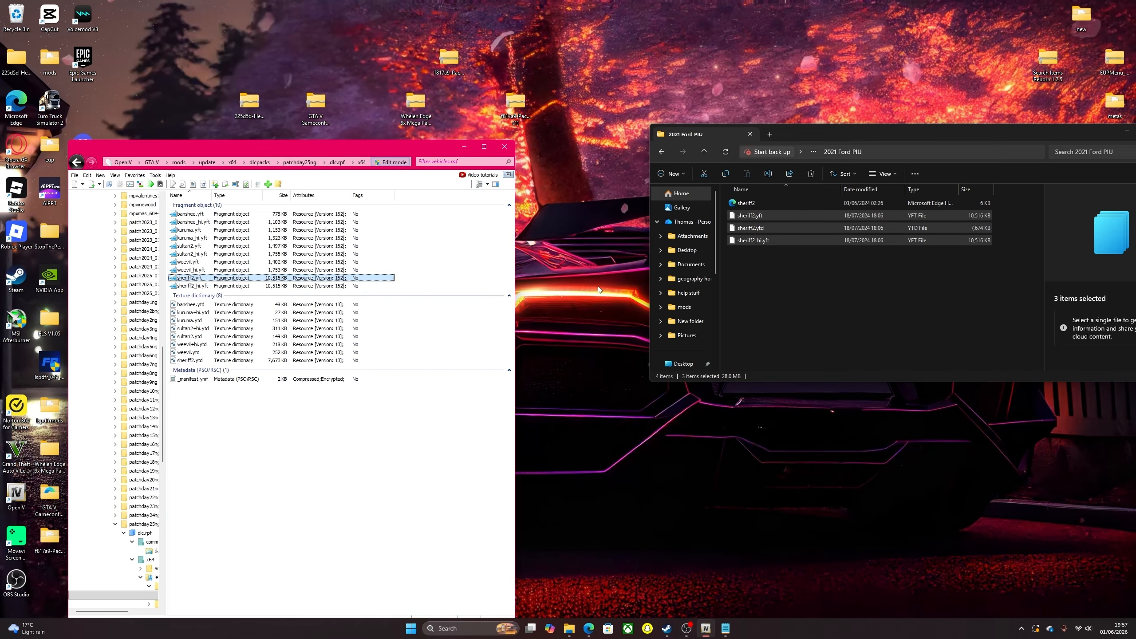
key("Return")
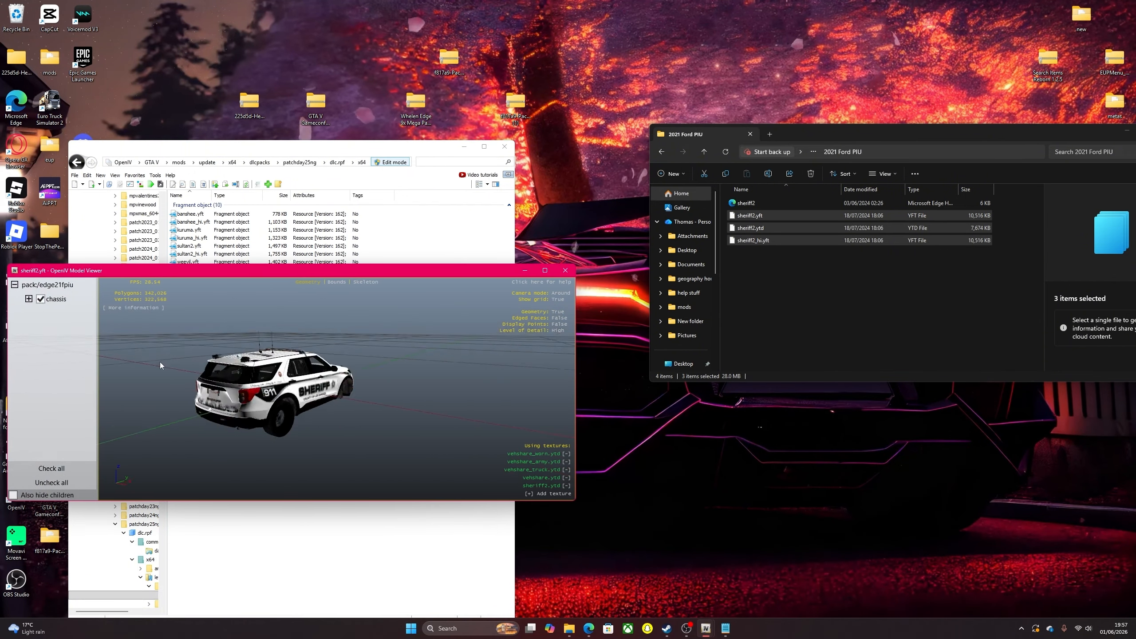
left_click_drag(159, 363, 490, 307)
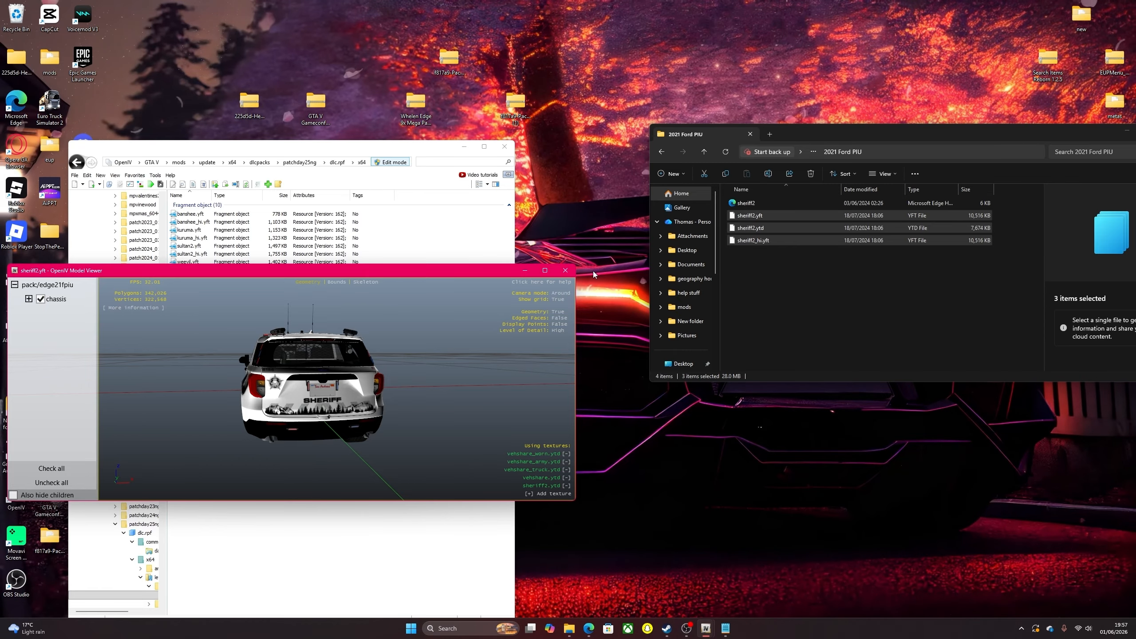
left_click(565, 270)
Move the sheriff2 ELS configuration file from the 2021 Ford PIU folder onto the desktop.
left_click(804, 202)
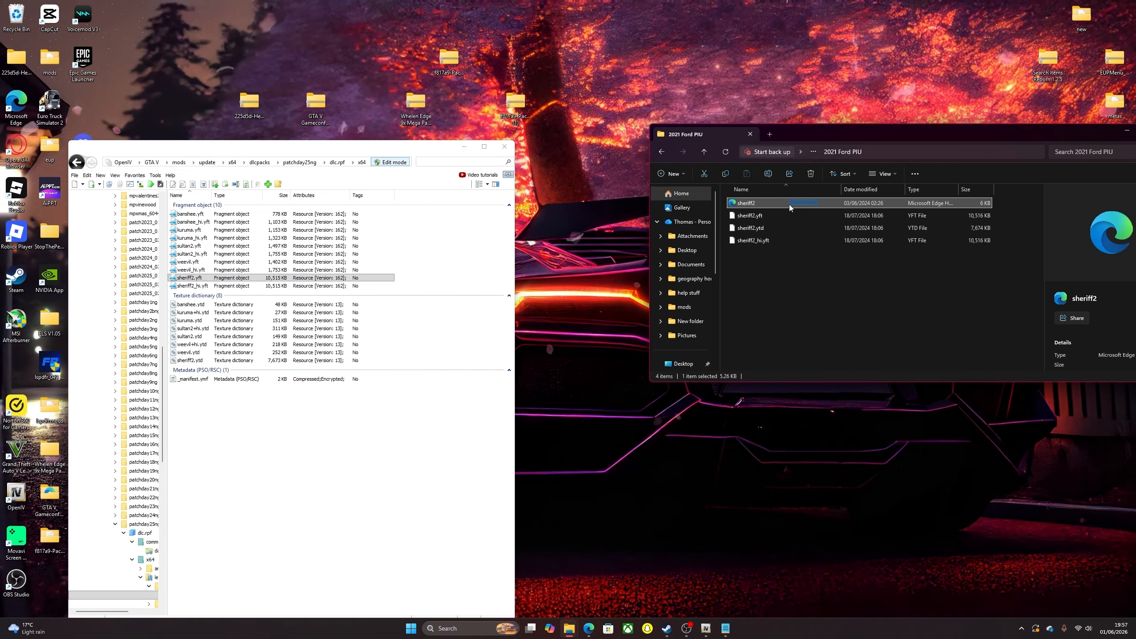
left_click_drag(789, 204, 759, 456)
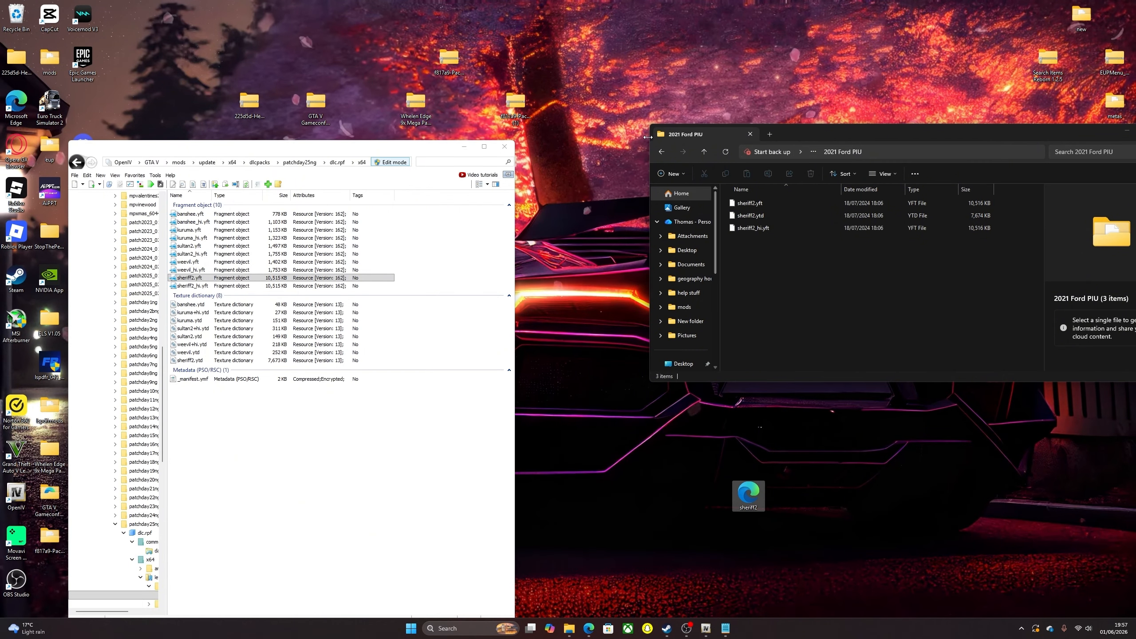
Open the 2018 Dodge Chager Pursuit replacement folder and copy sheriff.yft, sheriff.ytd, sheriff_hi.yft and sheriff+hi.ytd into vehicles.rpf.
left_click(661, 151)
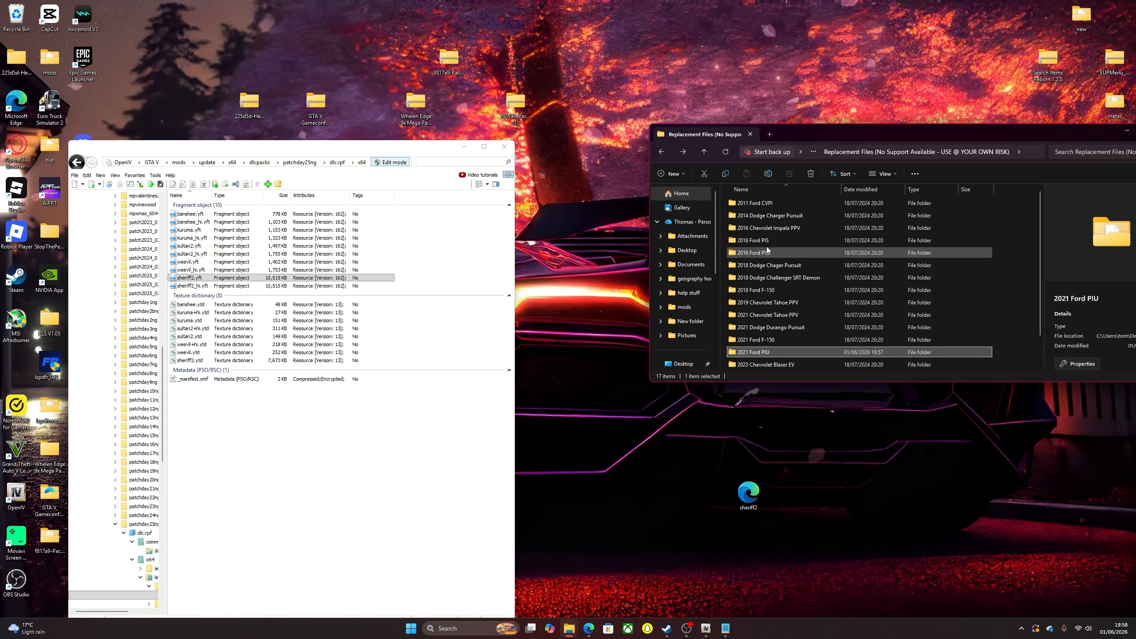
double_click(787, 269)
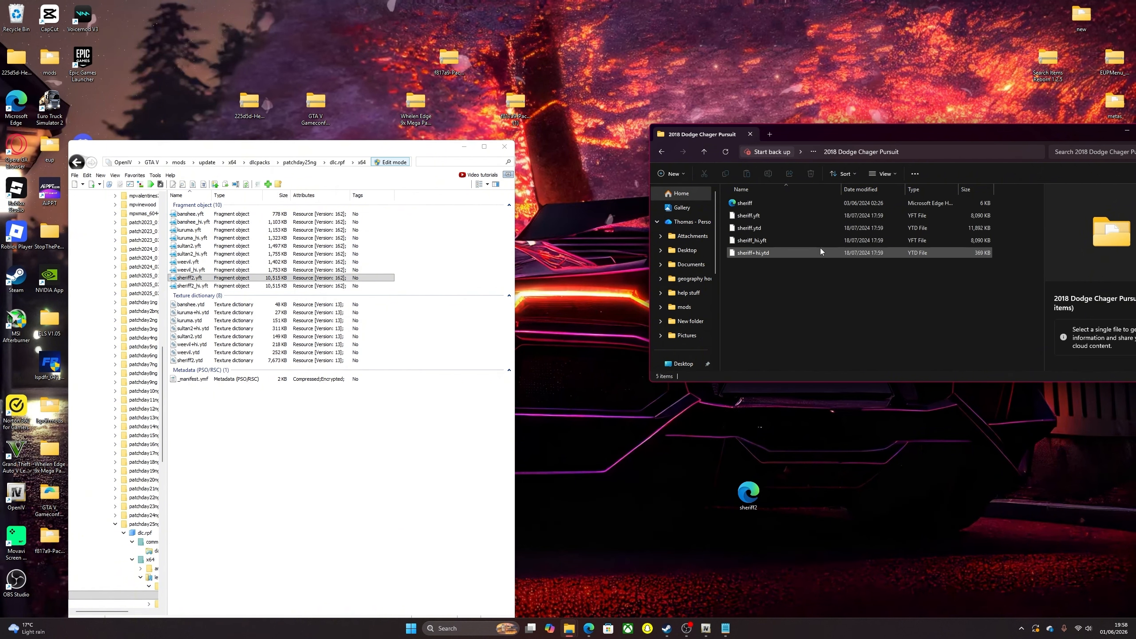
left_click_drag(799, 295, 309, 452)
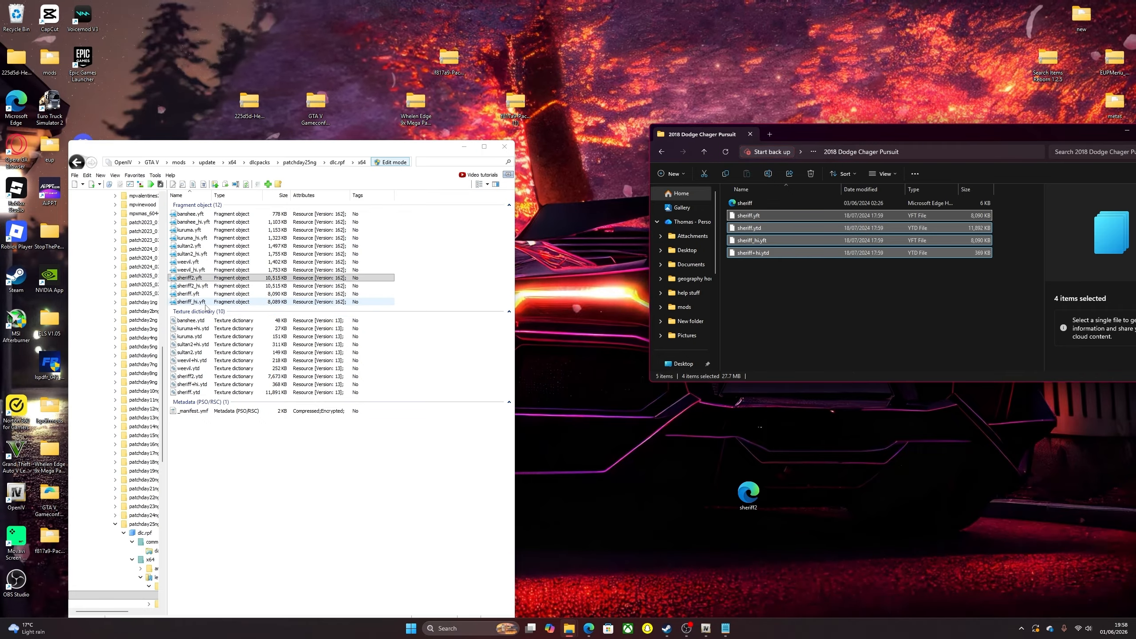
left_click(900, 288)
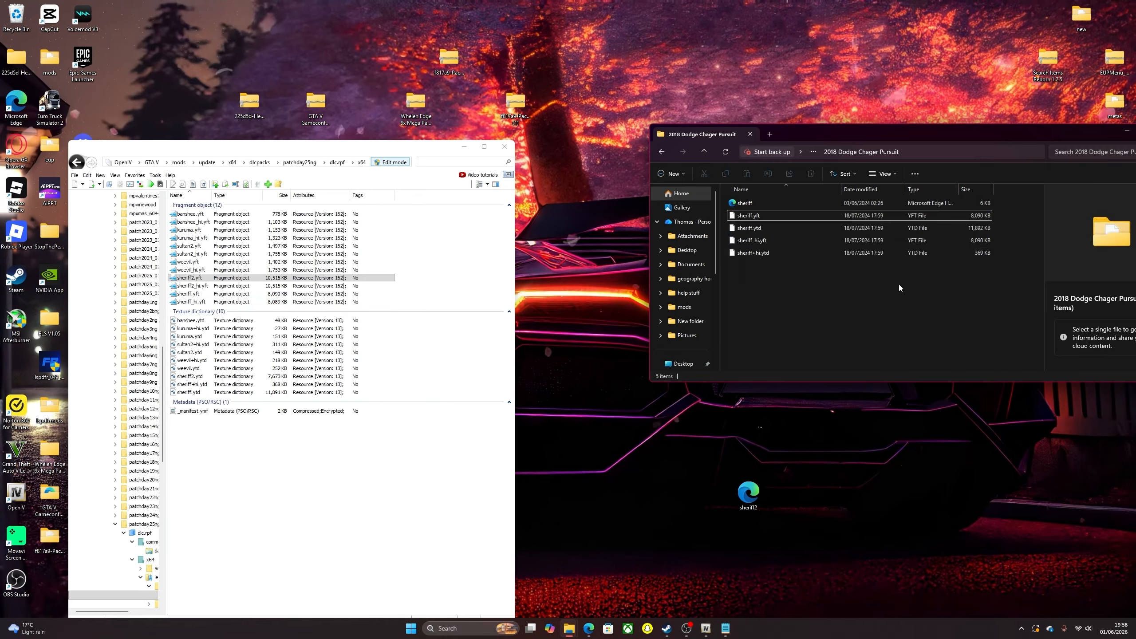
left_click_drag(758, 293, 759, 227)
left_click(746, 295)
left_click(751, 218)
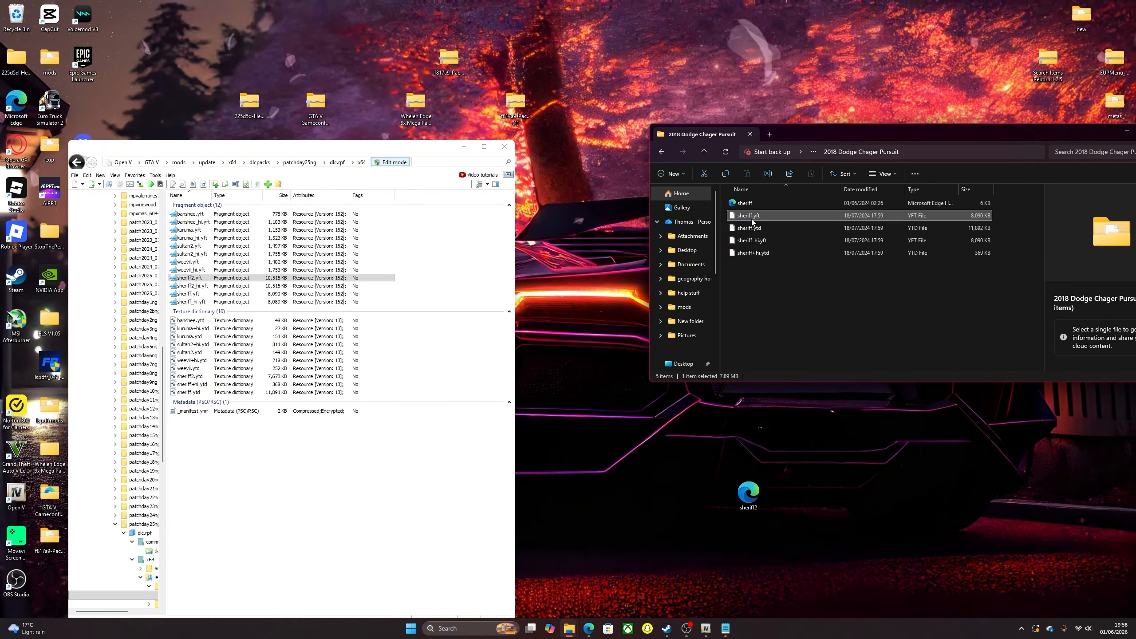
left_click(751, 218)
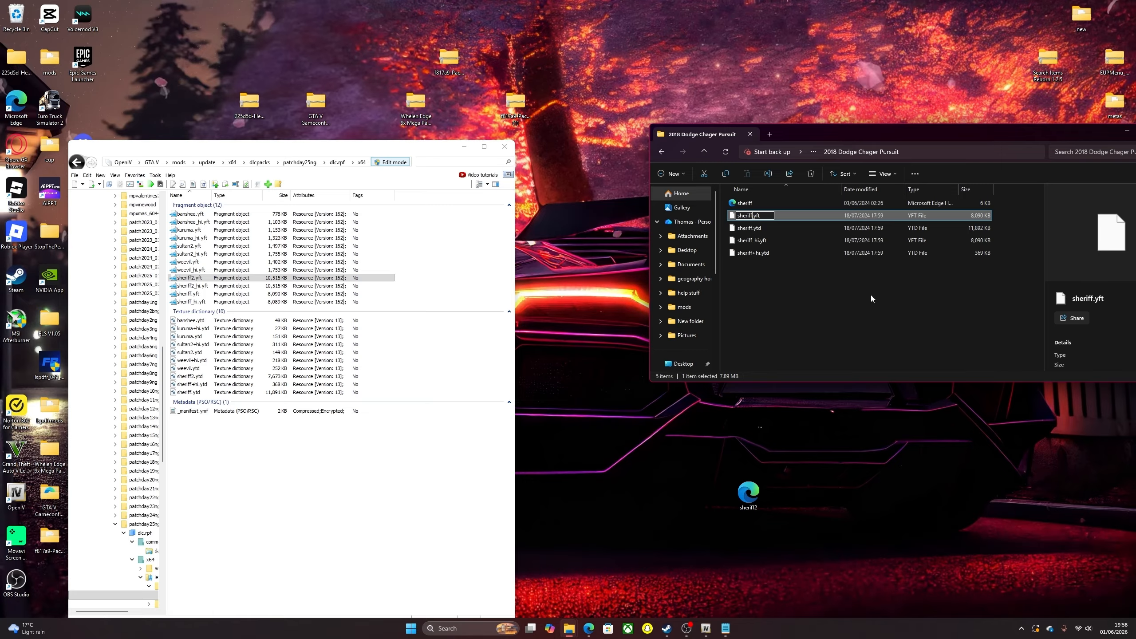
type("2")
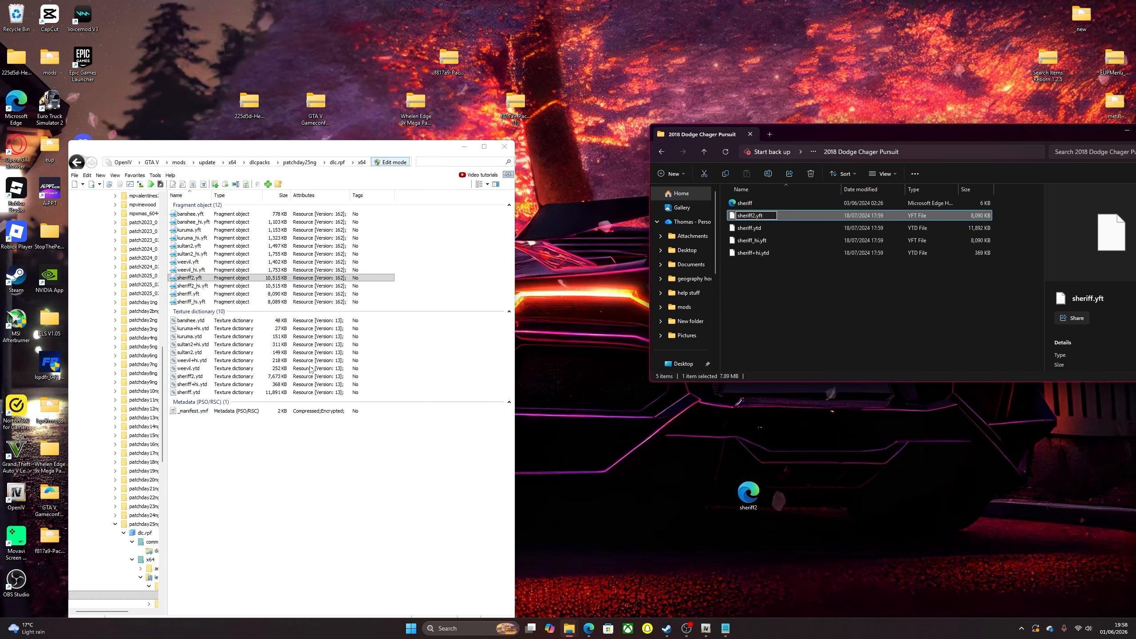
key("Escape")
left_click(746, 314)
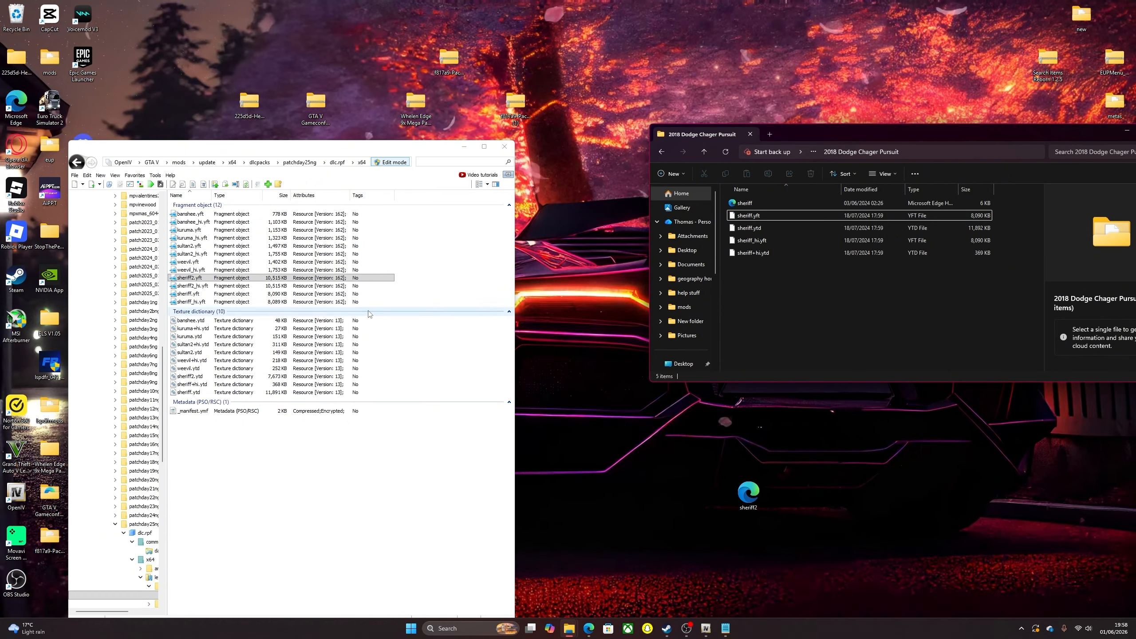
Move the sheriff ELS configuration file to the desktop, and move it and sheriff2 into Grand Theft Auto V's ELS/pack_default folder.
left_click(743, 204)
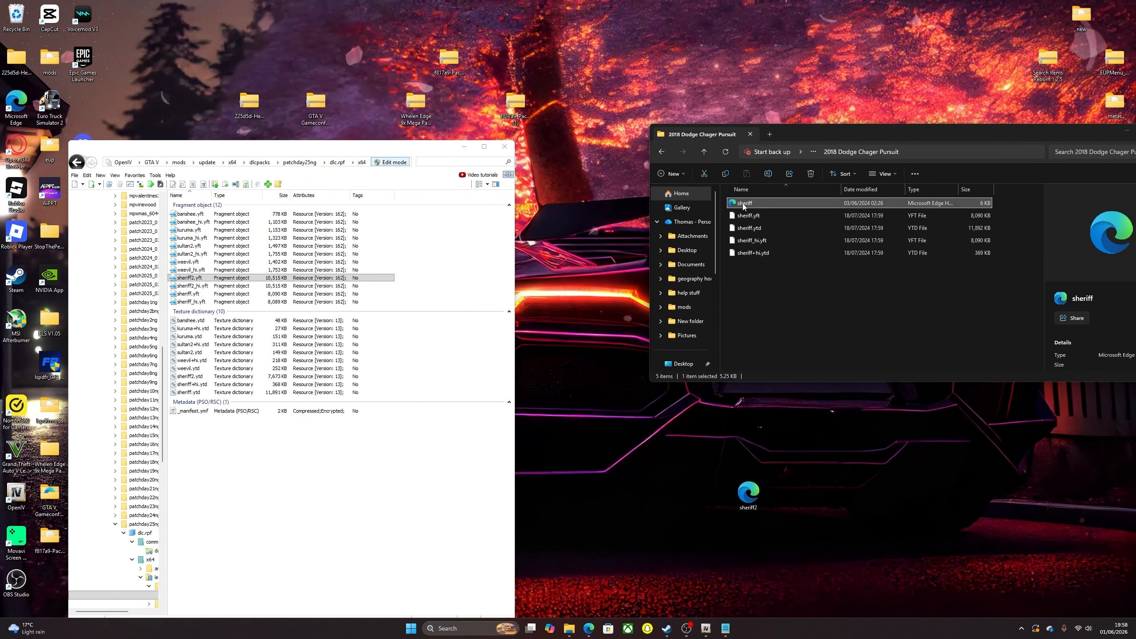
left_click_drag(744, 204, 880, 451)
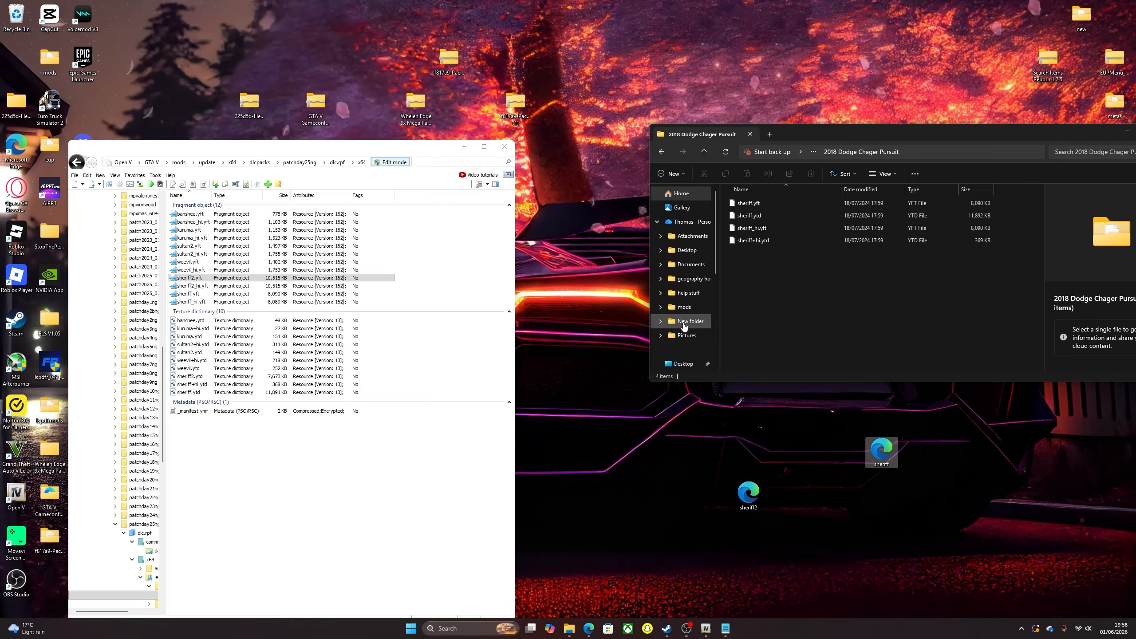
scroll(685, 327, "down", 5)
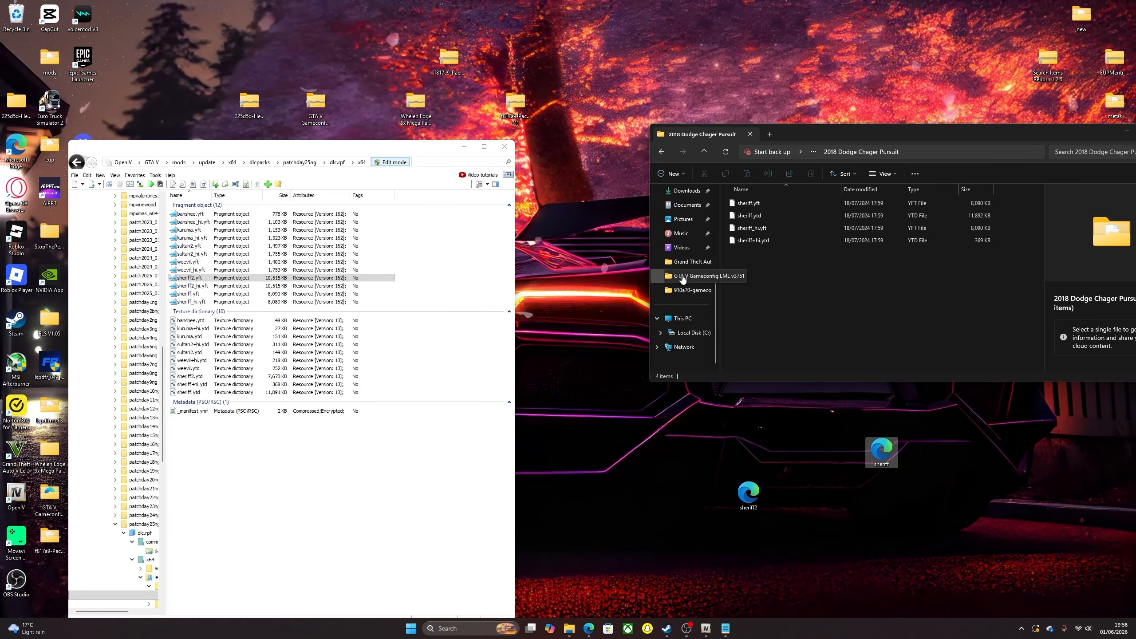
left_click(684, 262)
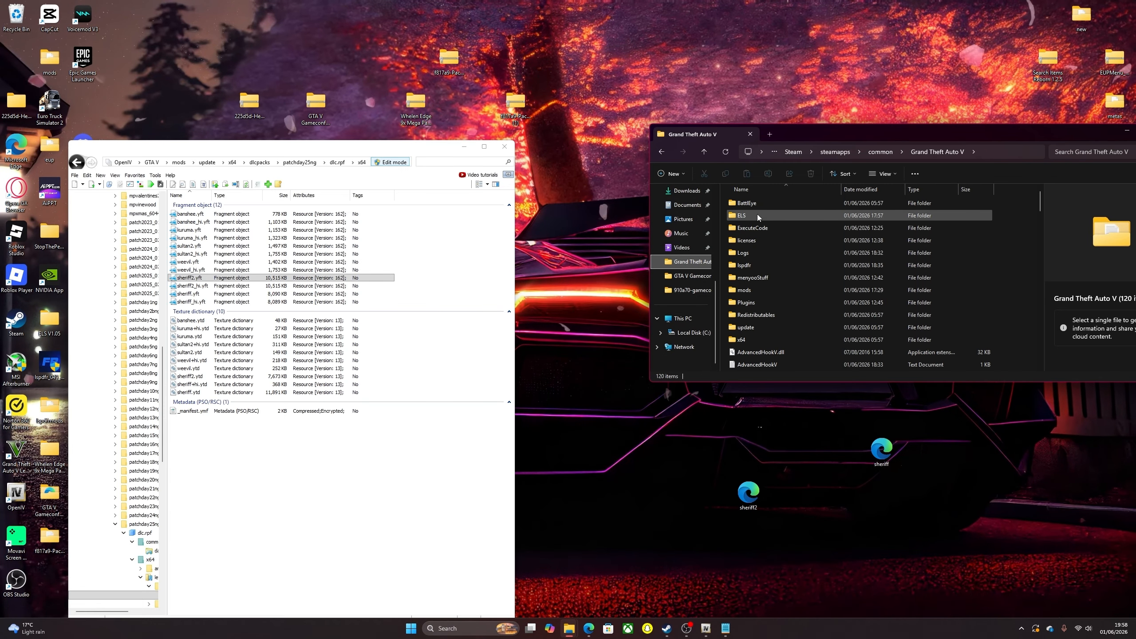
double_click(757, 215)
double_click(763, 205)
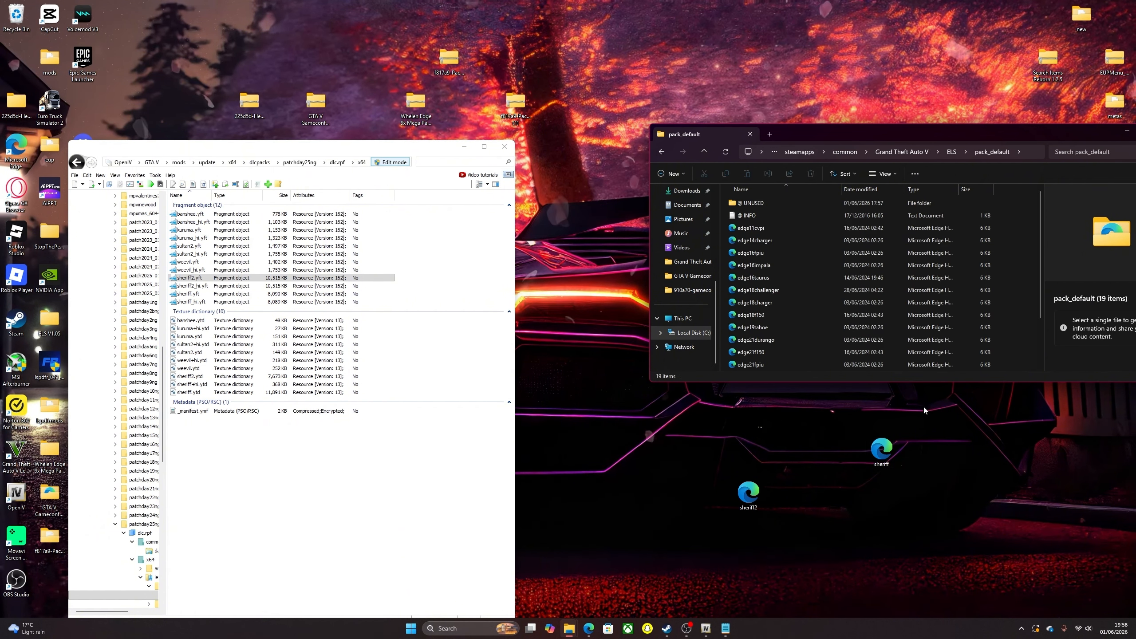
left_click_drag(881, 449, 1024, 332)
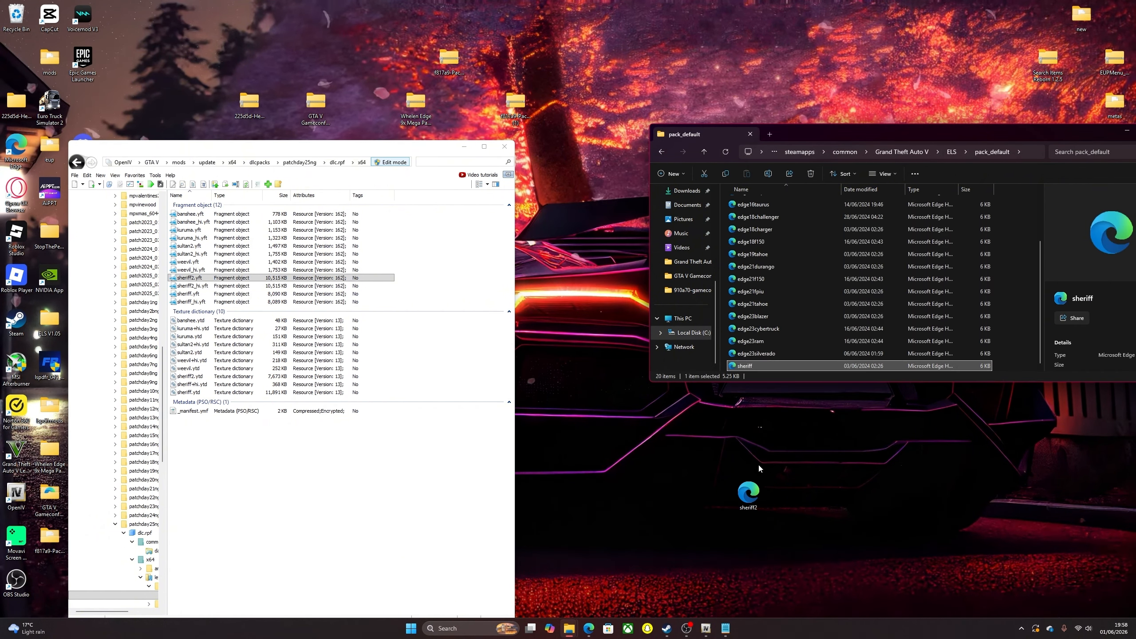
left_click_drag(754, 498, 982, 255)
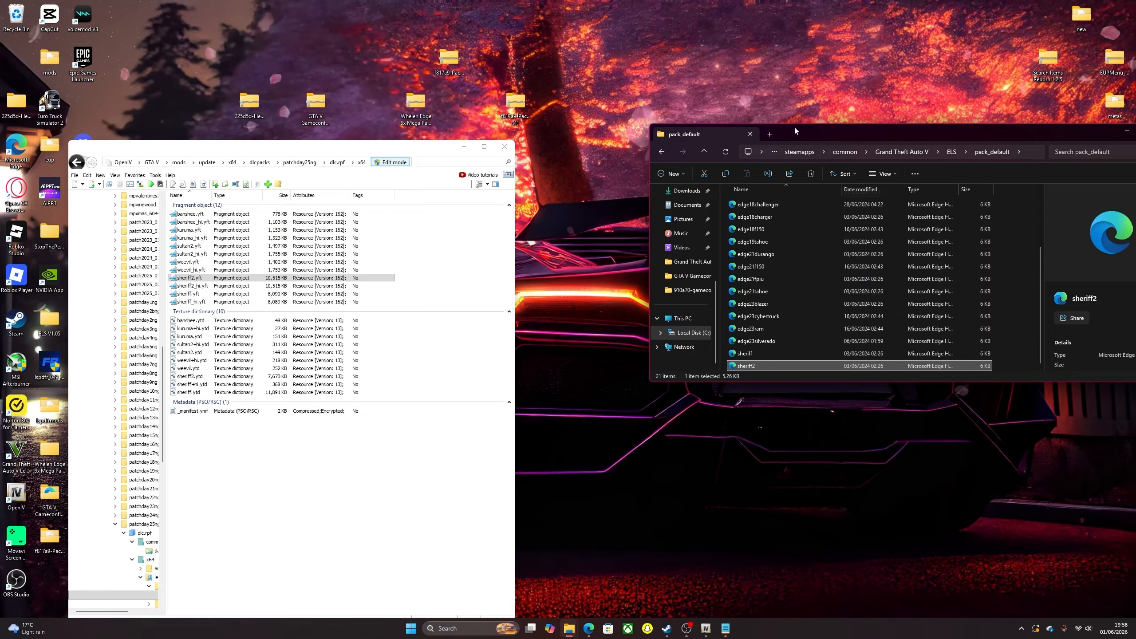
Close the pack_default folder window and OpenIV.
left_click_drag(793, 126, 582, 235)
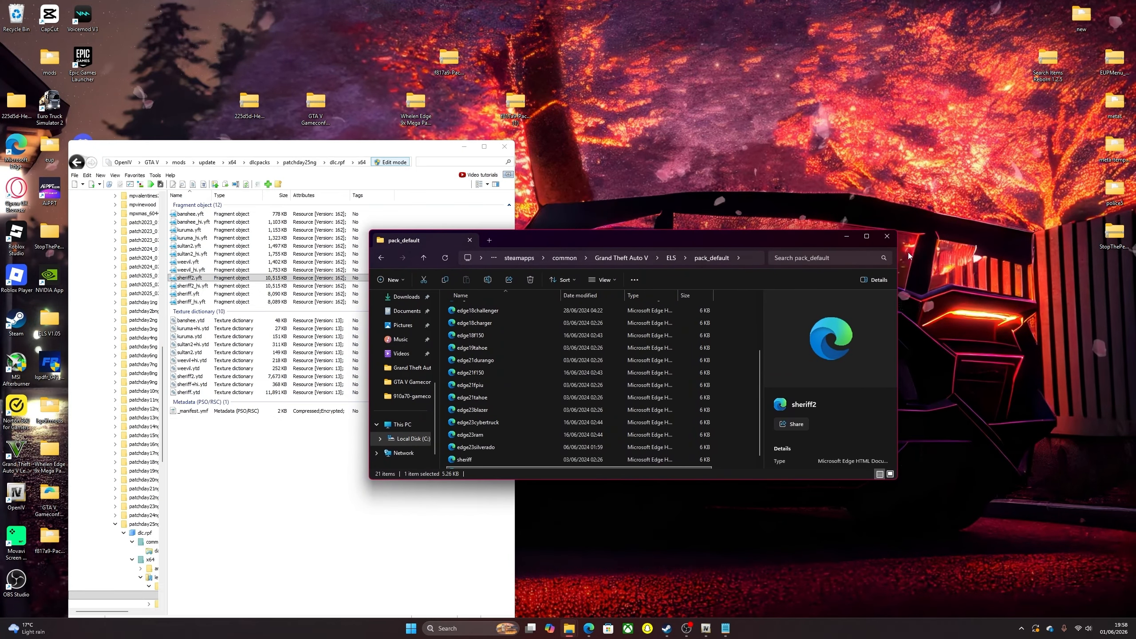
left_click(887, 236)
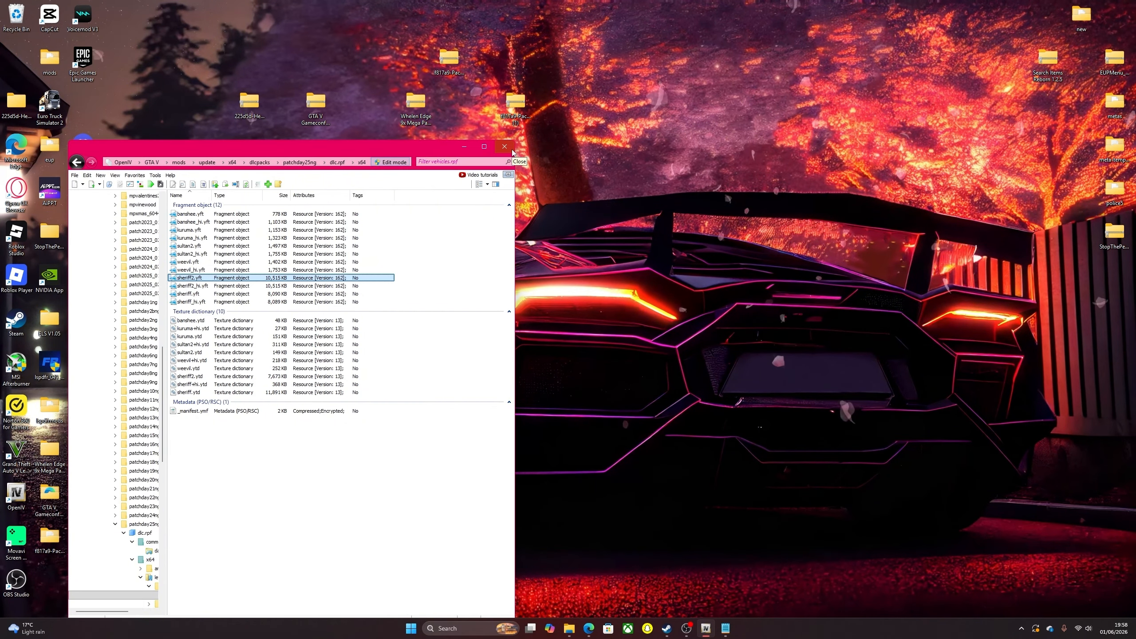
left_click(512, 151)
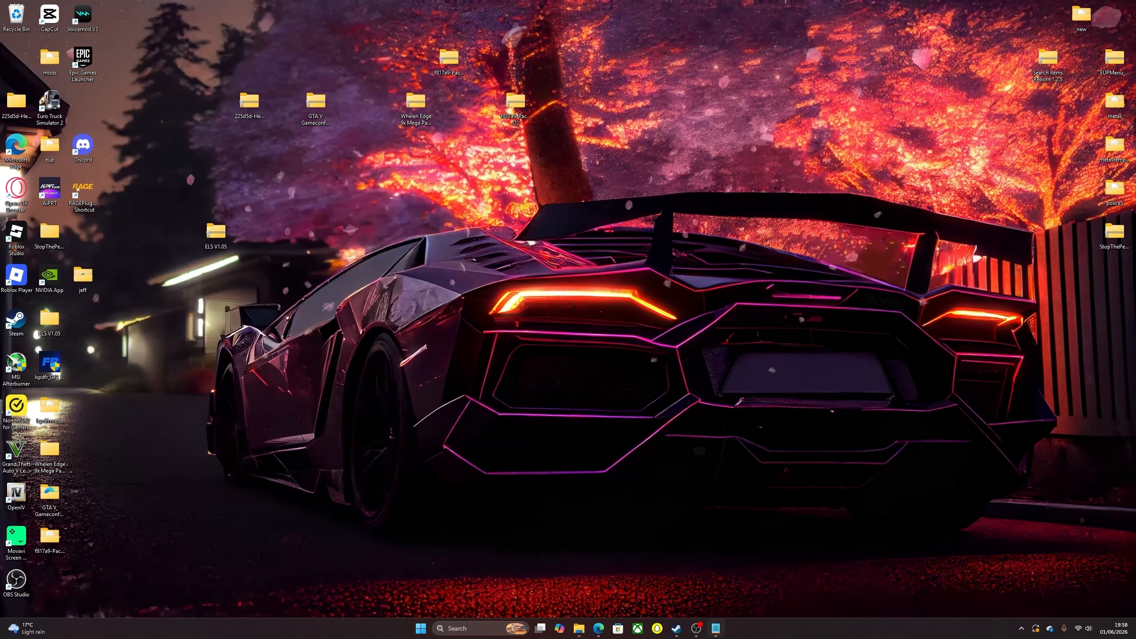
left_click(695, 628)
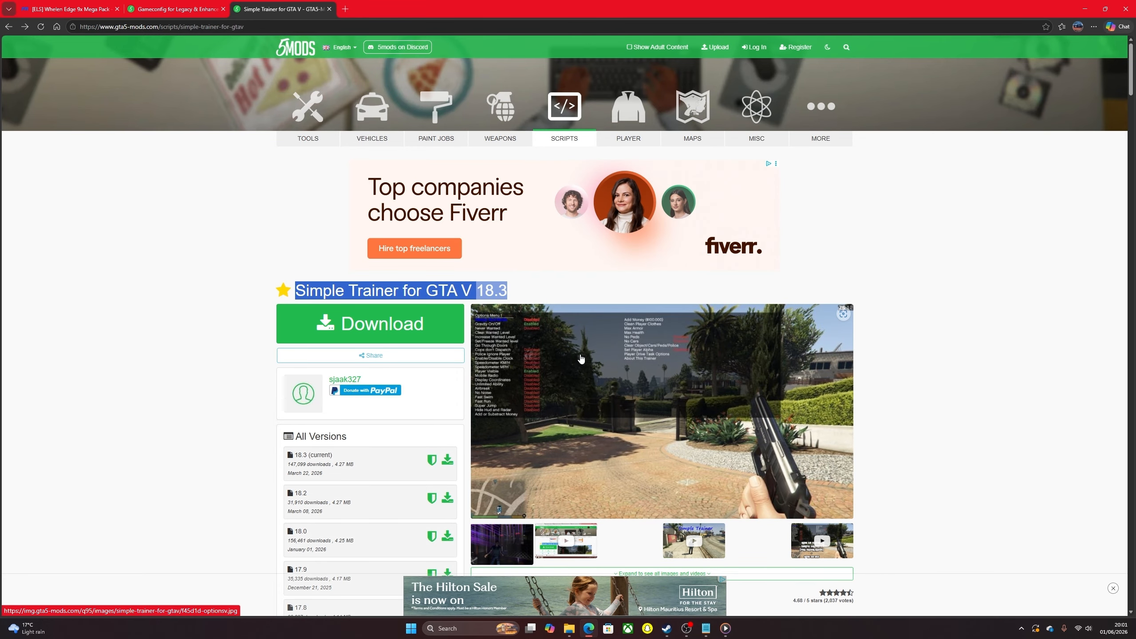
Download Simple Trainer for GTA V 18.3 from gta5-mods.com and show the archive in the Downloads folder.
left_click(286, 297)
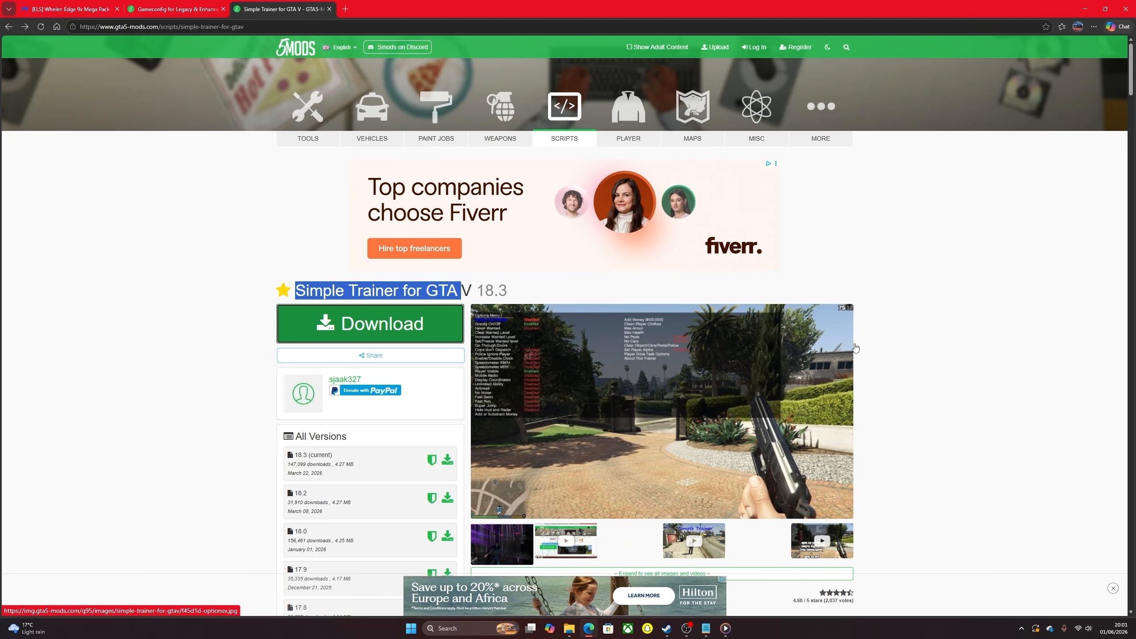
left_click(389, 317)
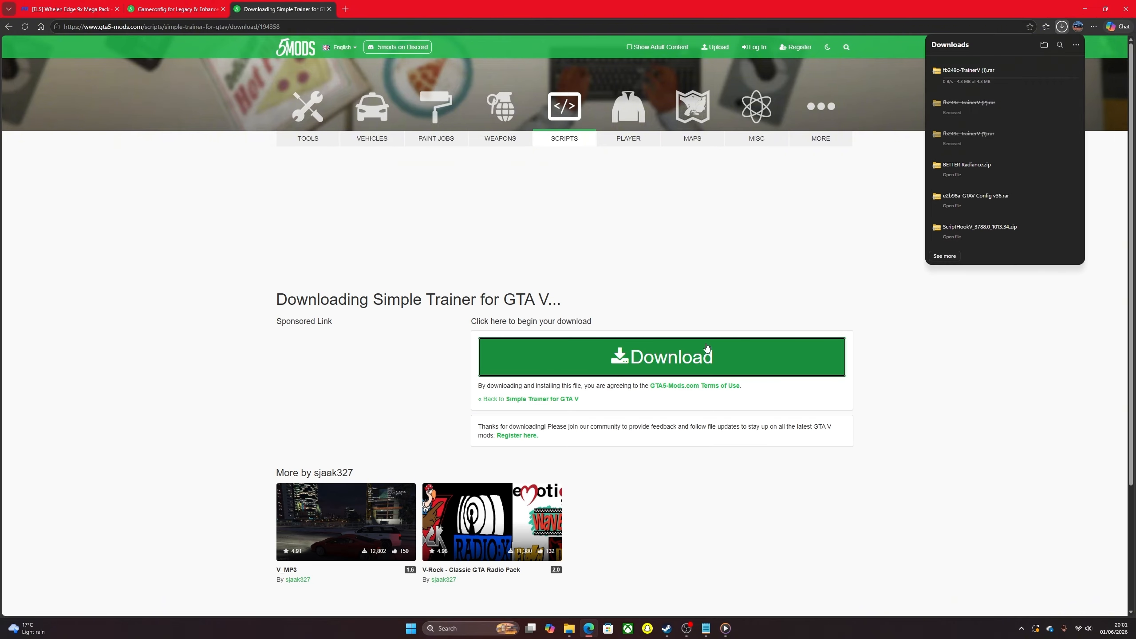
left_click(961, 81)
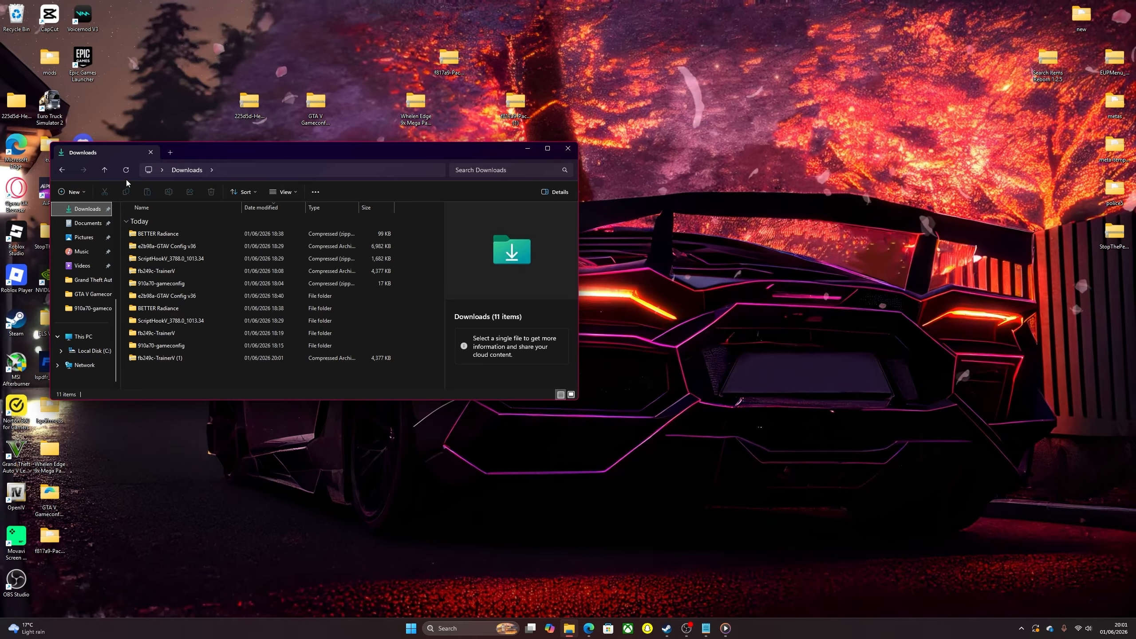
Extract the fb249c-TrainerV (1) archive into its own folder in Downloads.
right_click(166, 241)
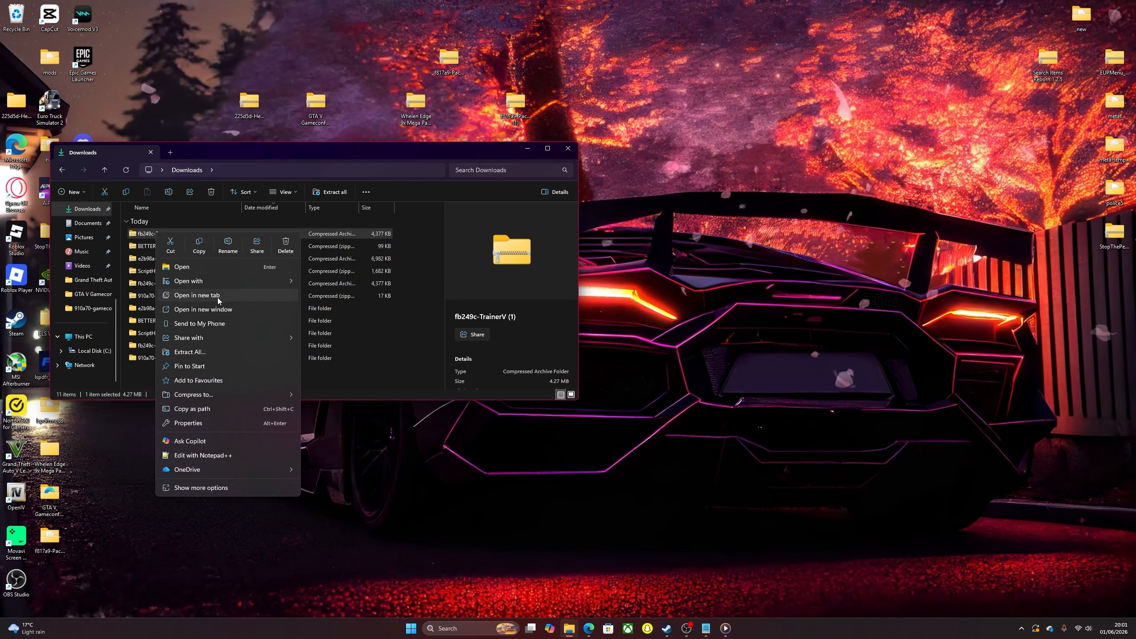
left_click(193, 356)
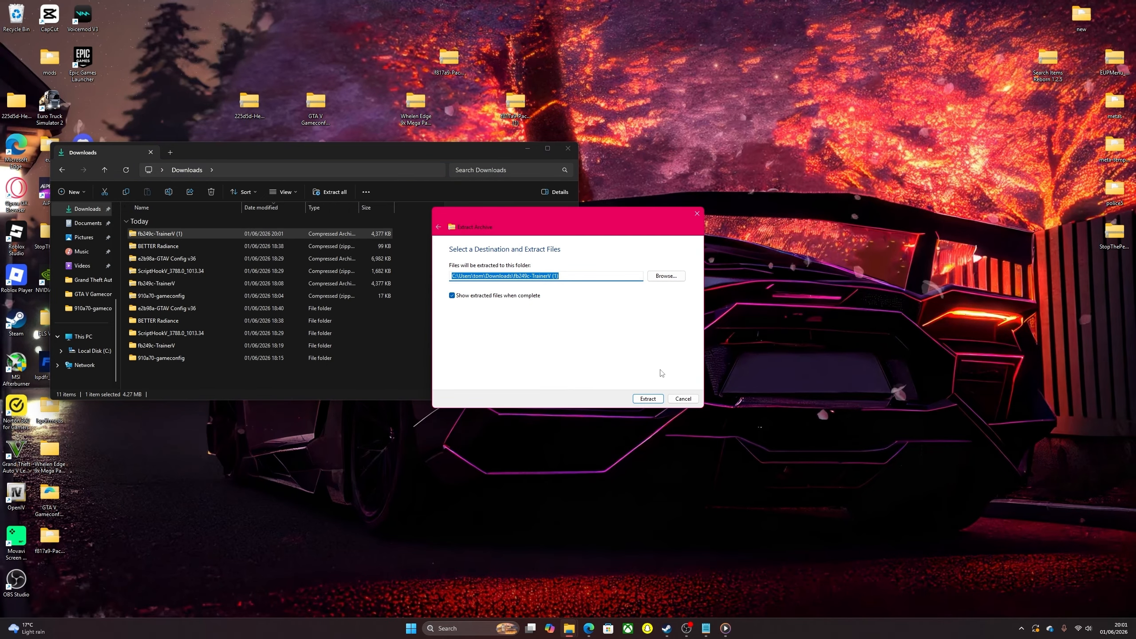
left_click(646, 397)
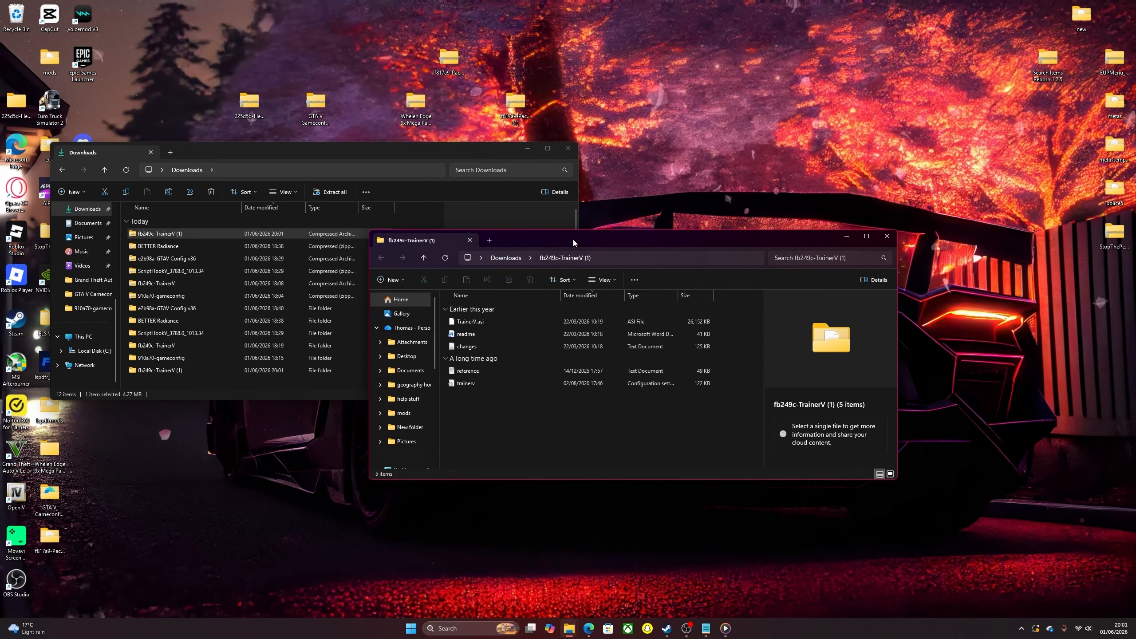
Move TrainerV.asi and the trainerv configuration file into the Grand Theft Auto V folder, replacing the existing files, and close the extracted folder.
left_click_drag(572, 242, 826, 189)
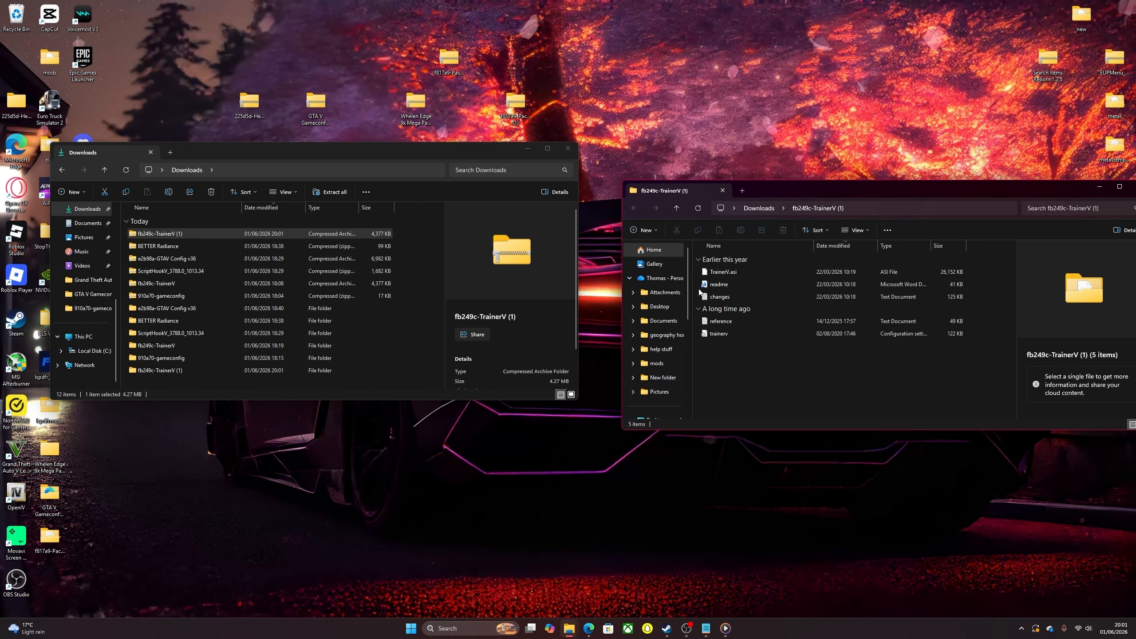
left_click(718, 284)
left_click(707, 359)
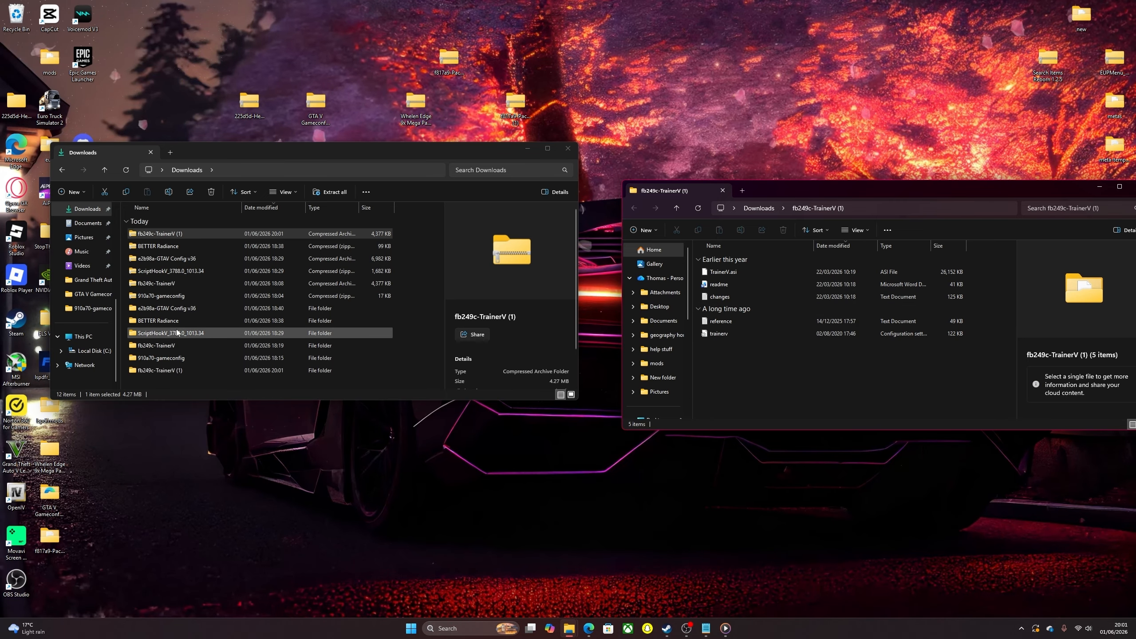
left_click(75, 284)
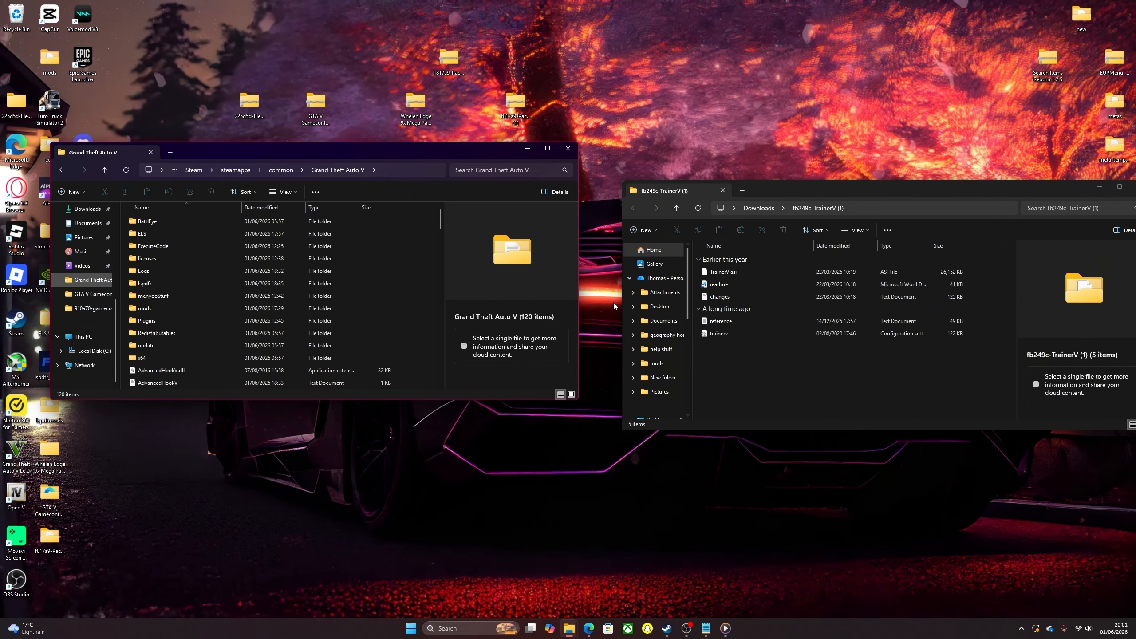
left_click(732, 336)
left_click(731, 273, "ctrl")
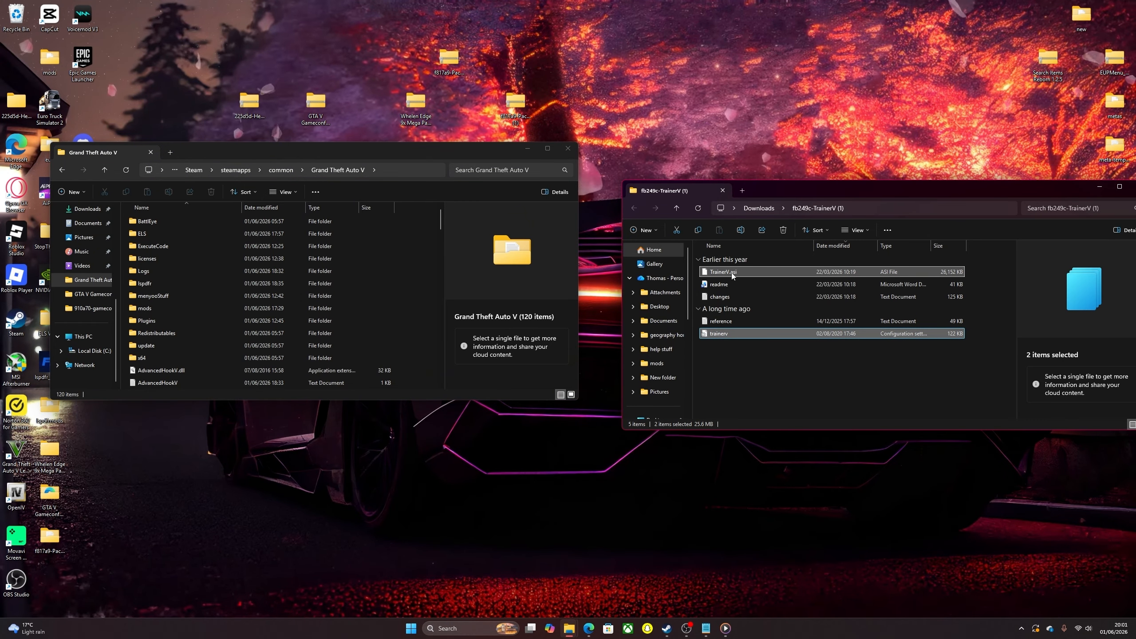
left_click_drag(477, 286, 478, 285)
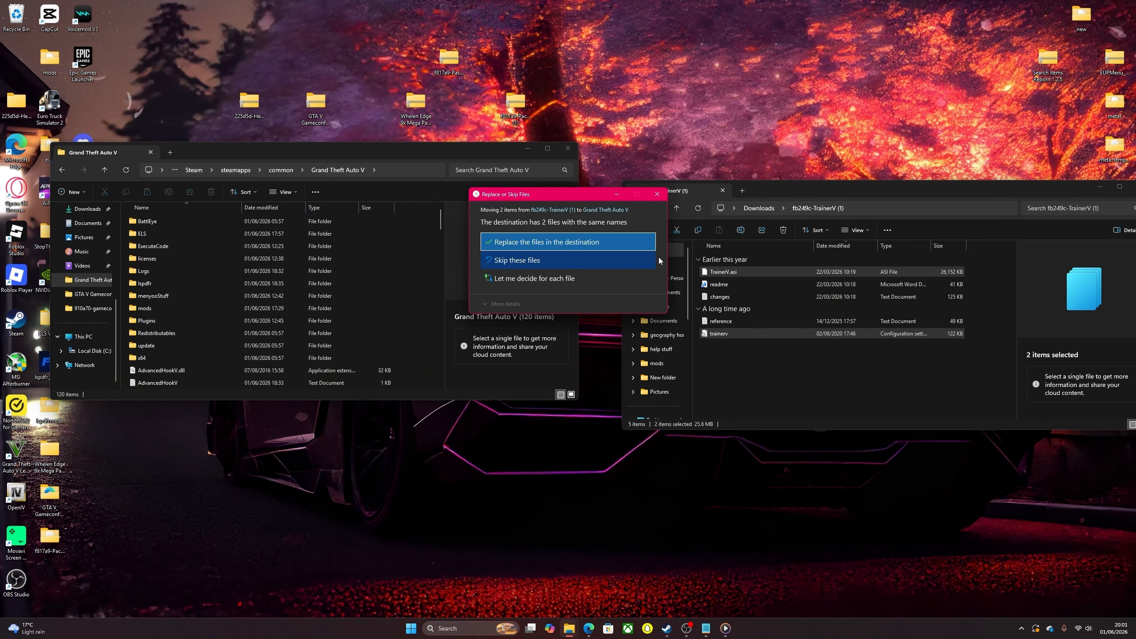
left_click(598, 240)
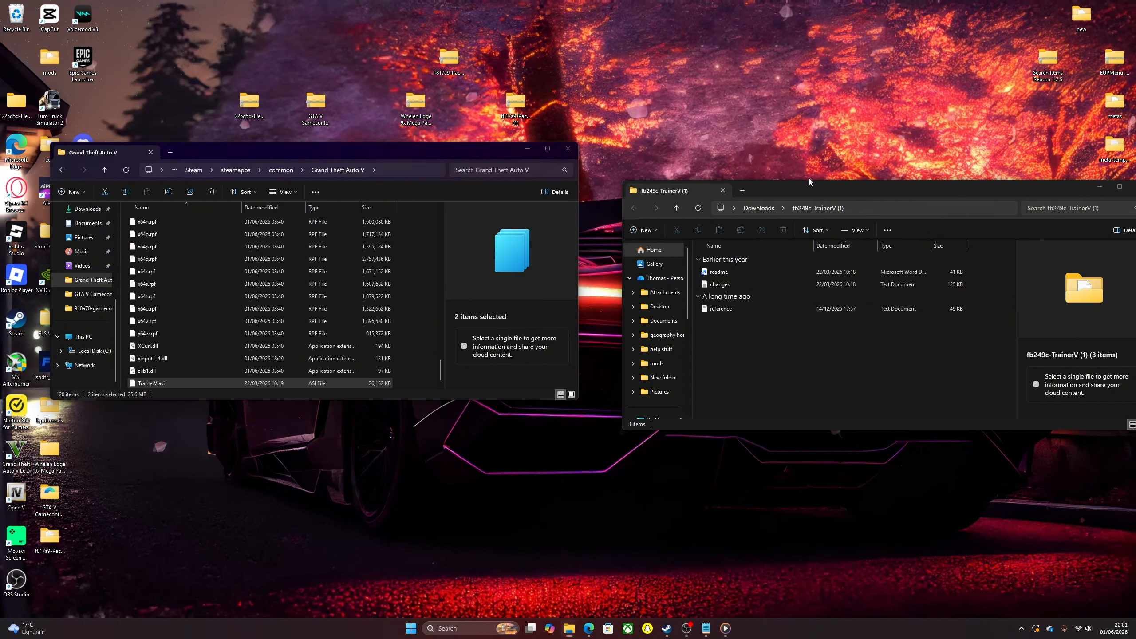
left_click_drag(796, 190, 604, 257)
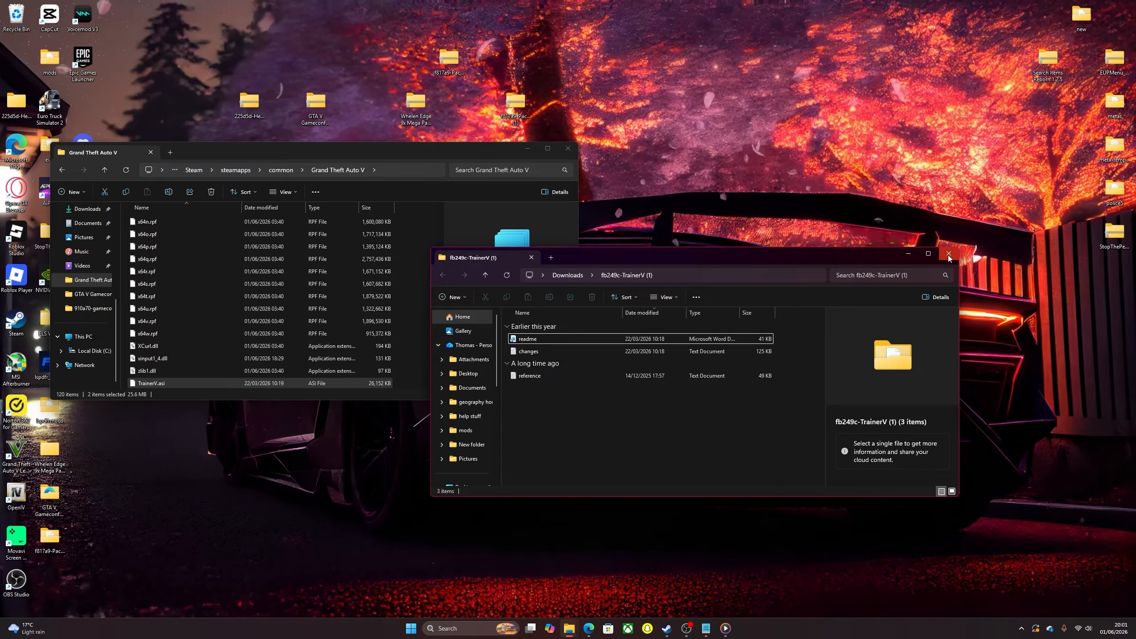
left_click(948, 256)
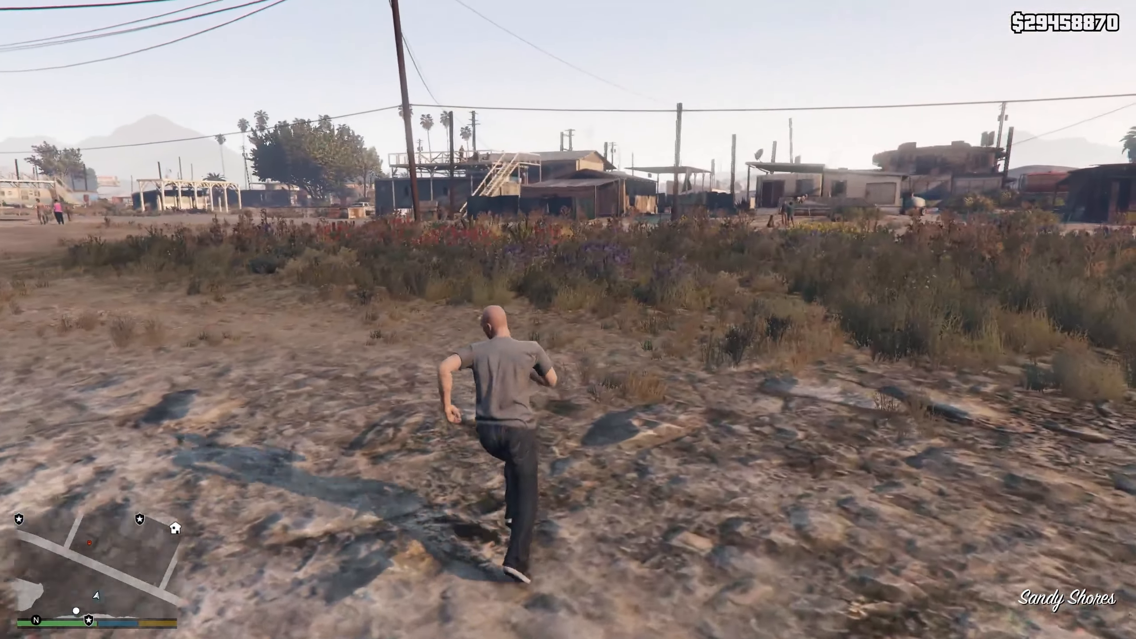
Bring up Simple Trainer and show its list of added vehicles for spawning.
key("s")
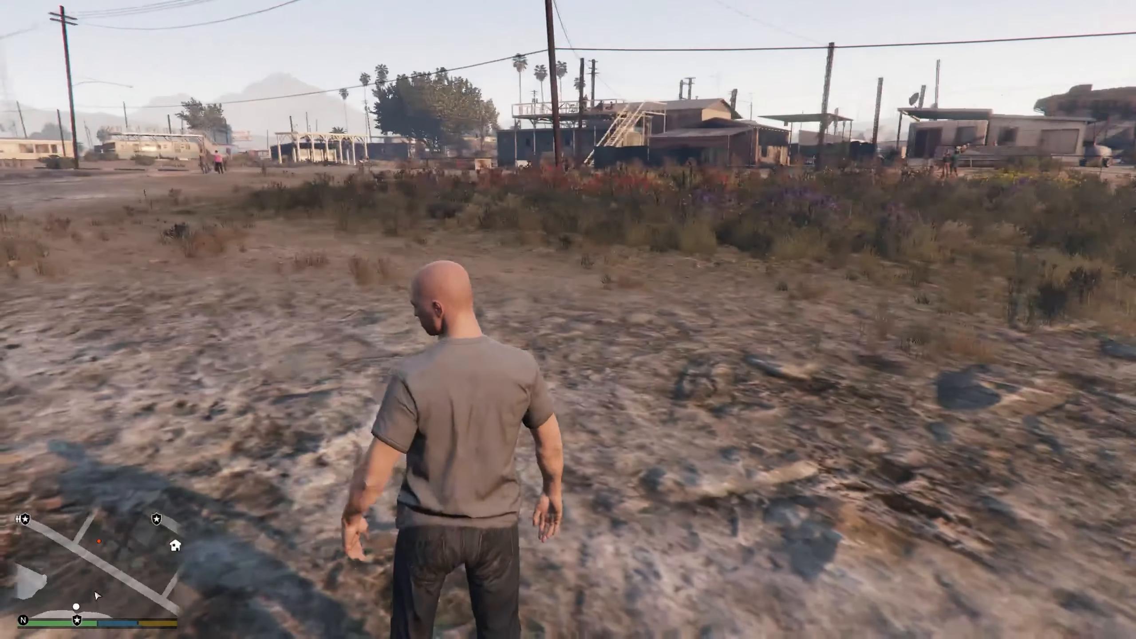
key("F3")
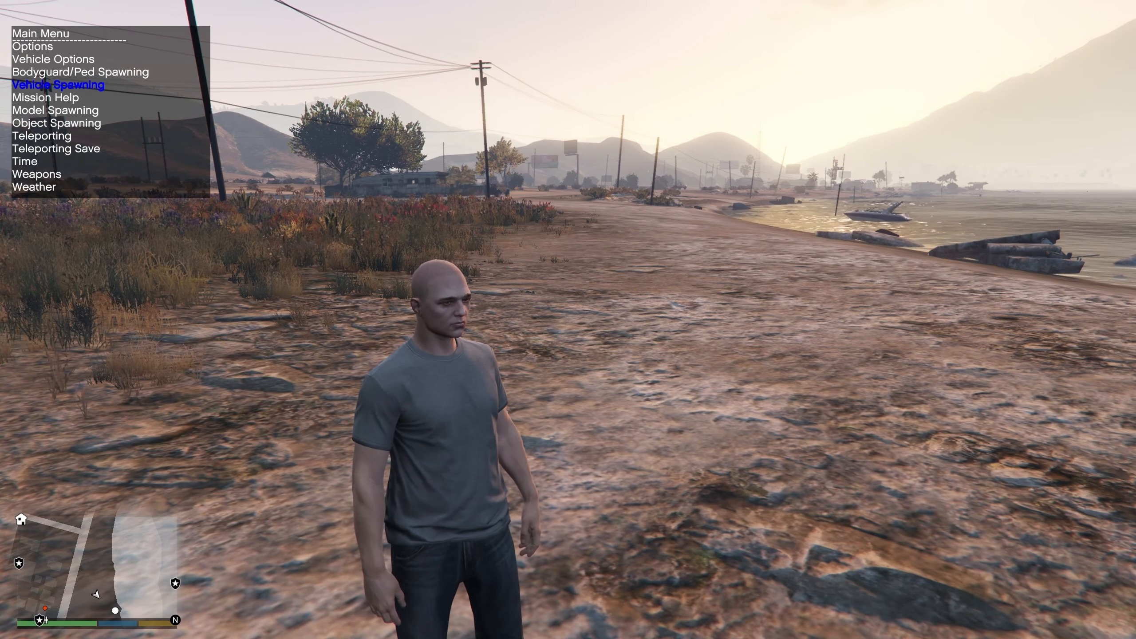
key("Return")
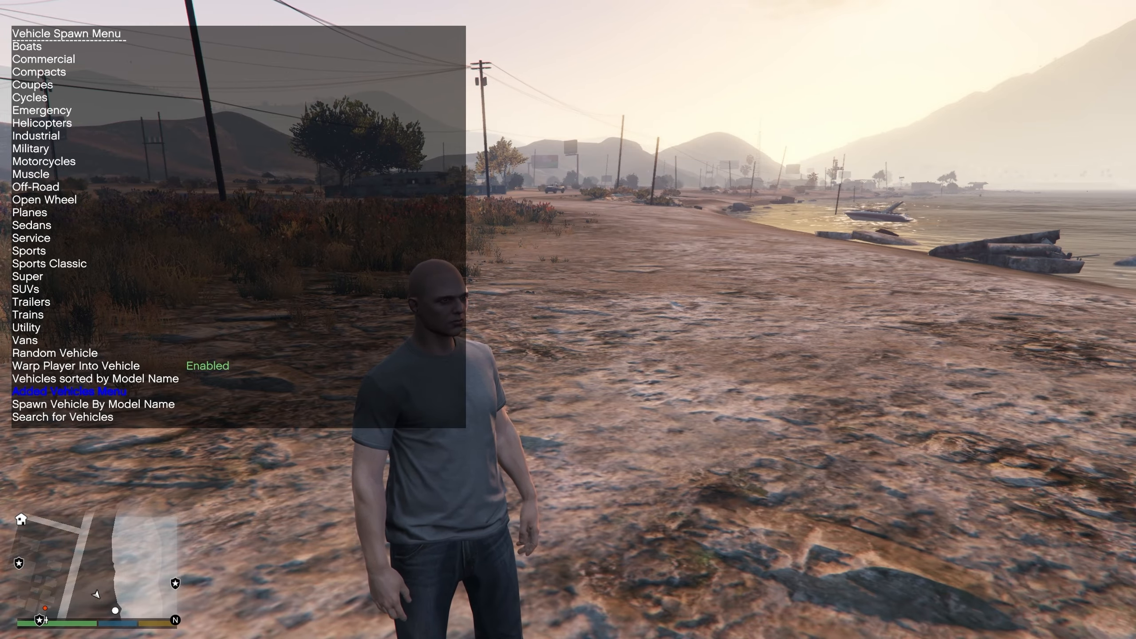
key("Return")
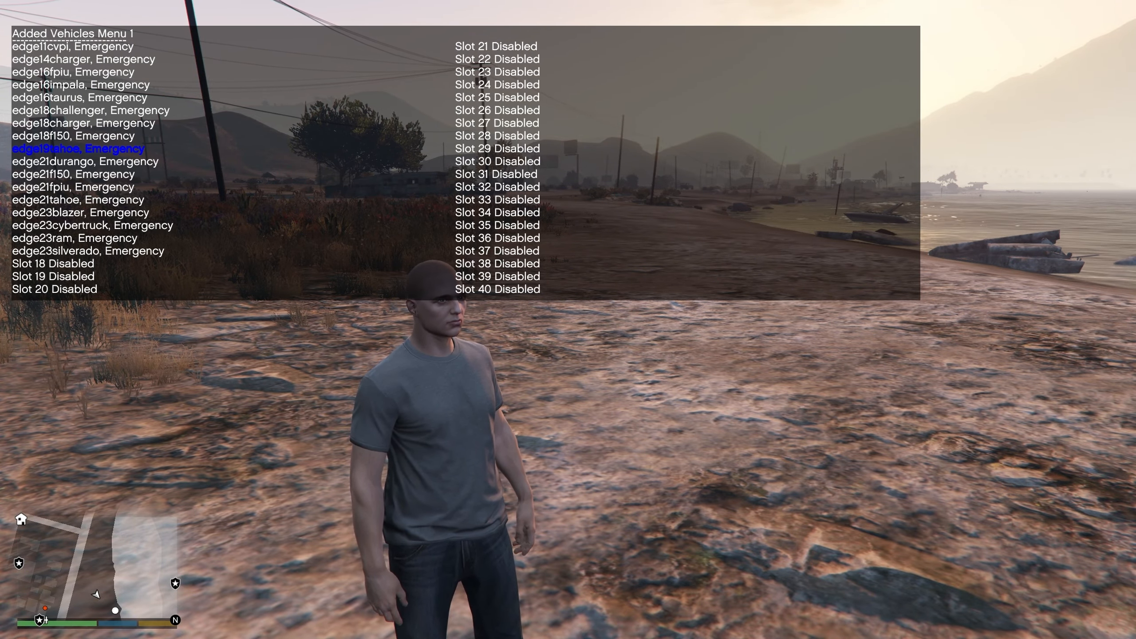
Spawn the added vehicles edge19tahoe, edge18f150, edge18charger, edge18challenger and edge16taurus one after another.
key("Return")
key("Up")
key("Return")
key("Up")
key("Return")
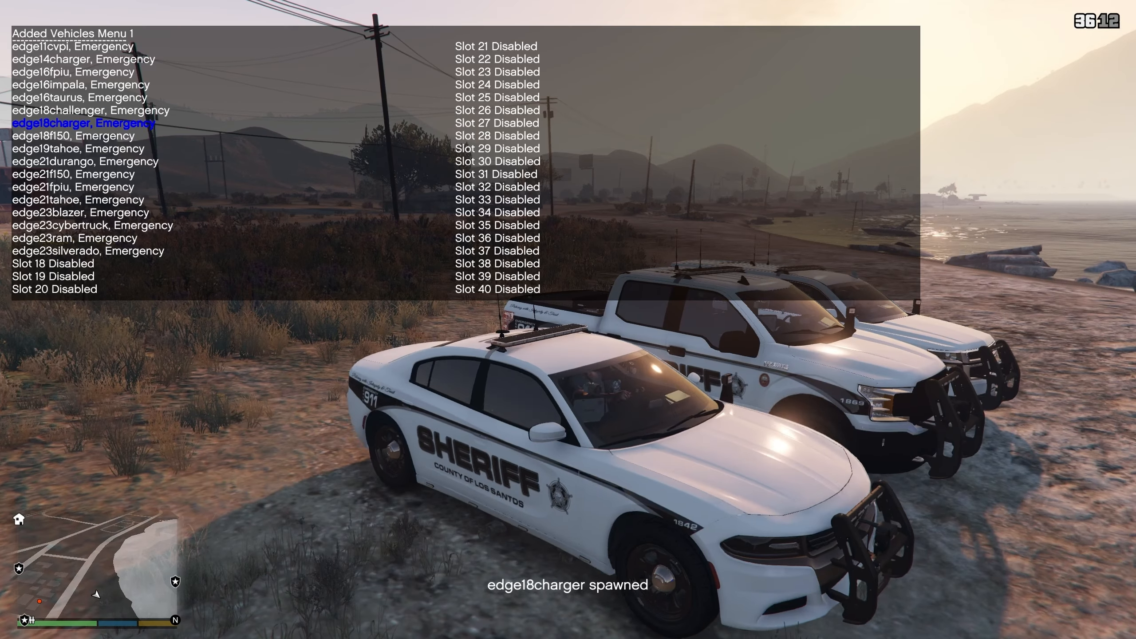
key("Up")
key("Return")
key("Up")
key("Return")
key("Return")
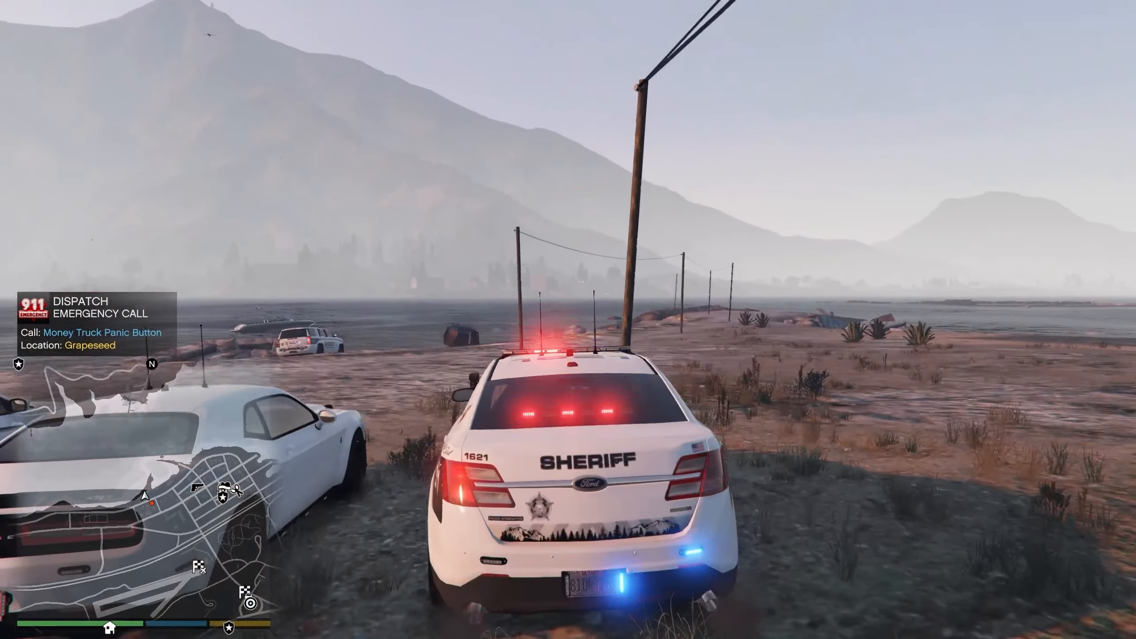
Get out of the sheriff Taurus and walk away from the spawned vehicles to open ground.
key("f")
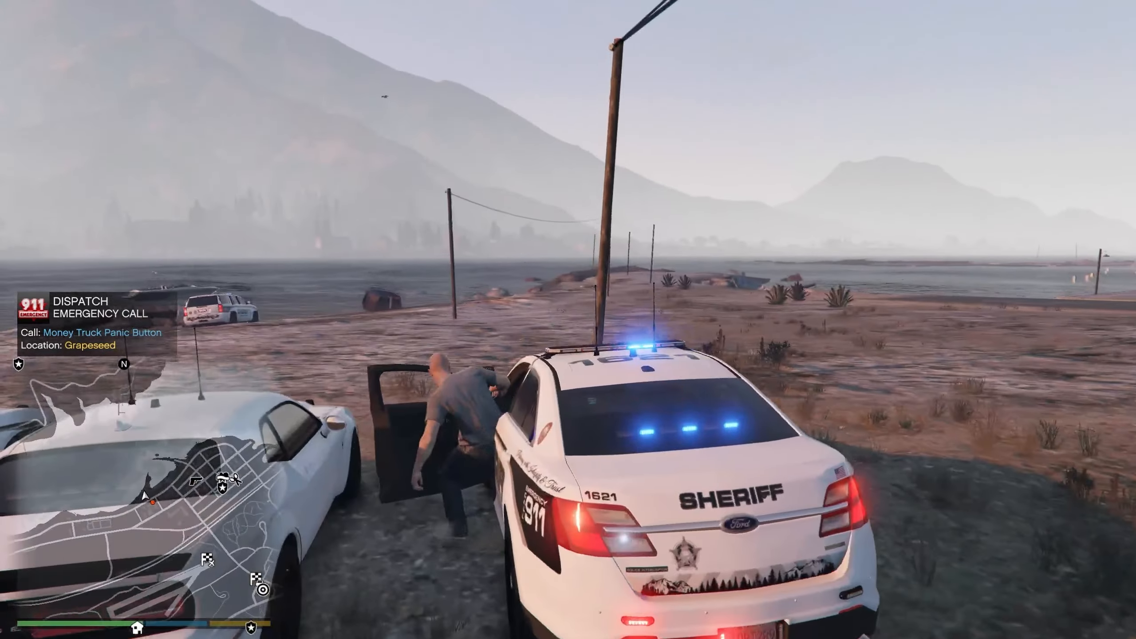
key("w")
key("w")
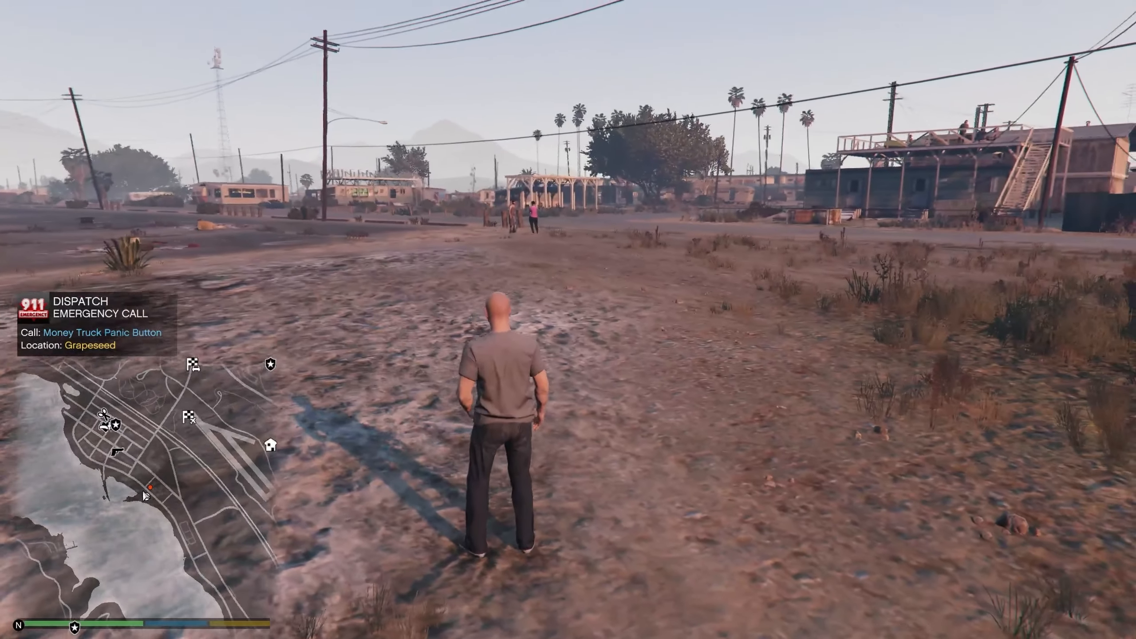
Spawn the replaced SHERIFF vehicle model with the RAGE Plugin Hook console's Spawn command and close the console.
key("F4")
type("spaw")
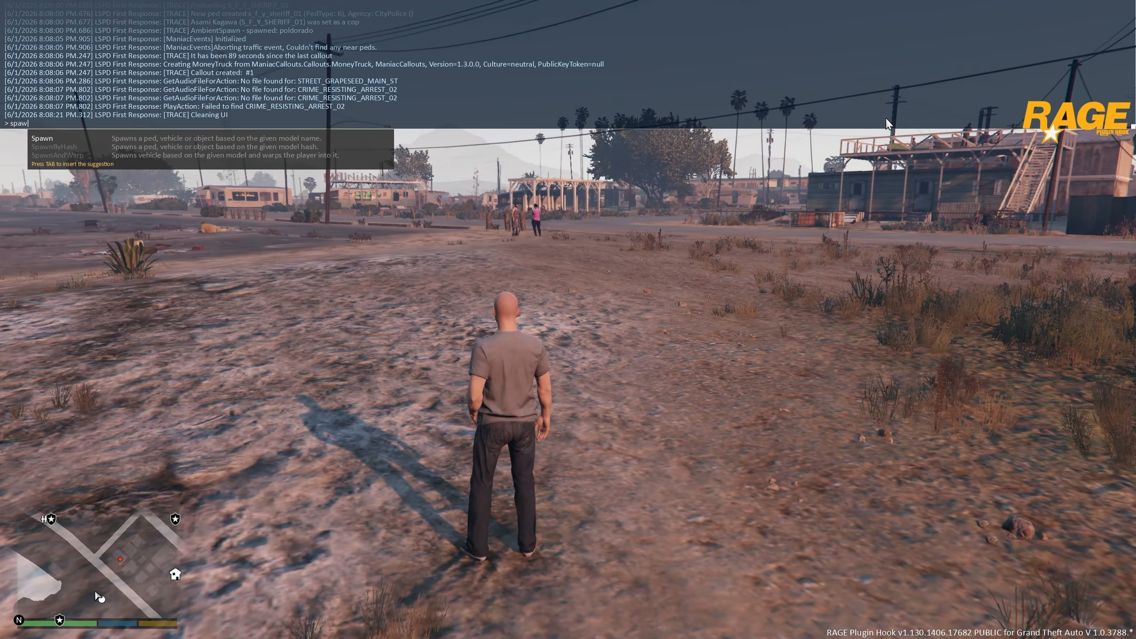
type("n sher")
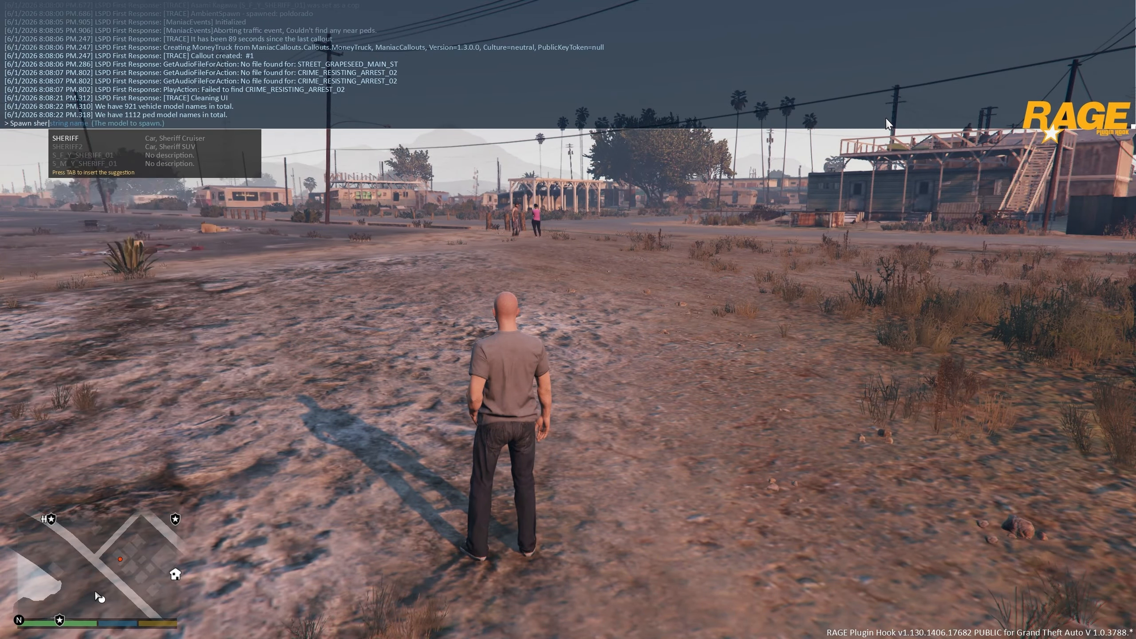
key("Return")
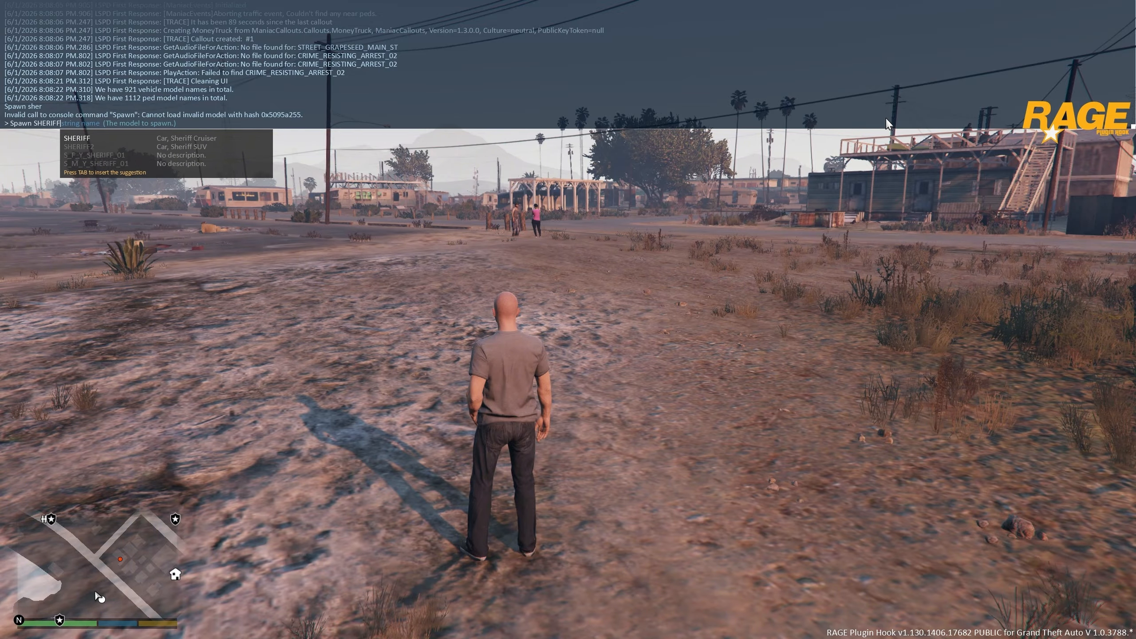
key("Return")
key("F4")
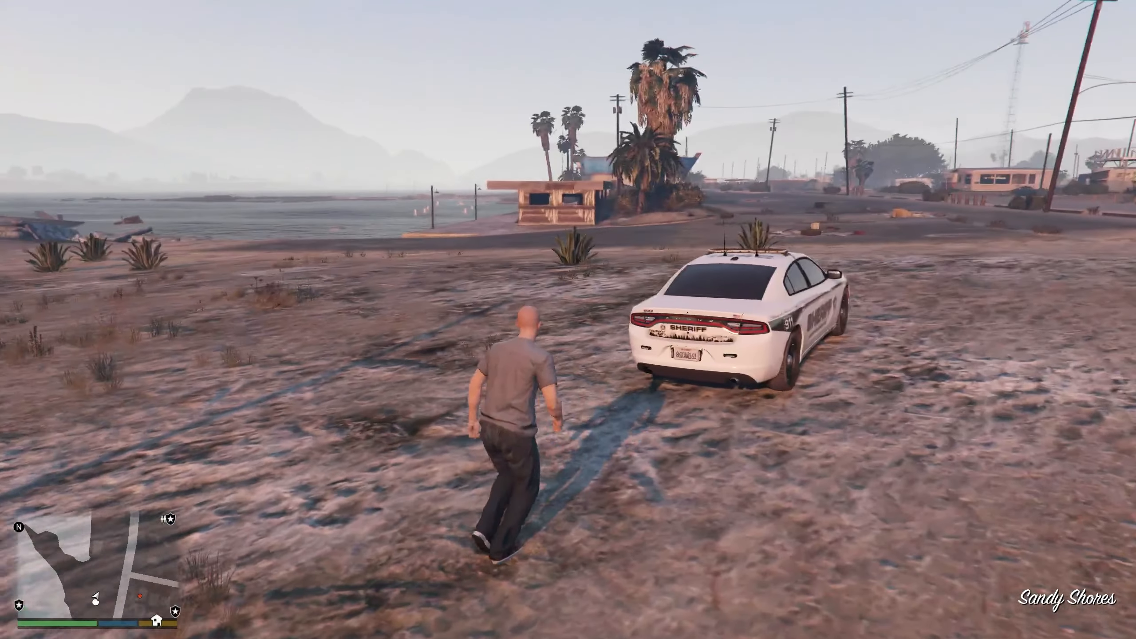
Get into the spawned Sheriff Cruiser and switch on its emergency lights.
key("f")
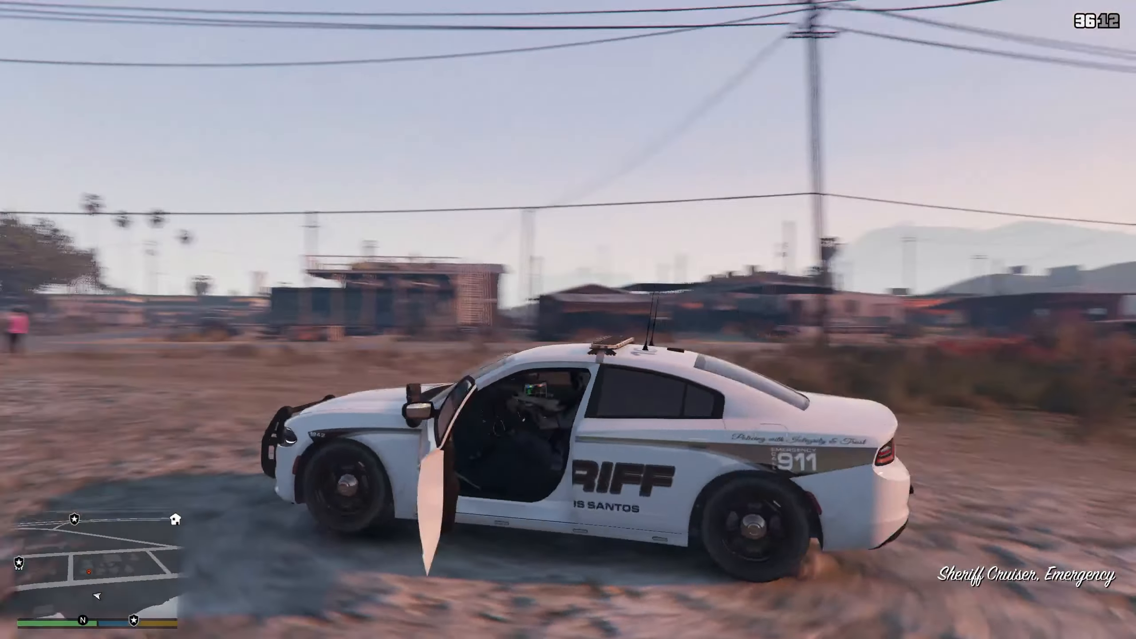
key("j")
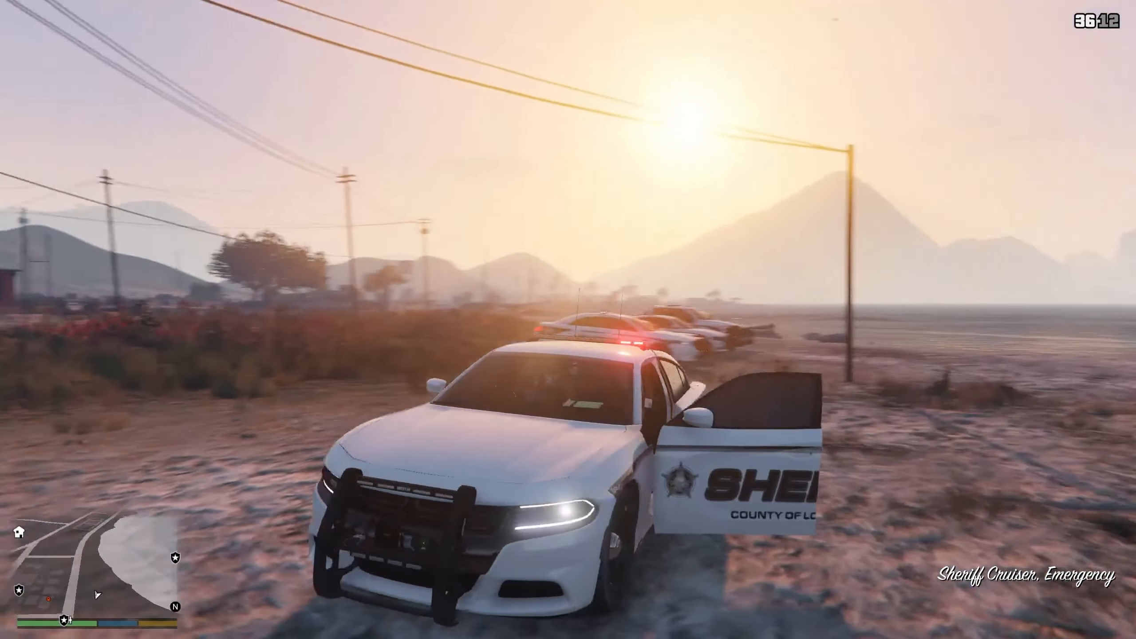